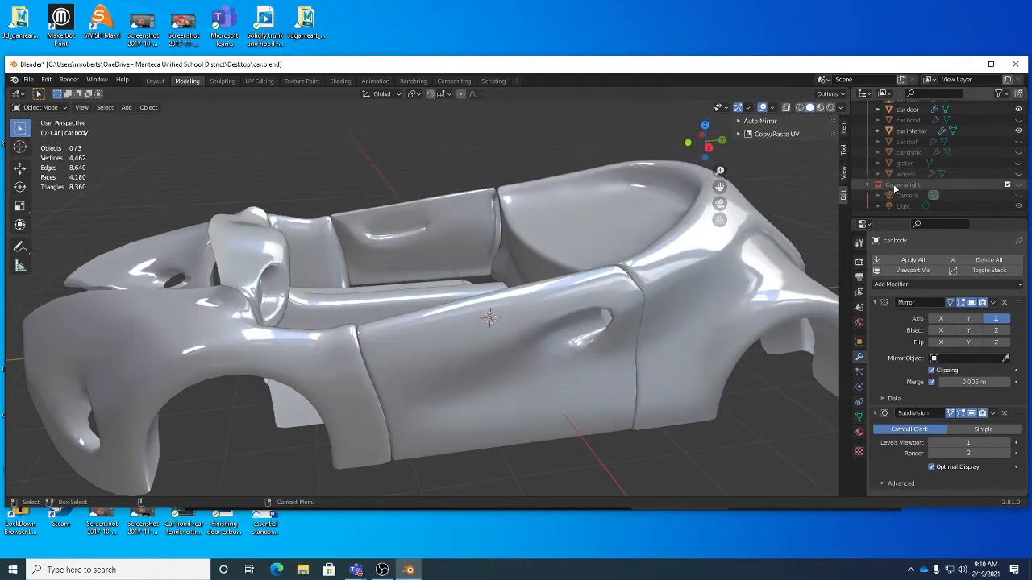
Collapse the camera and light collection and examine the car body, doors and interior from several angles
{"action": "left_click", "coordinate": [867, 185]}
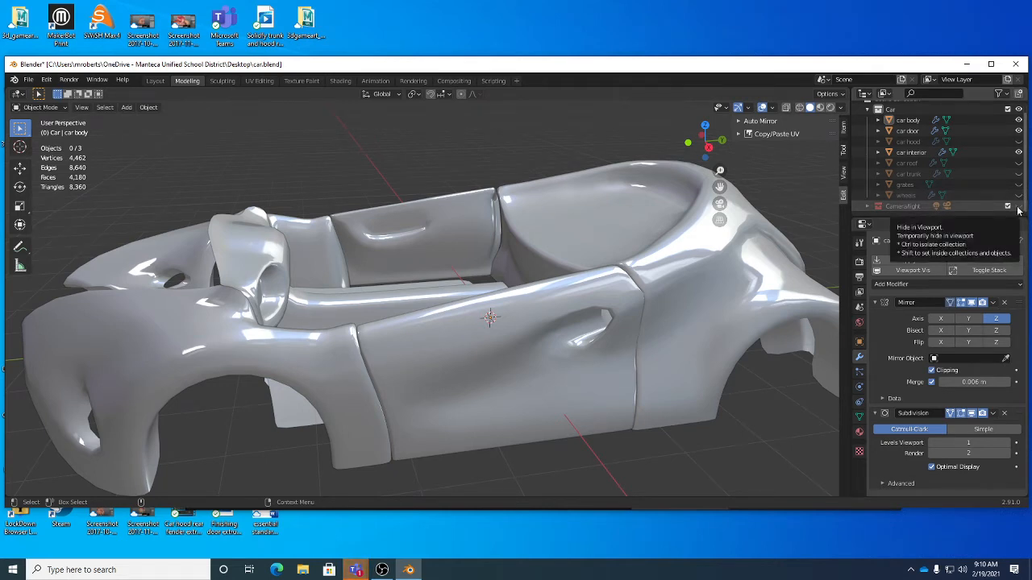
{"action": "middle_click_drag", "start_coordinate": [424, 338], "coordinate": [443, 364]}
{"action": "middle_click_drag", "start_coordinate": [309, 323], "coordinate": [386, 218]}
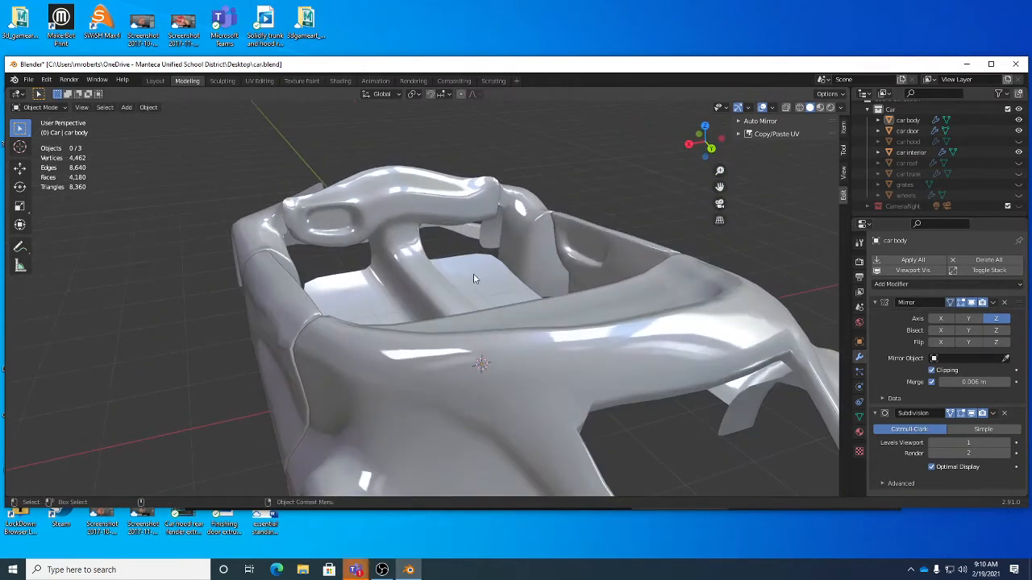
{"action": "middle_click_drag", "start_coordinate": [473, 273], "coordinate": [568, 201]}
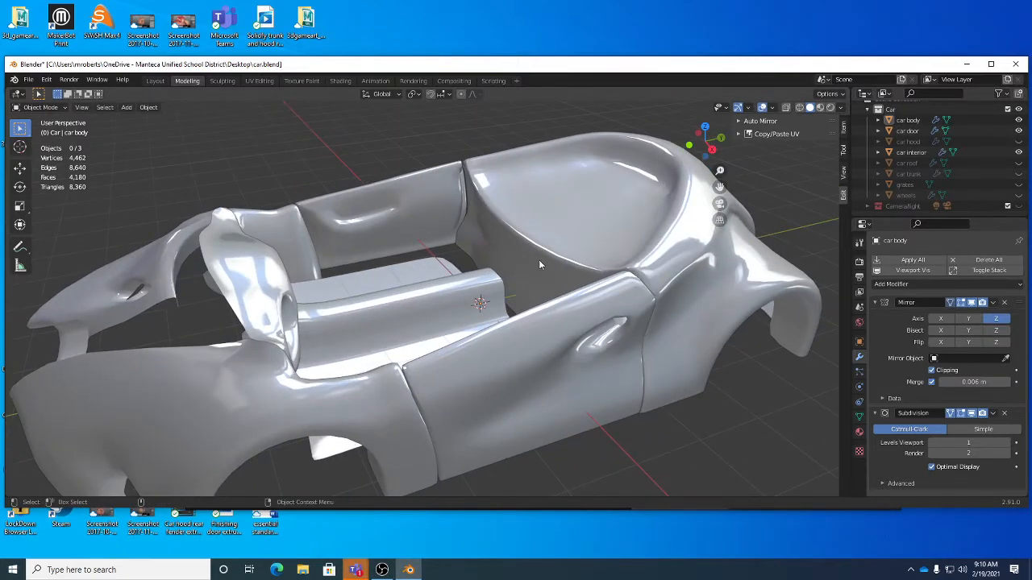
{"action": "middle_click_drag", "start_coordinate": [526, 309], "coordinate": [495, 270]}
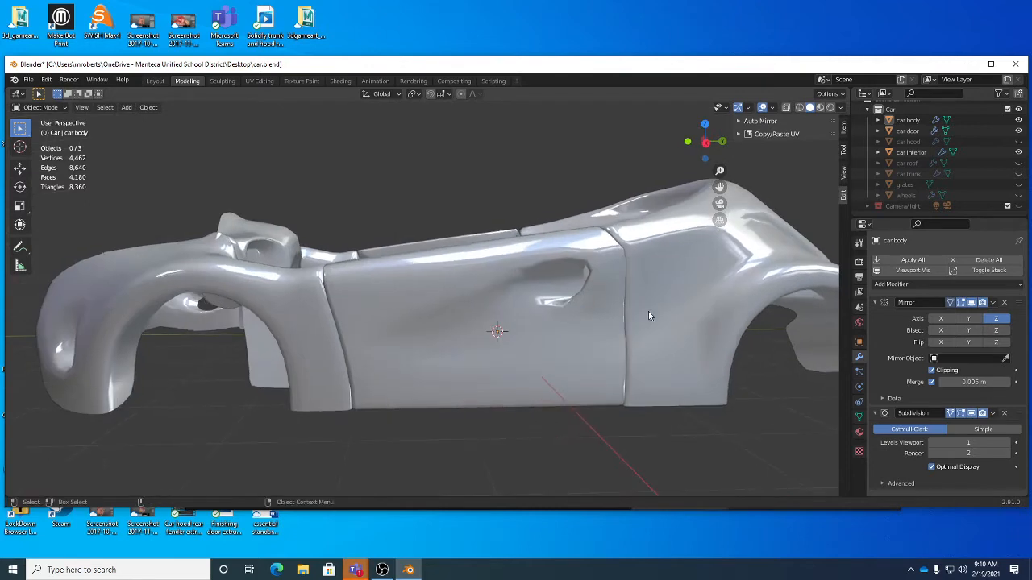
{"action": "middle_click_drag", "start_coordinate": [427, 313], "coordinate": [656, 255]}
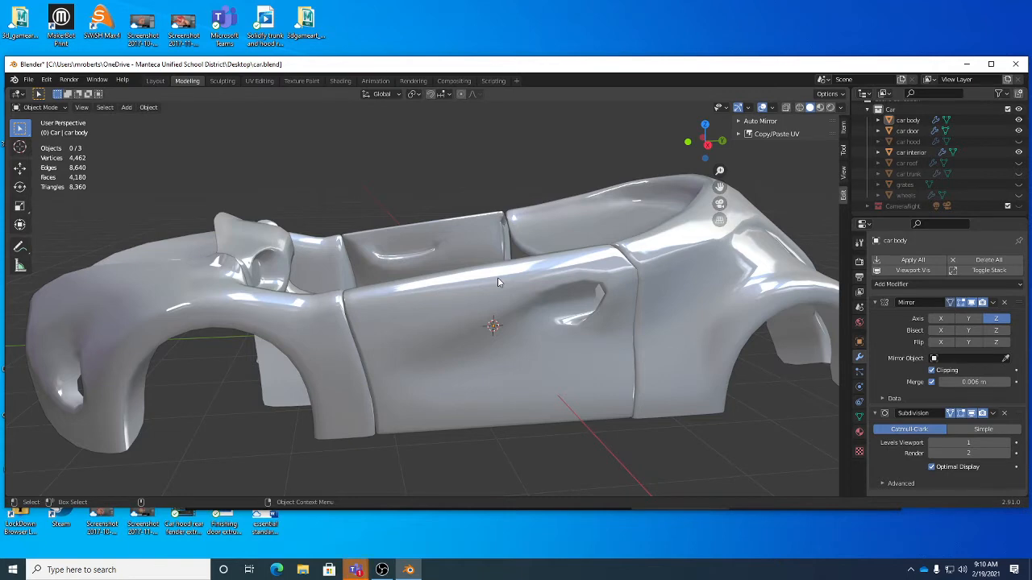
{"action": "middle_click_drag", "start_coordinate": [511, 288], "coordinate": [532, 316]}
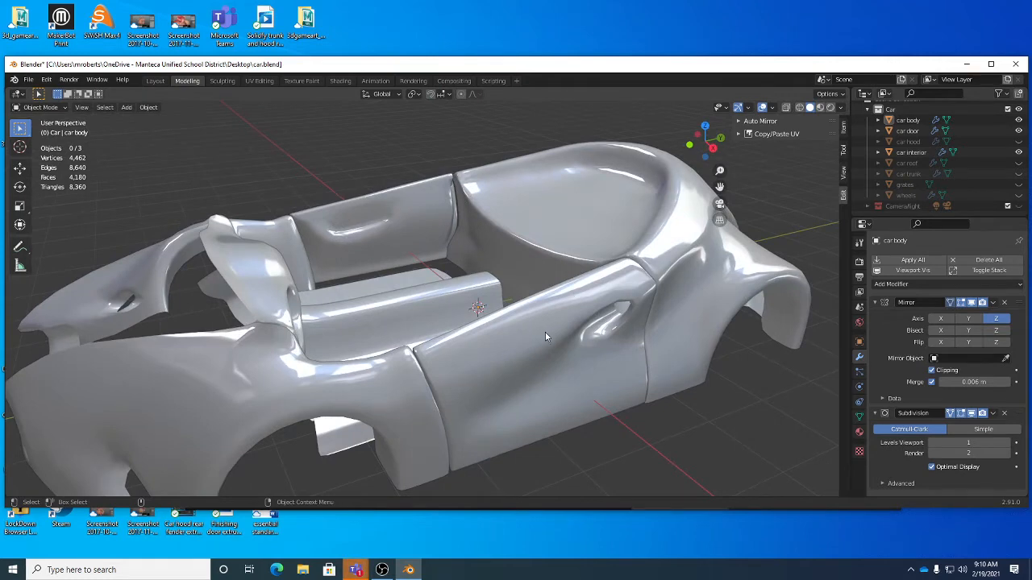
{"action": "middle_click_drag", "start_coordinate": [545, 337], "coordinate": [522, 360]}
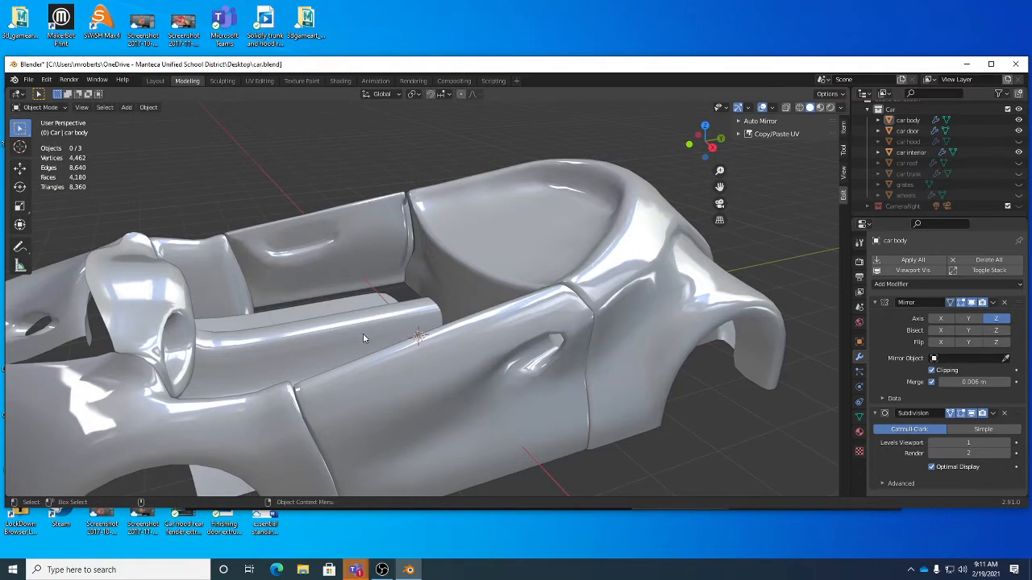
{"action": "middle_click_drag", "start_coordinate": [363, 339], "coordinate": [392, 349]}
Select the car interior object and open its mesh in Edit Mode
{"action": "left_click", "coordinate": [383, 320]}
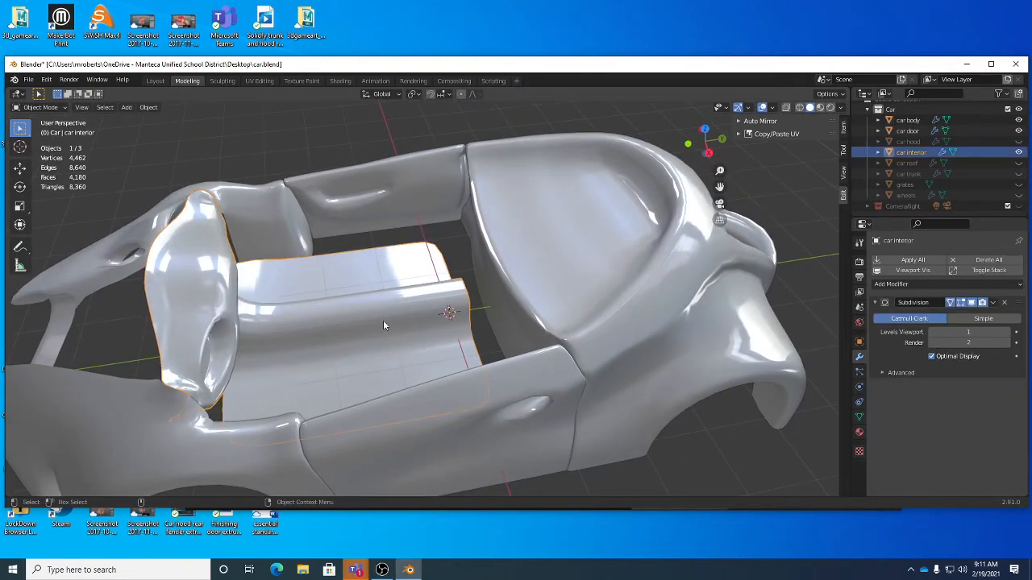
{"action": "middle_click_drag", "start_coordinate": [340, 306], "coordinate": [457, 350]}
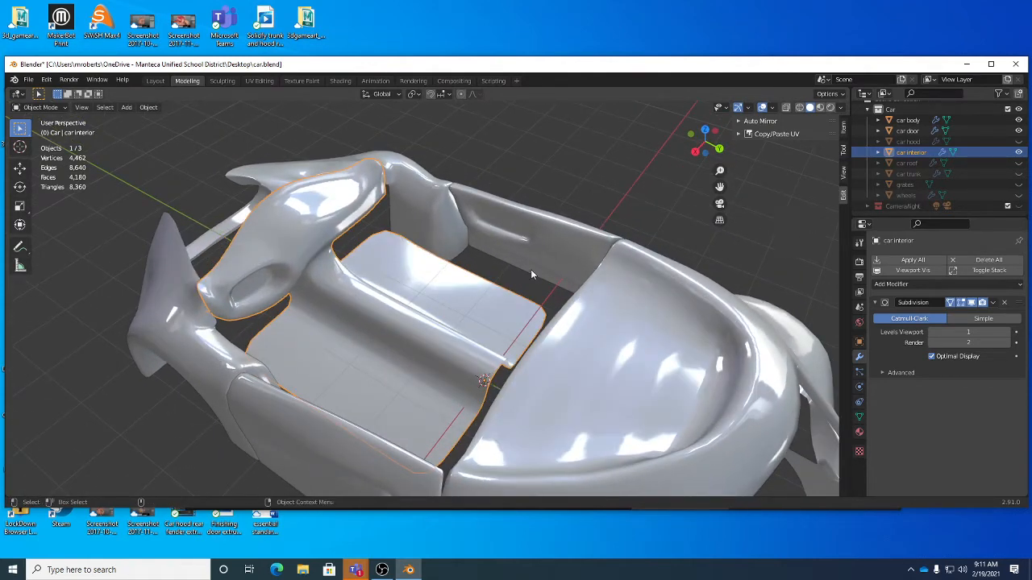
{"action": "middle_click_drag", "start_coordinate": [530, 274], "coordinate": [433, 226]}
{"action": "middle_click_drag", "start_coordinate": [587, 231], "coordinate": [497, 269]}
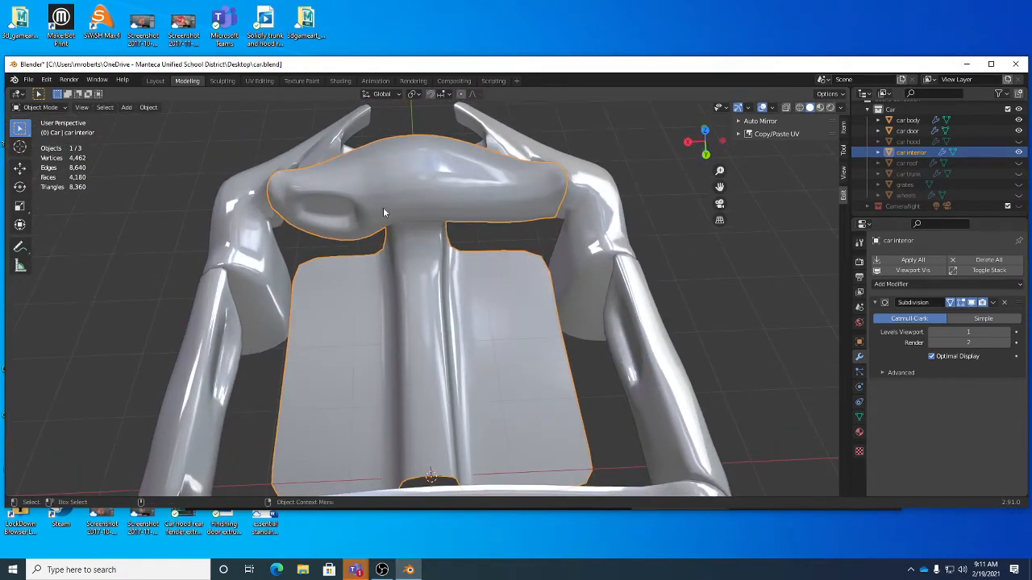
{"action": "key", "text": "Tab"}
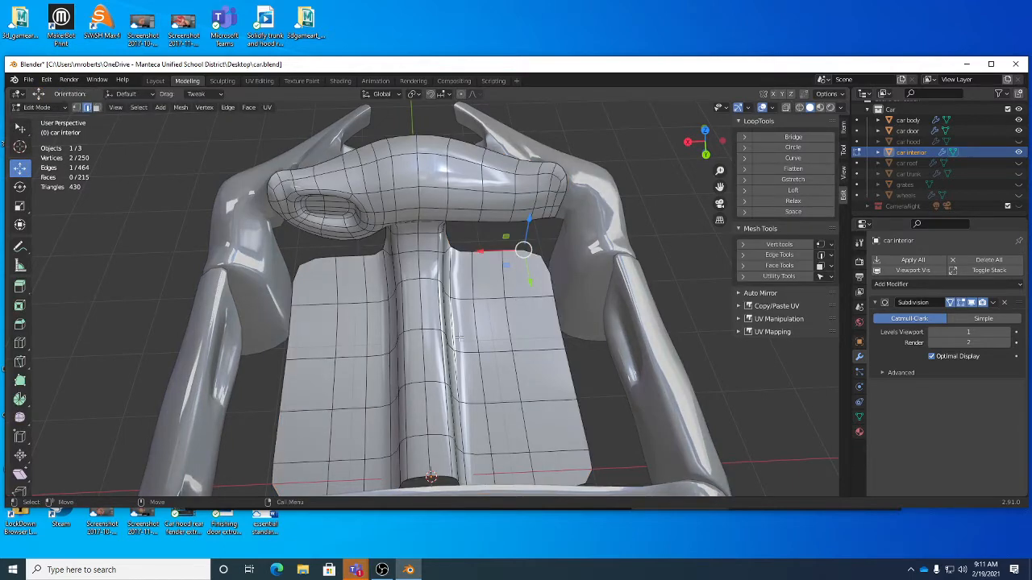
Add two lengthwise loop cuts to the floor half opposite the instrument recess, the second one near its outer edge
{"action": "middle_click_drag", "start_coordinate": [458, 337], "coordinate": [508, 317]}
{"action": "middle_click_drag", "start_coordinate": [521, 268], "coordinate": [502, 302]}
{"action": "scroll", "coordinate": [578, 344], "scroll_direction": "up", "scroll_amount": 3}
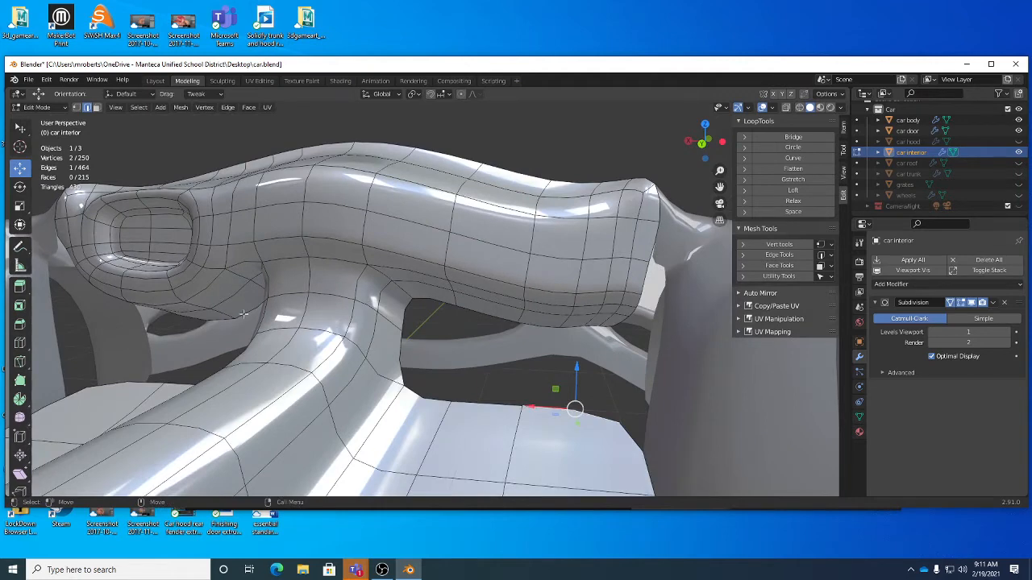
{"action": "key", "text": "w"}
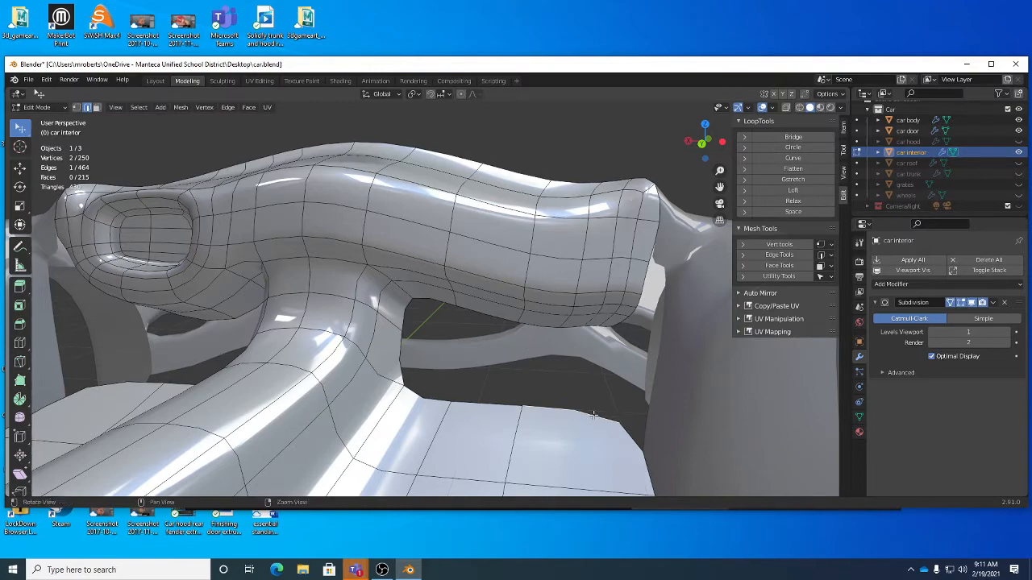
{"action": "middle_click_drag", "start_coordinate": [593, 415], "coordinate": [569, 330]}
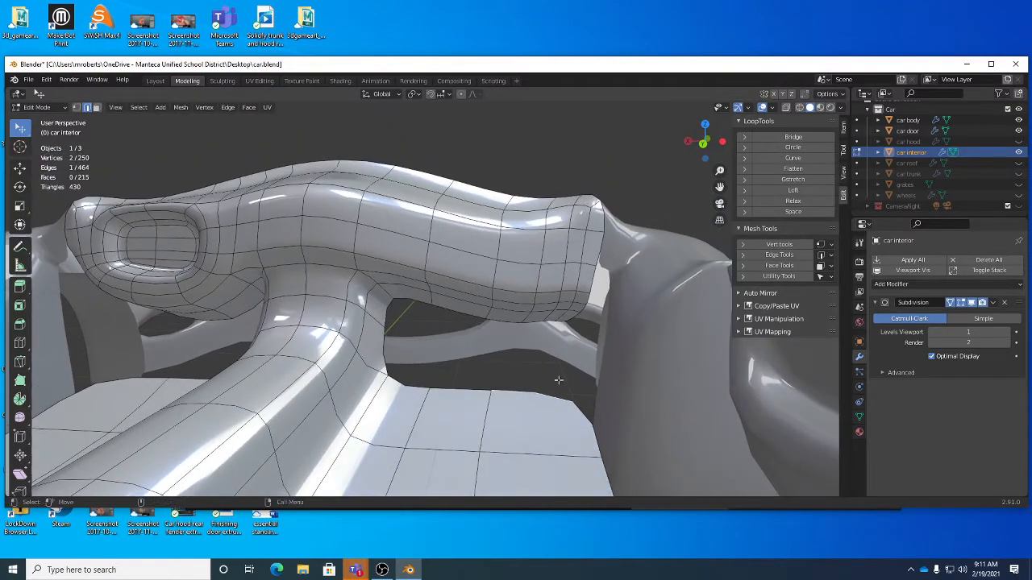
{"action": "middle_click_drag", "start_coordinate": [559, 379], "coordinate": [516, 345]}
{"action": "key", "text": "ctrl+r"}
{"action": "left_click", "coordinate": [511, 342]}
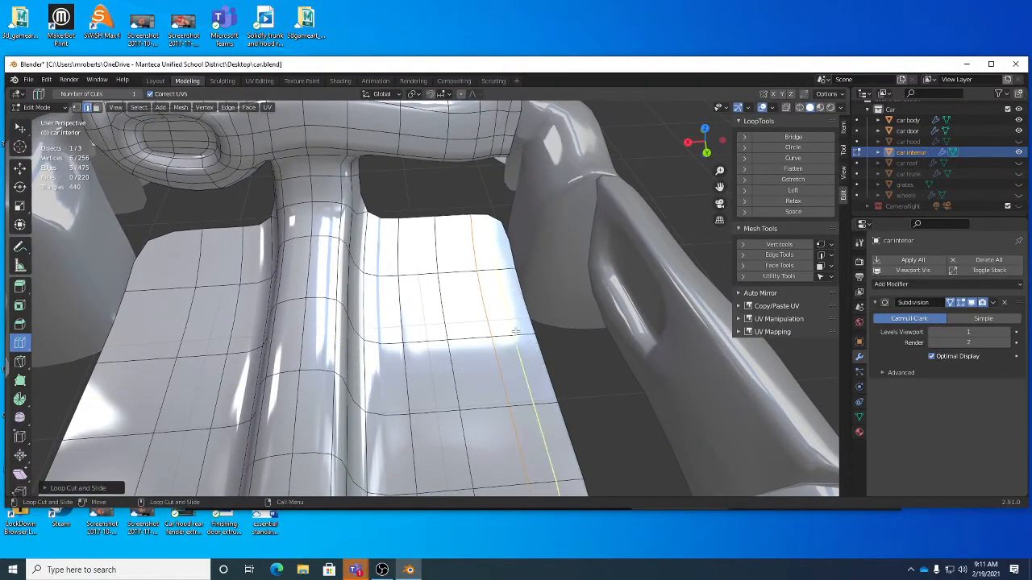
{"action": "left_click", "coordinate": [516, 333]}
Add two lengthwise loop cuts to the floor half on the instrument recess side, near its outer edge
{"action": "middle_click_drag", "start_coordinate": [516, 333], "coordinate": [264, 355]}
{"action": "left_click", "coordinate": [264, 355]}
{"action": "left_click", "coordinate": [222, 353]}
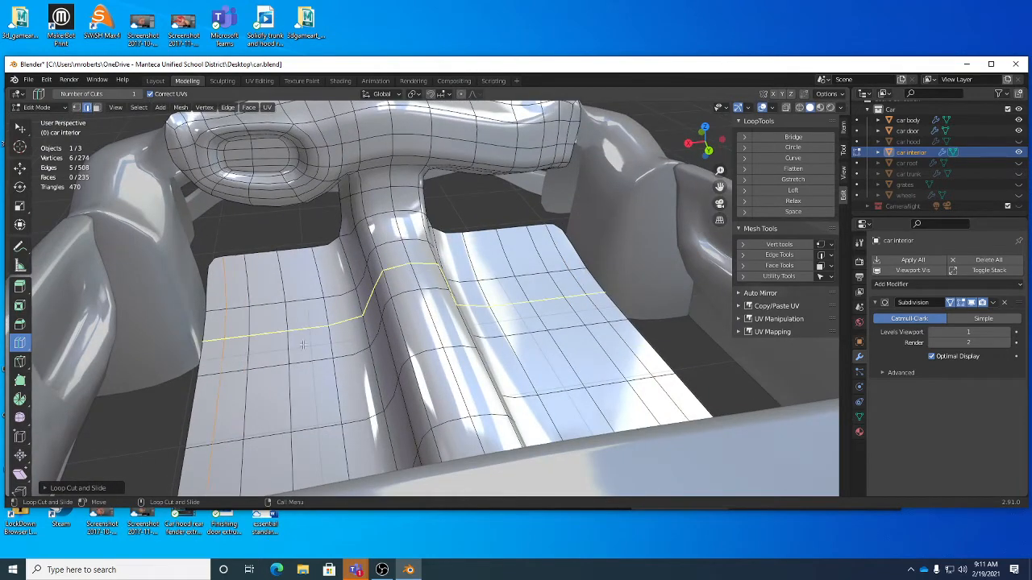
{"action": "middle_click_drag", "start_coordinate": [600, 290], "coordinate": [58, 353]}
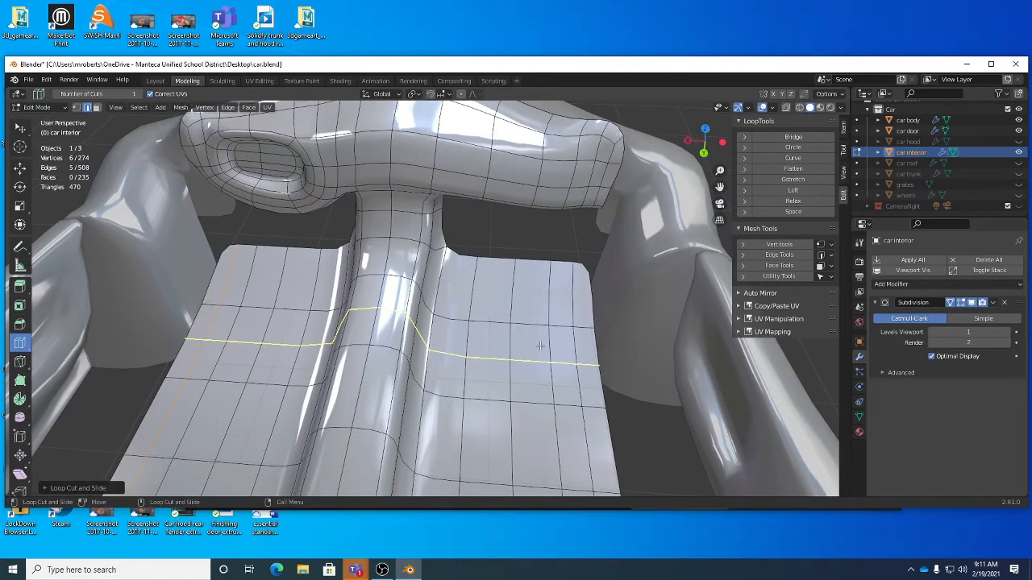
{"action": "key", "text": "w"}
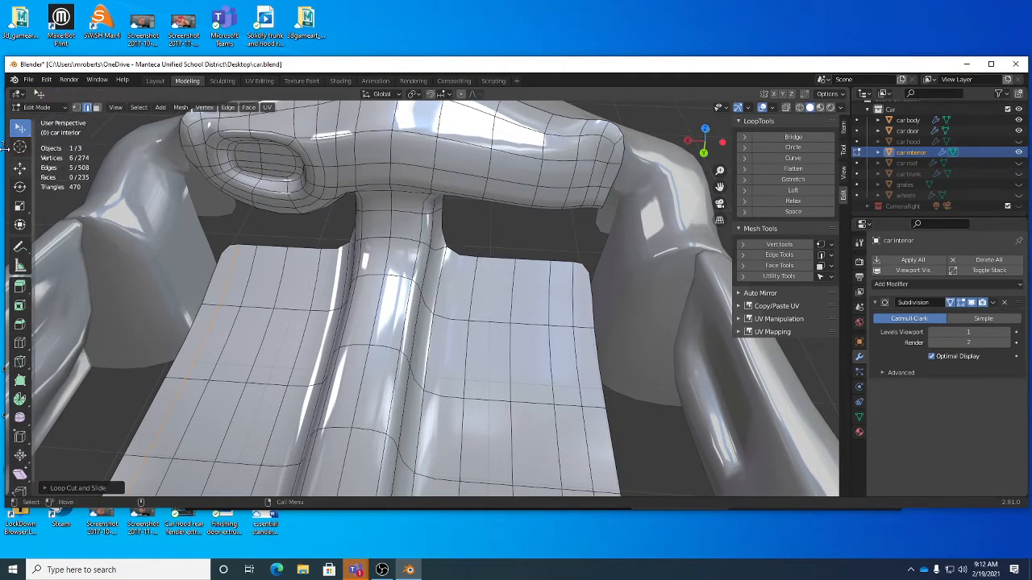
Select the run of edges along the dashboard's lower rim above the passenger-side floor, using shortest path selection
{"action": "left_click", "coordinate": [550, 238]}
{"action": "middle_click_drag", "start_coordinate": [550, 239], "coordinate": [561, 212]}
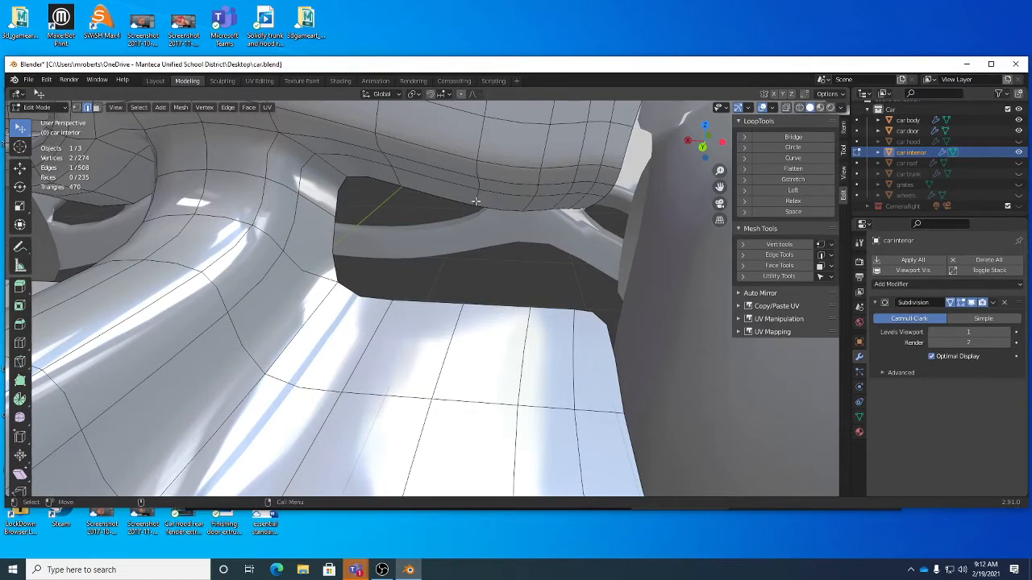
{"action": "left_click", "coordinate": [432, 194], "text": "shift"}
{"action": "left_click", "coordinate": [401, 183], "text": "ctrl"}
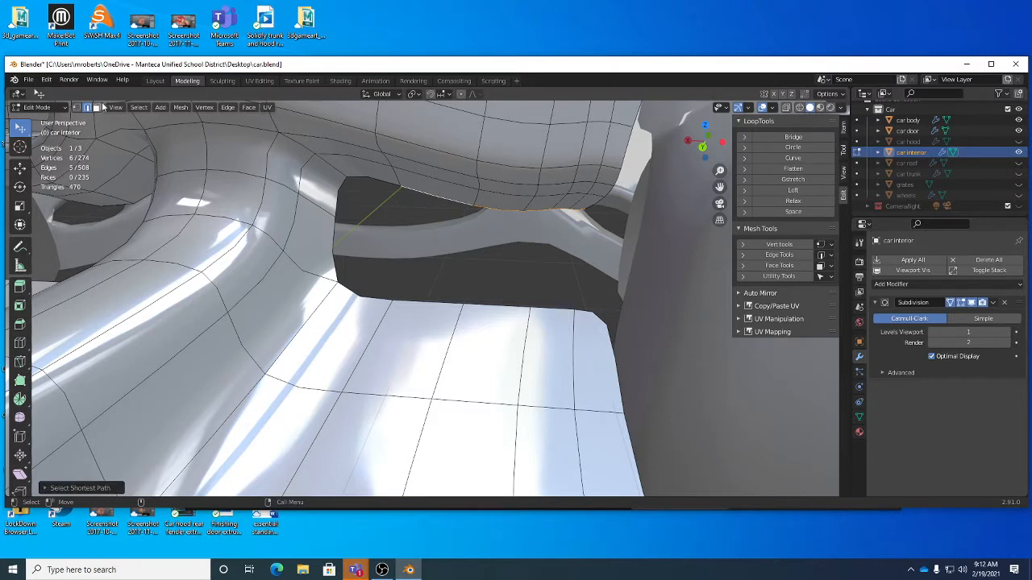
{"action": "left_click", "coordinate": [139, 108]}
{"action": "mouse_move", "coordinate": [180, 291]}
Add one more lengthwise loop cut through the middle of the passenger-side floor half
{"action": "key", "text": "alt+c"}
{"action": "left_click", "coordinate": [494, 305]}
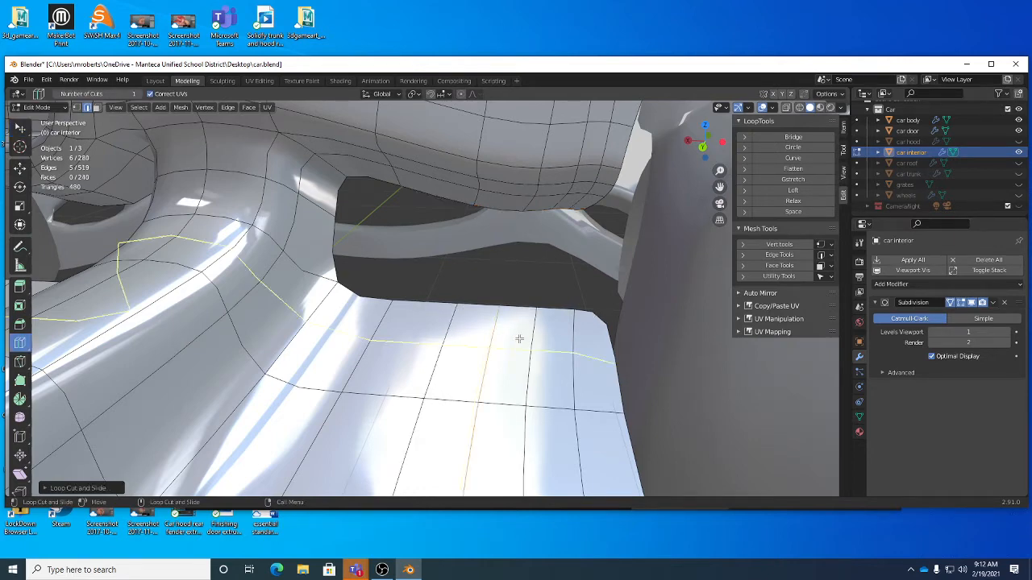
{"action": "key", "text": "w"}
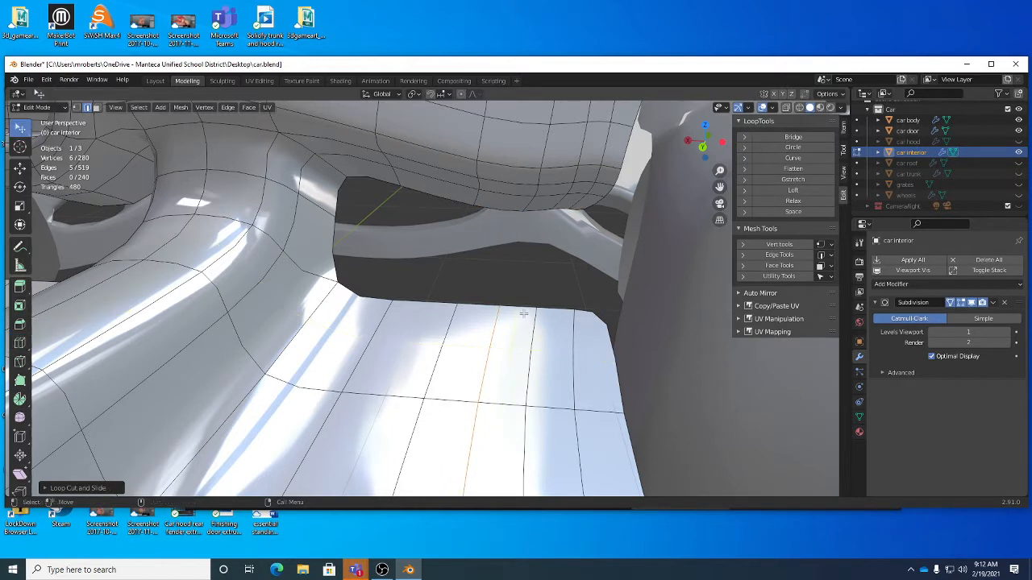
Bridge the five lower-rim edges of the dashboard to the five front edges of the passenger-side floor with Bridge Edge Loops
{"action": "left_click", "coordinate": [436, 198]}
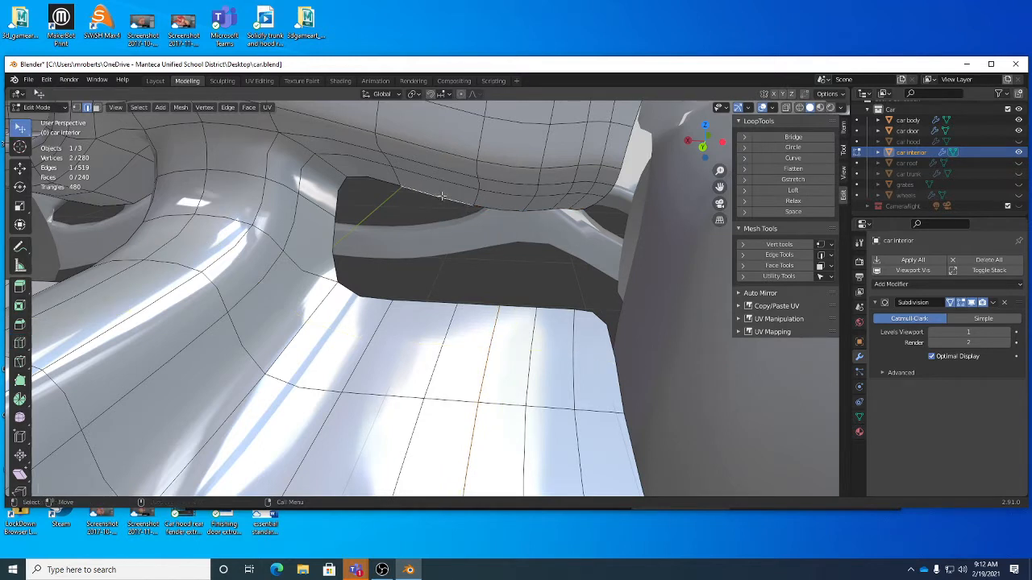
{"action": "left_click", "coordinate": [577, 209], "text": "alt"}
{"action": "left_click", "coordinate": [452, 301], "text": "ctrl"}
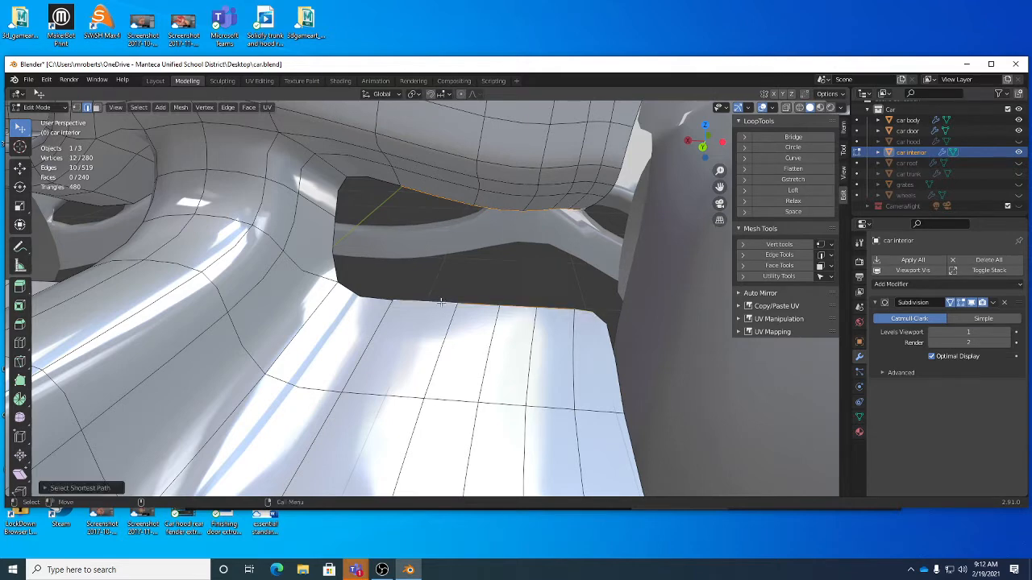
{"action": "middle_click_drag", "start_coordinate": [526, 293], "coordinate": [112, 193]}
{"action": "left_click", "coordinate": [139, 107]}
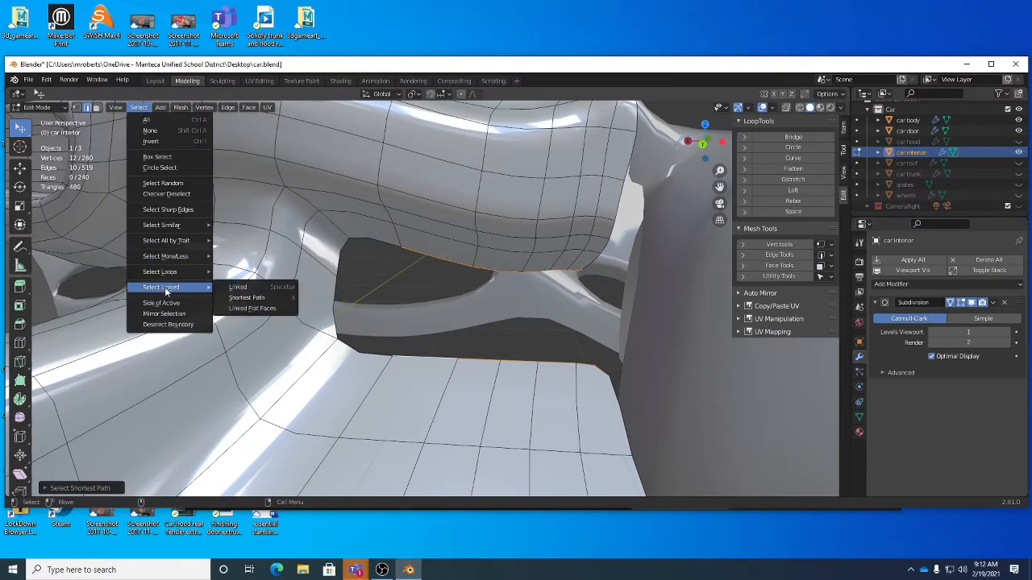
{"action": "left_click", "coordinate": [262, 300]}
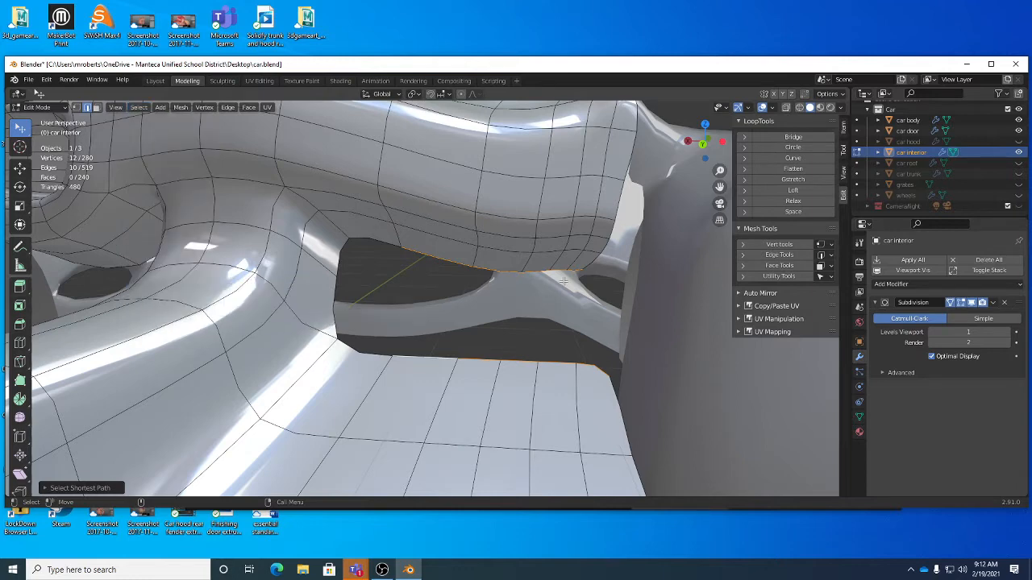
{"action": "middle_click_drag", "start_coordinate": [293, 168], "coordinate": [300, 191], "text": "shift"}
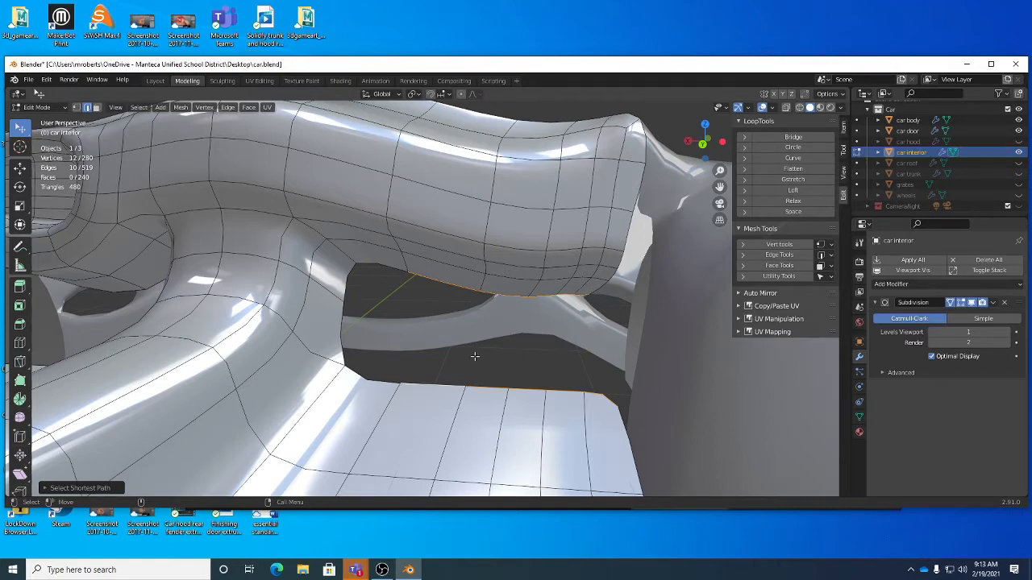
{"action": "right_click", "coordinate": [555, 344]}
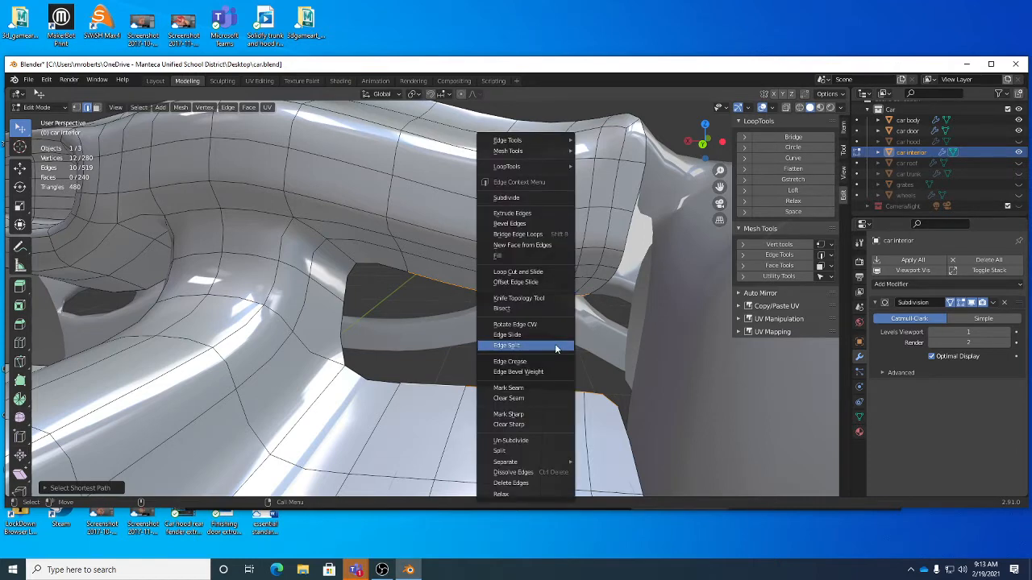
{"action": "left_click", "coordinate": [525, 236]}
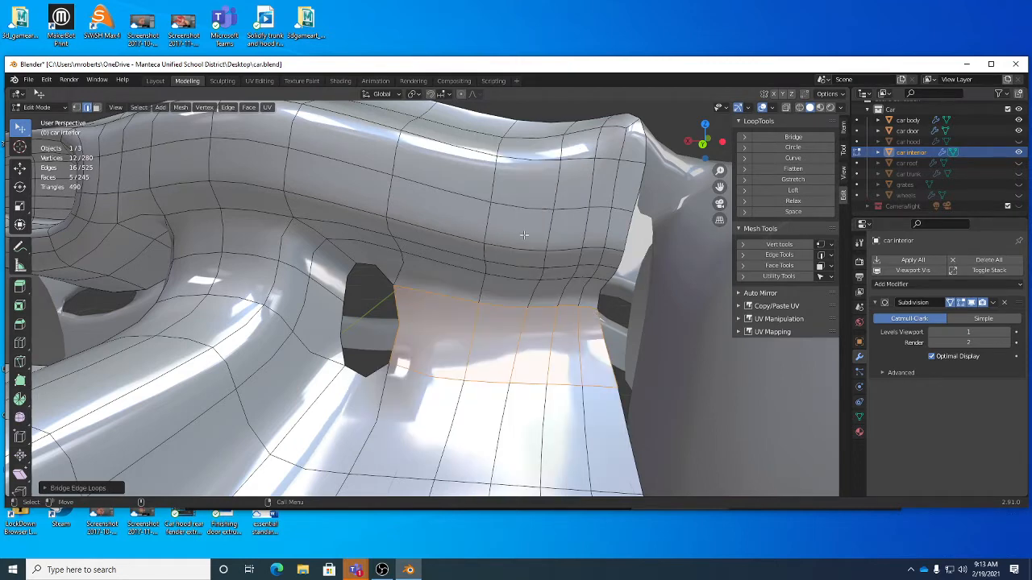
Add a crosswise loop cut through the bridged faces and move it along Y towards the front of the car
{"action": "middle_click_drag", "start_coordinate": [528, 321], "coordinate": [574, 343]}
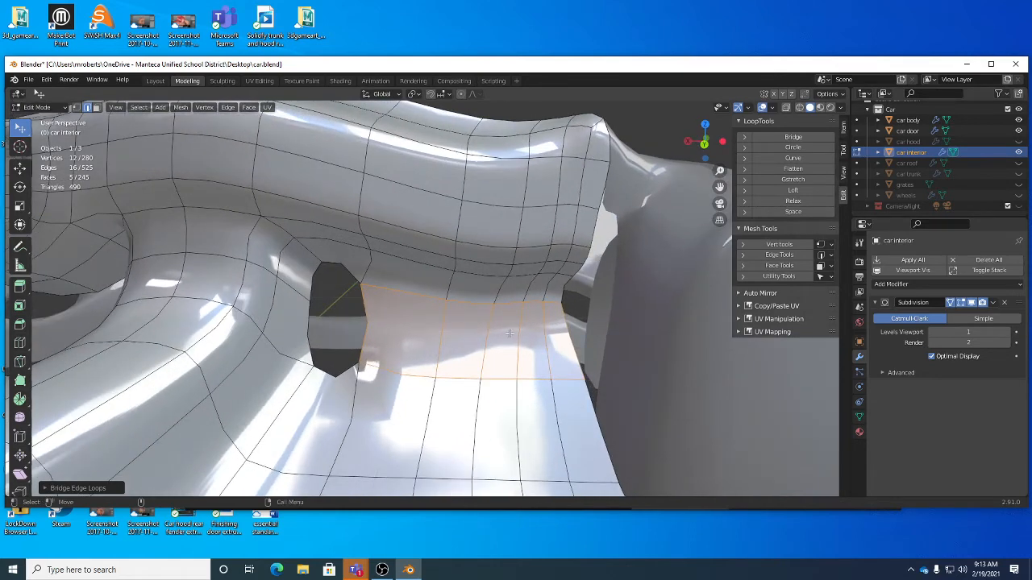
{"action": "key", "text": "ctrl+r"}
{"action": "left_click_drag", "start_coordinate": [516, 334], "coordinate": [516, 341]}
{"action": "middle_click_drag", "start_coordinate": [516, 341], "coordinate": [555, 352]}
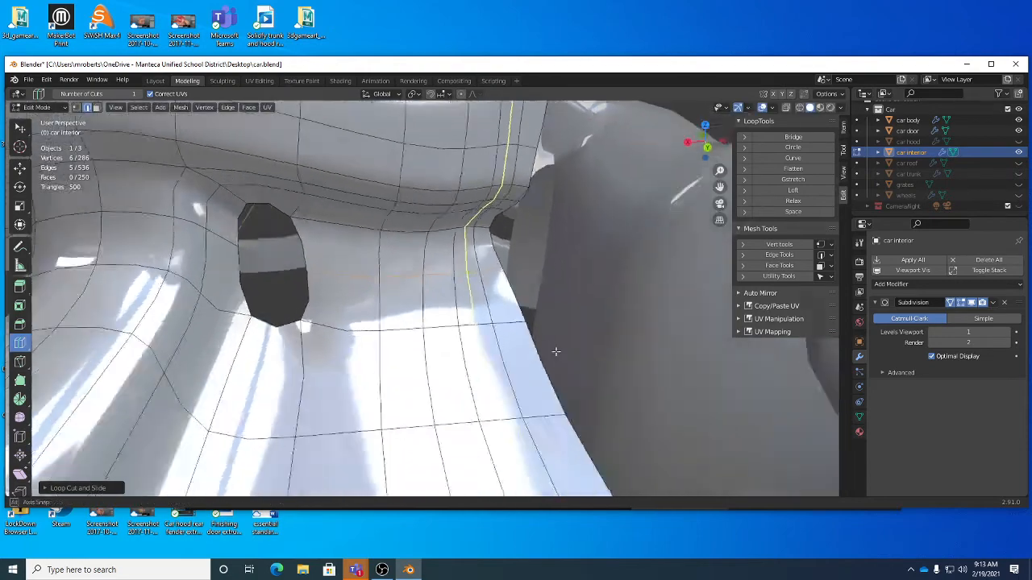
{"action": "left_click_drag", "start_coordinate": [556, 351], "coordinate": [632, 346], "text": "alt"}
{"action": "middle_click_drag", "start_coordinate": [306, 327], "coordinate": [402, 356], "text": "alt"}
{"action": "key", "text": "w"}
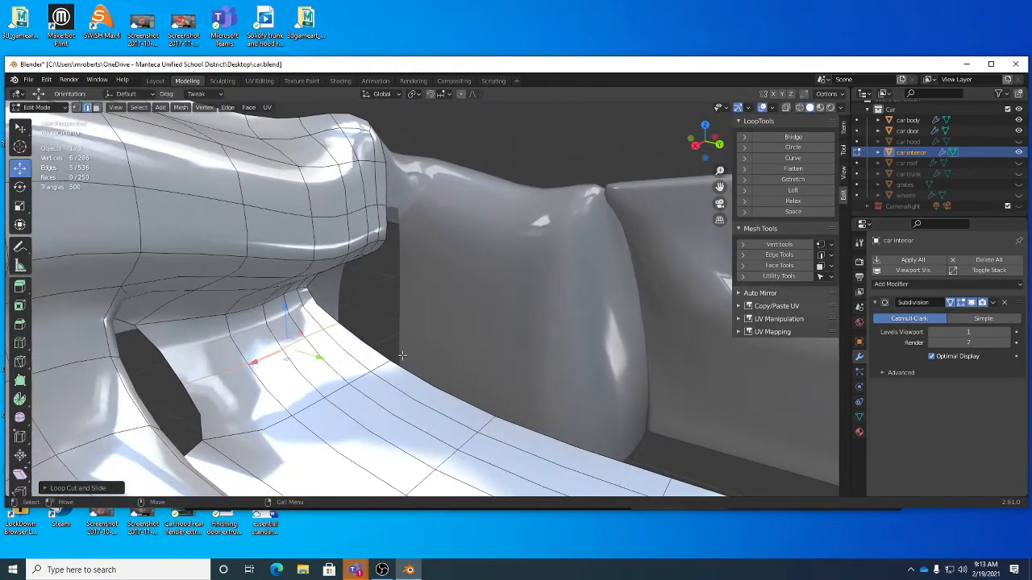
{"action": "left_click_drag", "start_coordinate": [314, 358], "coordinate": [275, 341]}
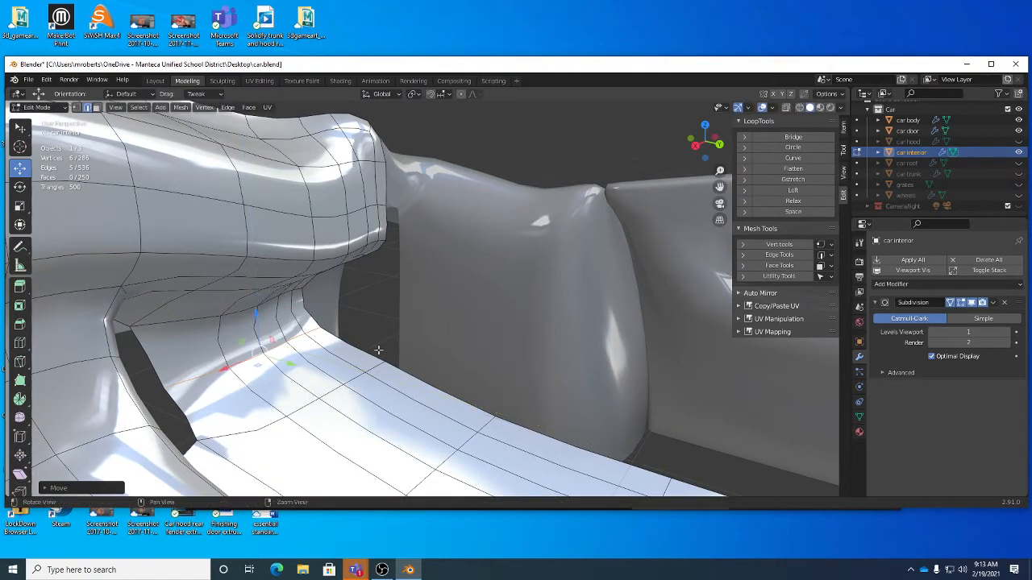
Bridge the two edges on each side of the hole between the centre console and the passenger-side footwell with Bridge Edge Loops
{"action": "middle_click_drag", "start_coordinate": [378, 350], "coordinate": [343, 337]}
{"action": "key", "text": "w"}
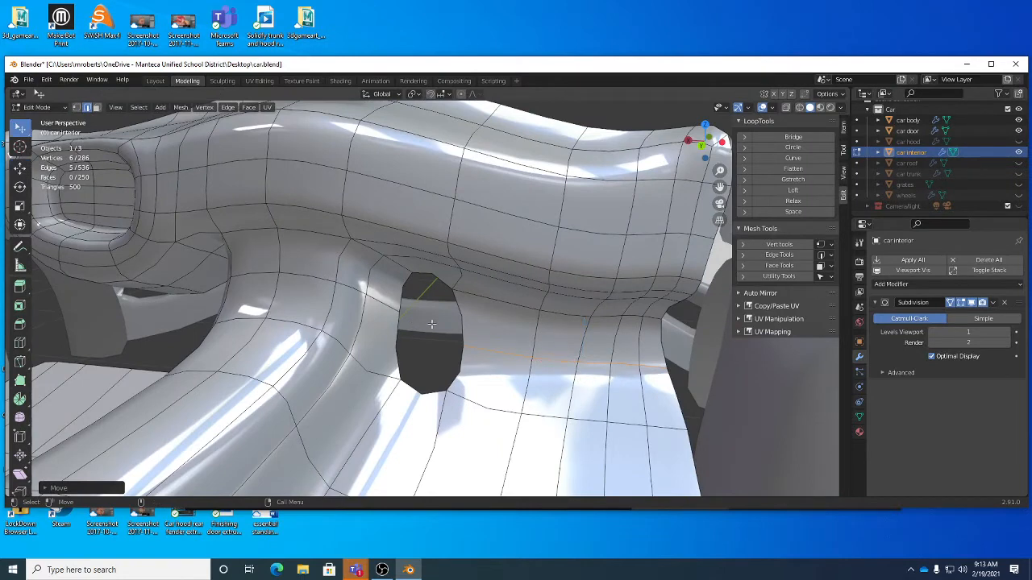
{"action": "left_click", "coordinate": [459, 317]}
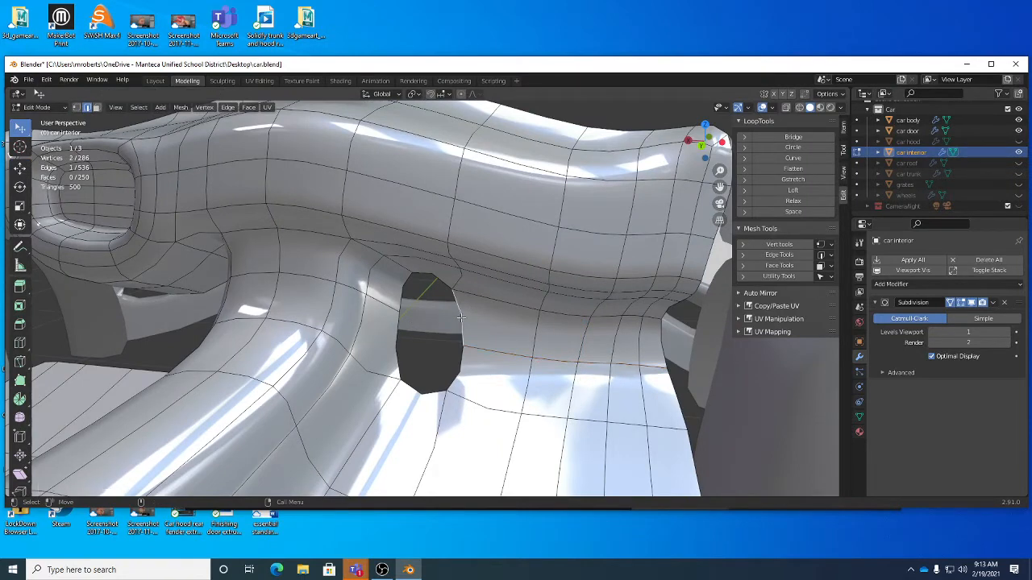
{"action": "left_click", "coordinate": [457, 372], "text": "shift"}
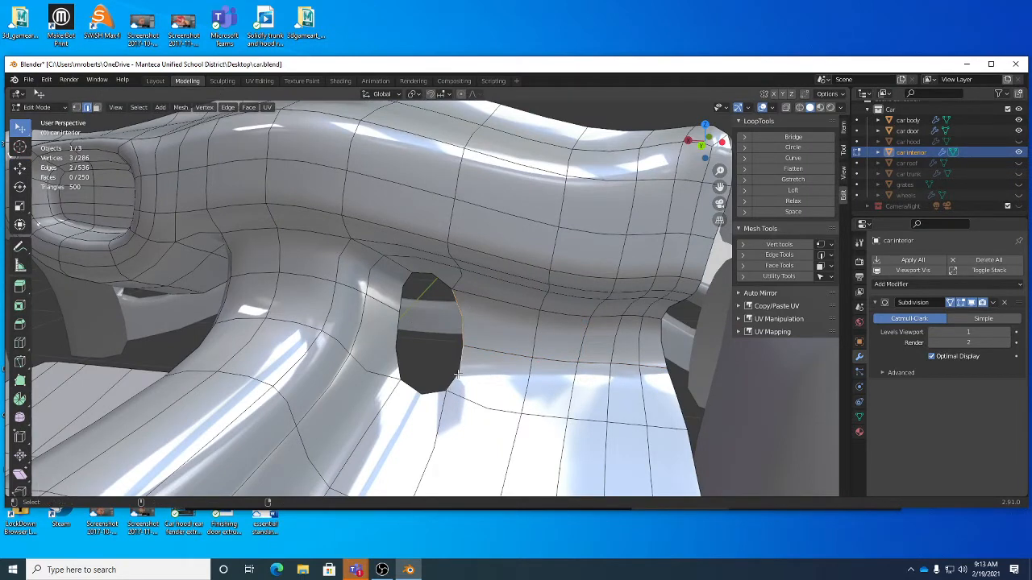
{"action": "left_click", "coordinate": [396, 335], "text": "shift"}
{"action": "left_click", "coordinate": [400, 288], "text": "shift"}
{"action": "right_click", "coordinate": [530, 333]}
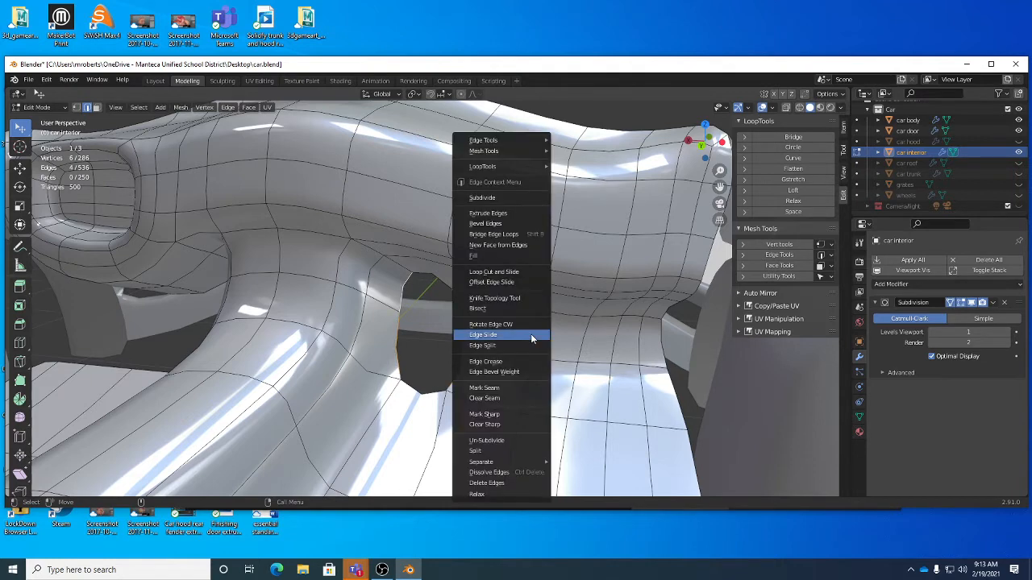
{"action": "left_click", "coordinate": [499, 234]}
Nudge a single edge beside the driver-side gap next to the centre console and save the file
{"action": "middle_click_drag", "start_coordinate": [500, 239], "coordinate": [421, 322]}
{"action": "scroll", "coordinate": [420, 322], "scroll_direction": "up", "scroll_amount": 2}
{"action": "mouse_move", "coordinate": [423, 324]}
{"action": "left_mouse_down"}
{"action": "mouse_move", "coordinate": [429, 316]}
{"action": "mouse_move", "coordinate": [513, 338]}
{"action": "mouse_move", "coordinate": [577, 318]}
{"action": "mouse_move", "coordinate": [477, 345]}
{"action": "mouse_move", "coordinate": [457, 304]}
{"action": "mouse_move", "coordinate": [433, 306]}
{"action": "mouse_move", "coordinate": [460, 325]}
{"action": "mouse_move", "coordinate": [385, 308]}
{"action": "mouse_move", "coordinate": [442, 317]}
{"action": "left_mouse_up"}
{"action": "key", "text": "ctrl+s"}
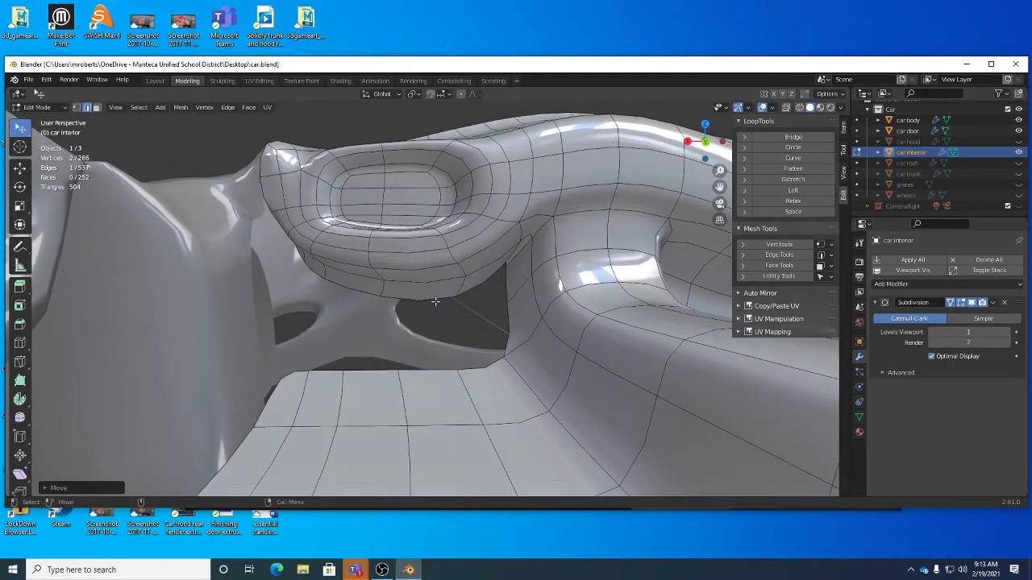
Bridge the three rim edges under the instrument cluster to the three front edges of the driver-side floor with Bridge Edge Loops
{"action": "left_click", "coordinate": [435, 302]}
{"action": "left_click", "coordinate": [435, 370], "text": "shift"}
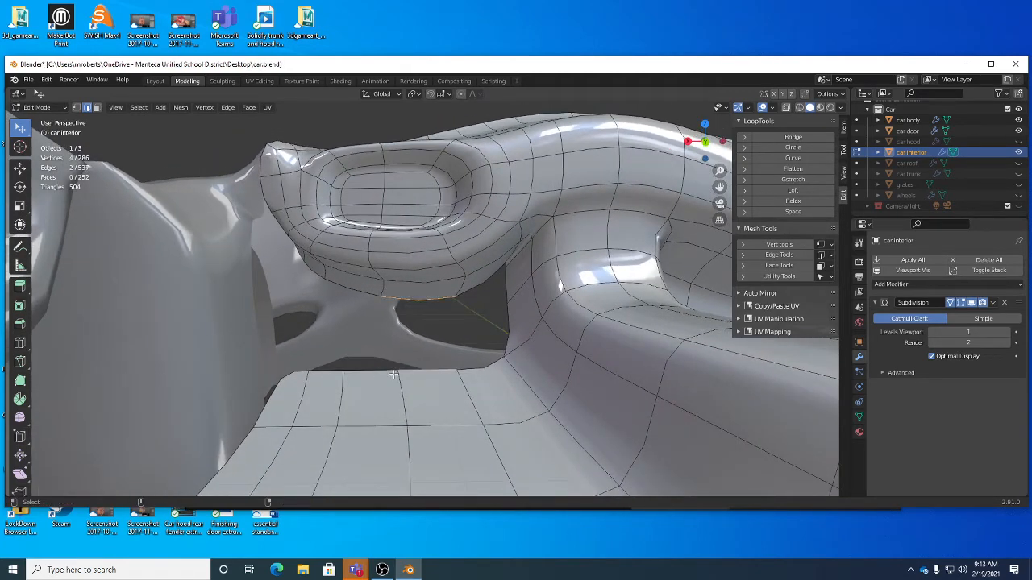
{"action": "left_click", "coordinate": [373, 373], "text": "shift"}
{"action": "left_click", "coordinate": [333, 372], "text": "shift"}
{"action": "left_click", "coordinate": [345, 286], "text": "shift"}
{"action": "left_click", "coordinate": [311, 270], "text": "shift"}
{"action": "middle_click_drag", "start_coordinate": [311, 271], "coordinate": [242, 265]}
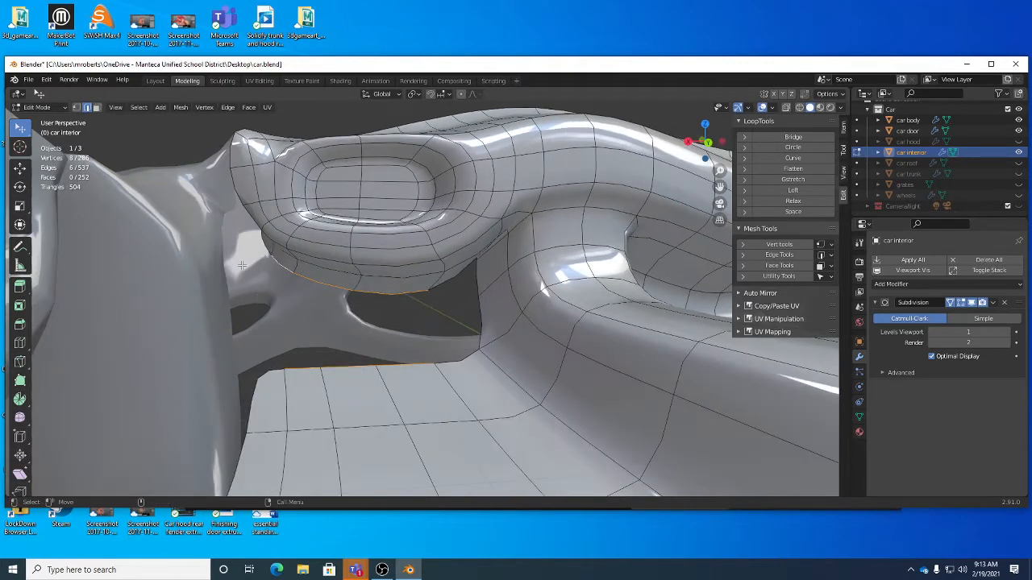
{"action": "middle_click_drag", "start_coordinate": [370, 329], "coordinate": [435, 360]}
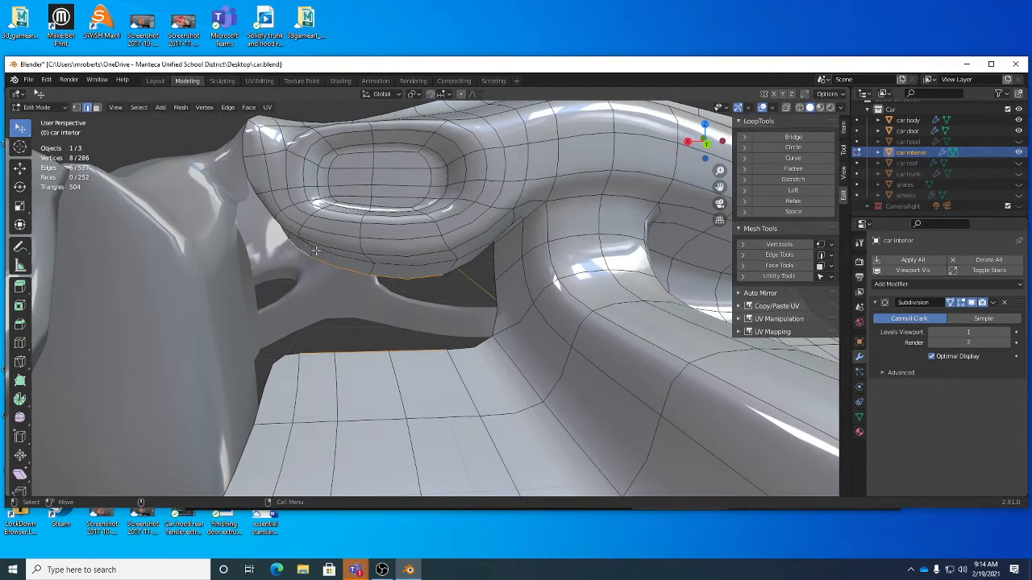
{"action": "right_click", "coordinate": [509, 272]}
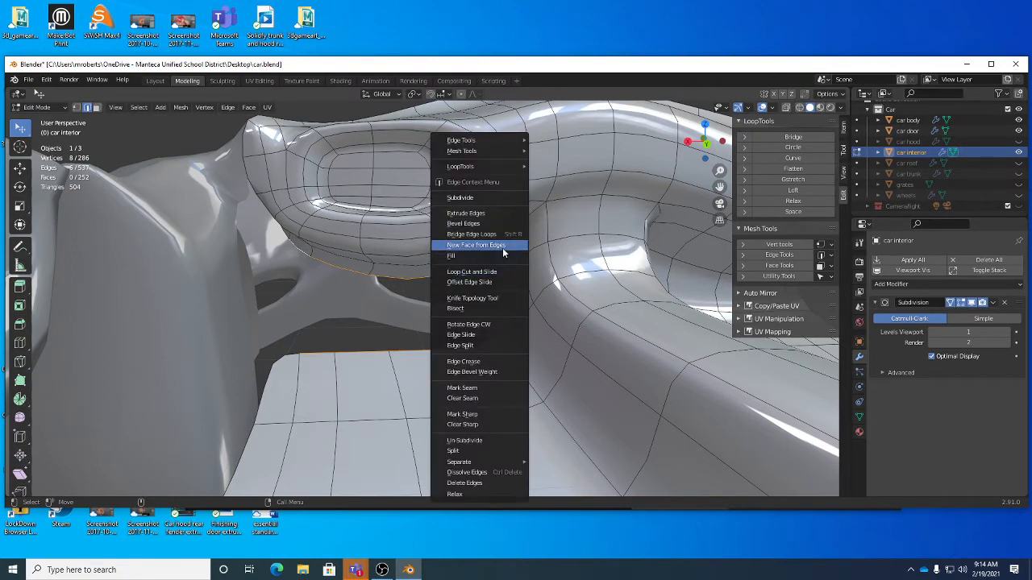
{"action": "left_click", "coordinate": [488, 236]}
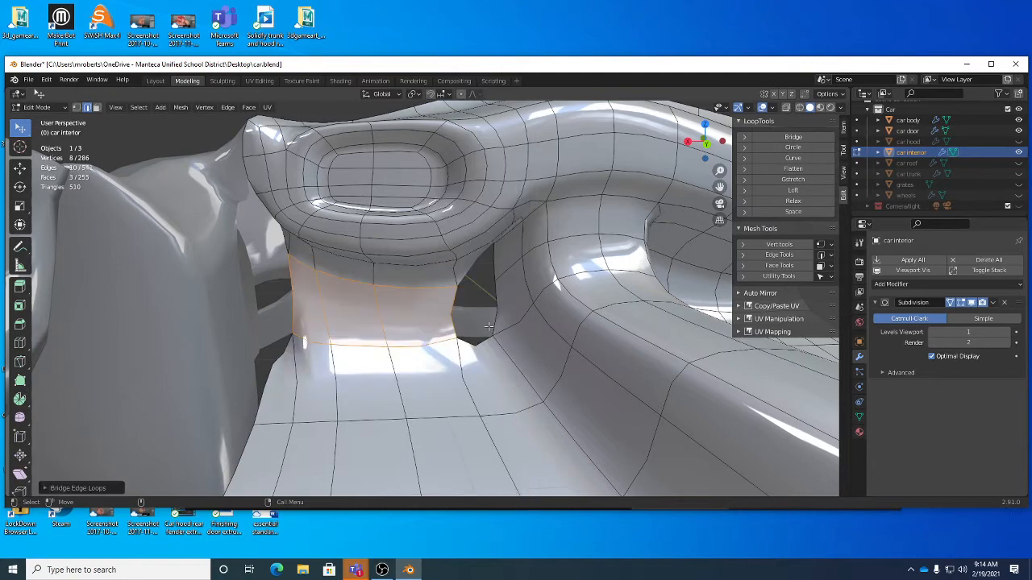
Add a crosswise loop cut through the bridged driver-side faces and move it along Y by about -0.4 m
{"action": "left_click", "coordinate": [20, 343]}
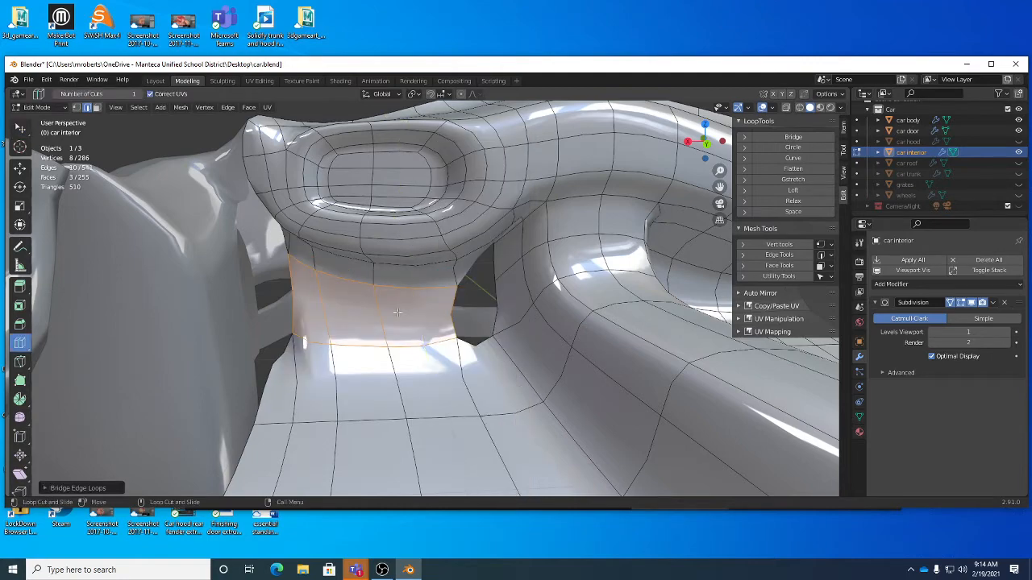
{"action": "left_click", "coordinate": [375, 311]}
{"action": "middle_click_drag", "start_coordinate": [395, 306], "coordinate": [410, 330]}
{"action": "scroll", "coordinate": [409, 331], "scroll_direction": "up", "scroll_amount": 3}
{"action": "scroll", "coordinate": [413, 333], "scroll_direction": "down", "scroll_amount": 3}
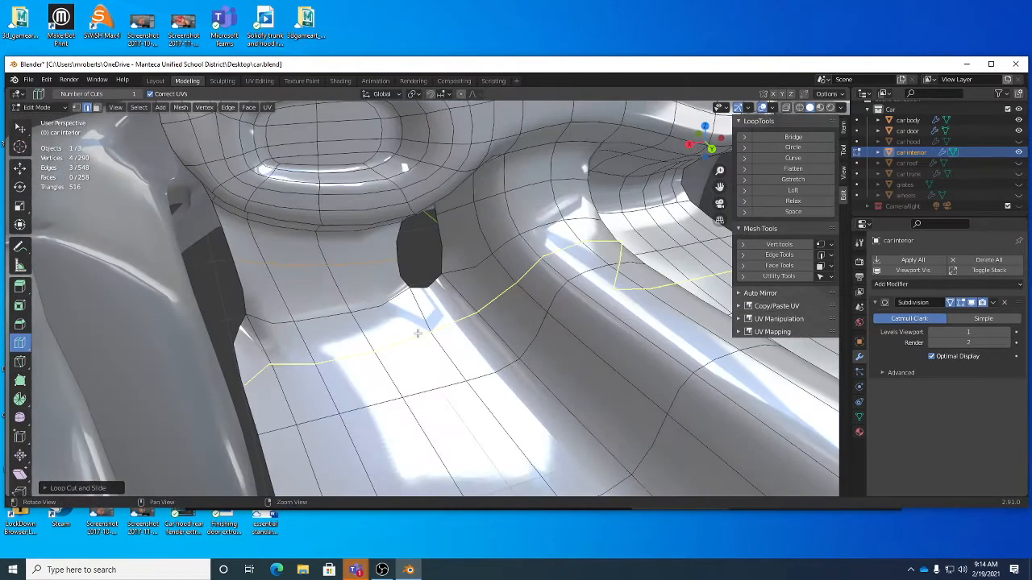
{"action": "left_click", "coordinate": [20, 168]}
{"action": "left_click_drag", "start_coordinate": [315, 282], "coordinate": [303, 262]}
{"action": "middle_click_drag", "start_coordinate": [303, 262], "coordinate": [365, 306]}
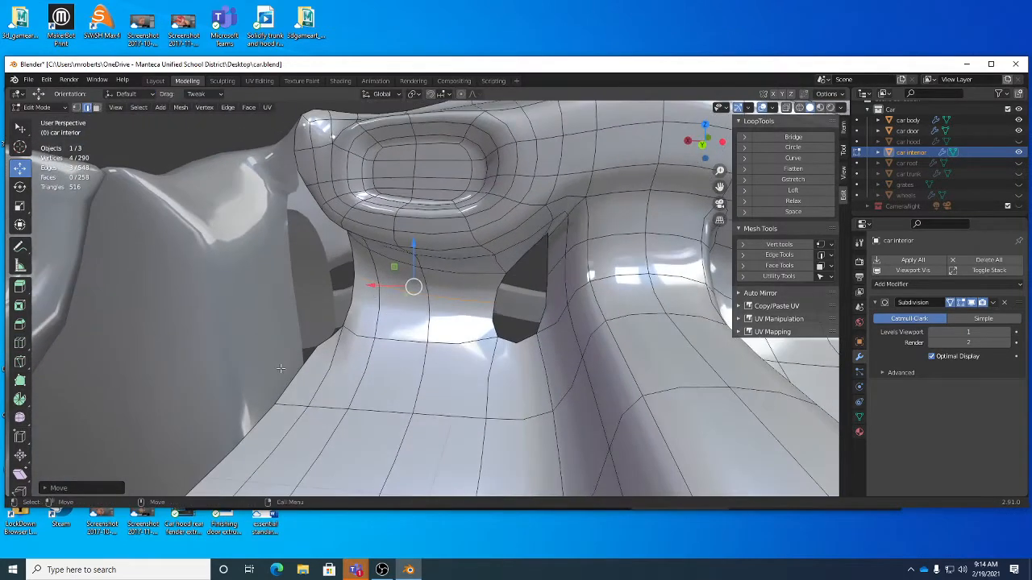
{"action": "left_click", "coordinate": [96, 490]}
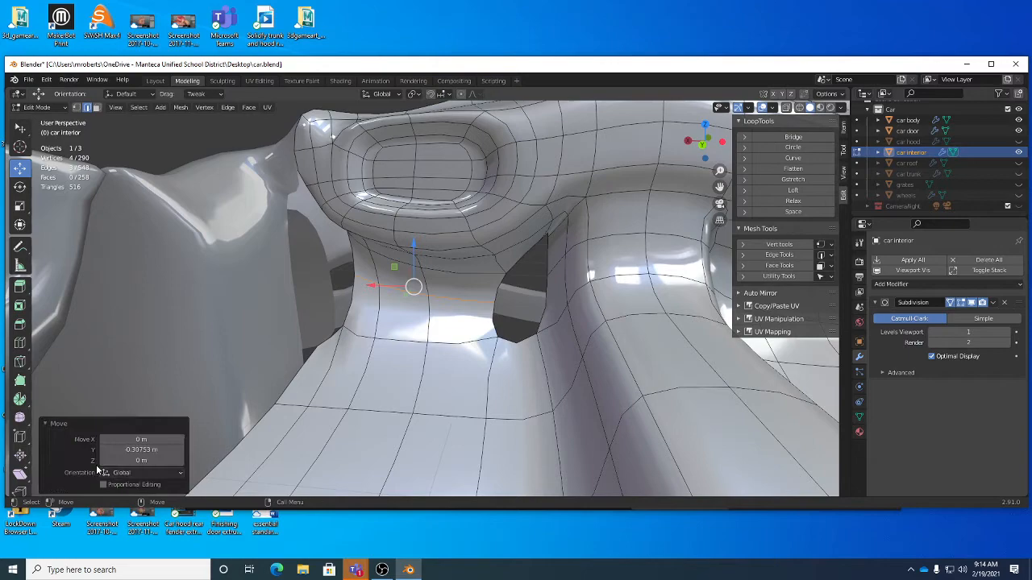
{"action": "left_click", "coordinate": [65, 422]}
Nudge the console-side edge of the remaining hole between the driver-side footwell and the centre console
{"action": "middle_click_drag", "start_coordinate": [498, 365], "coordinate": [538, 358]}
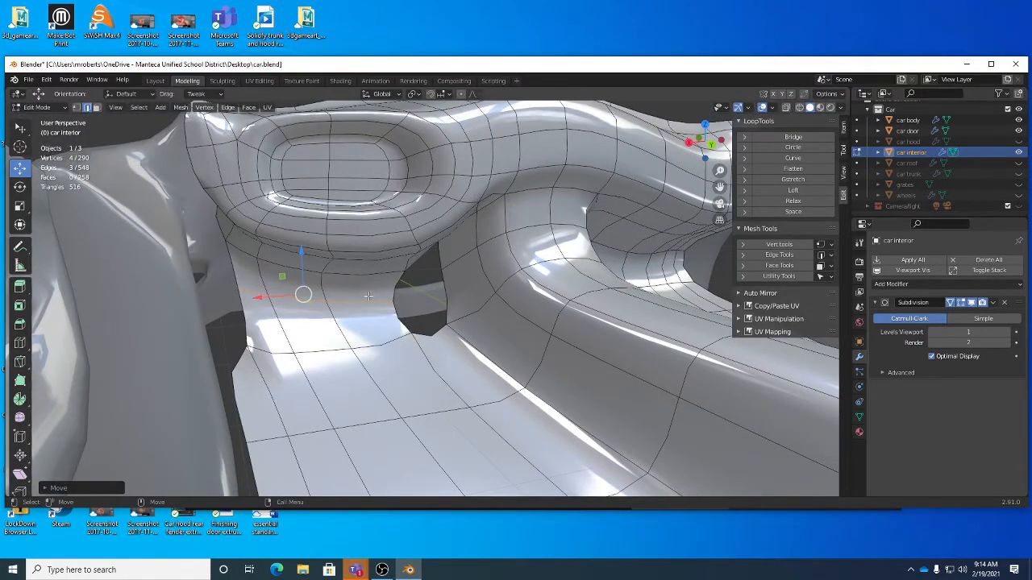
{"action": "middle_click_drag", "start_coordinate": [433, 344], "coordinate": [462, 357]}
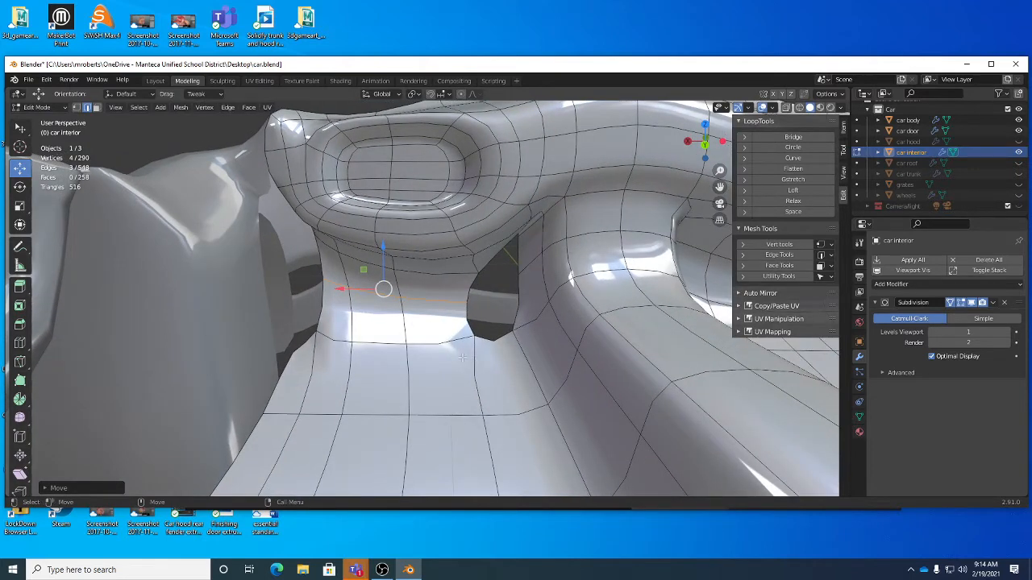
{"action": "middle_click_drag", "start_coordinate": [548, 249], "coordinate": [537, 264]}
{"action": "right_click_drag", "start_coordinate": [536, 264], "coordinate": [593, 293], "text": "alt"}
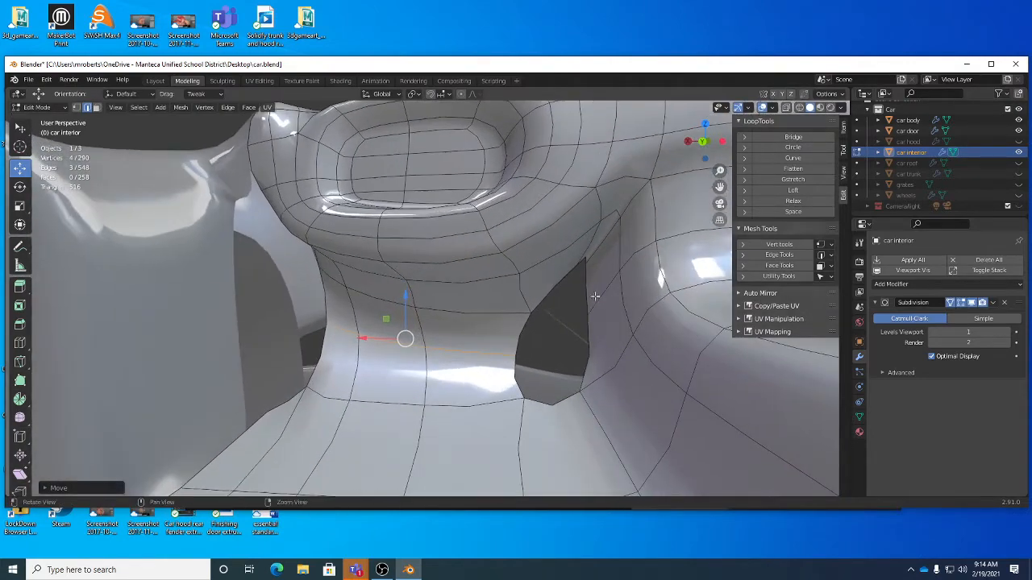
{"action": "key", "text": "w"}
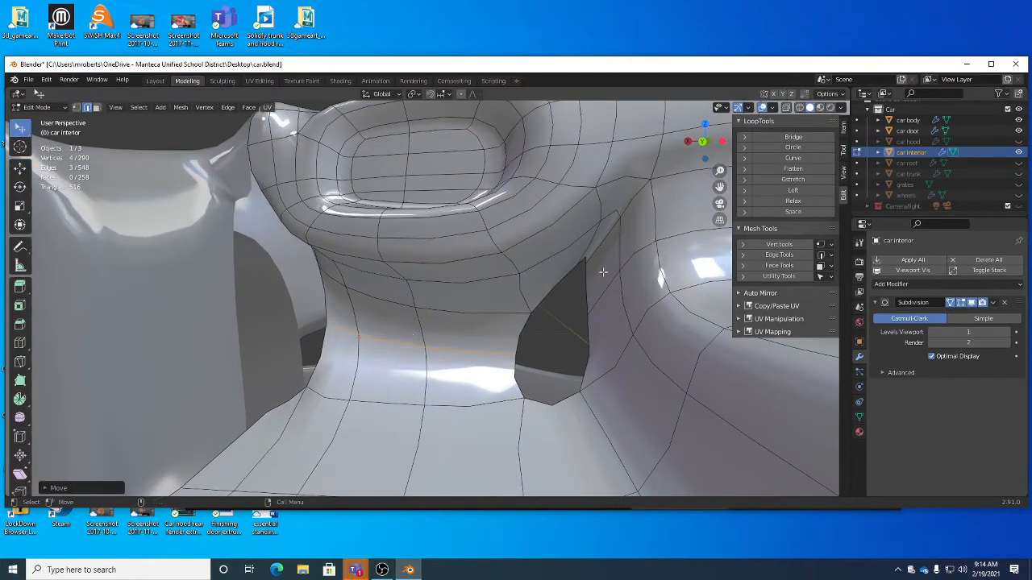
{"action": "left_click_drag", "start_coordinate": [589, 283], "coordinate": [594, 292]}
Add a second crosswise loop cut above the first in the driver-side bridge and lower the first loop along Z
{"action": "left_click", "coordinate": [20, 343]}
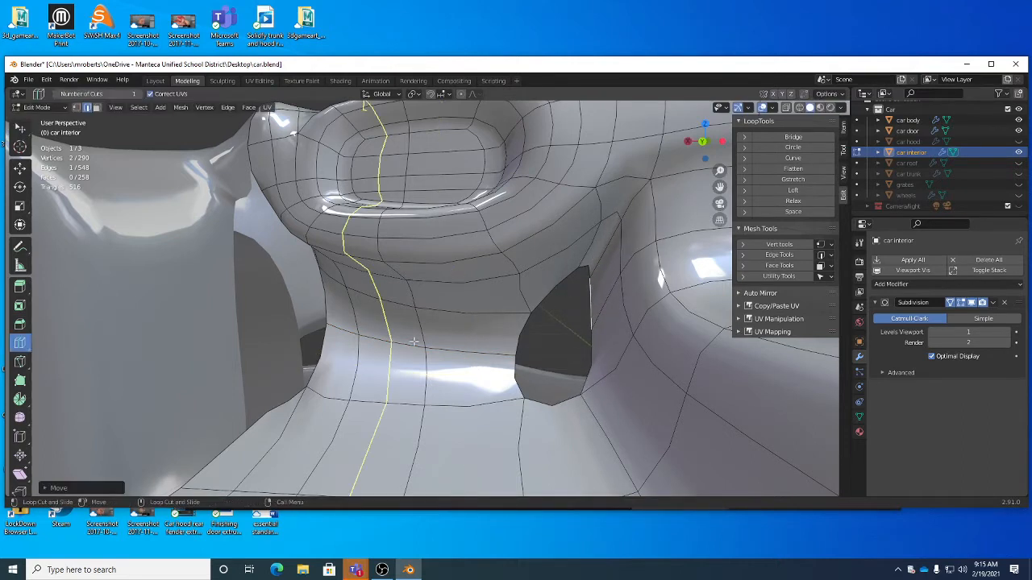
{"action": "left_click", "coordinate": [419, 333]}
{"action": "key", "text": "w"}
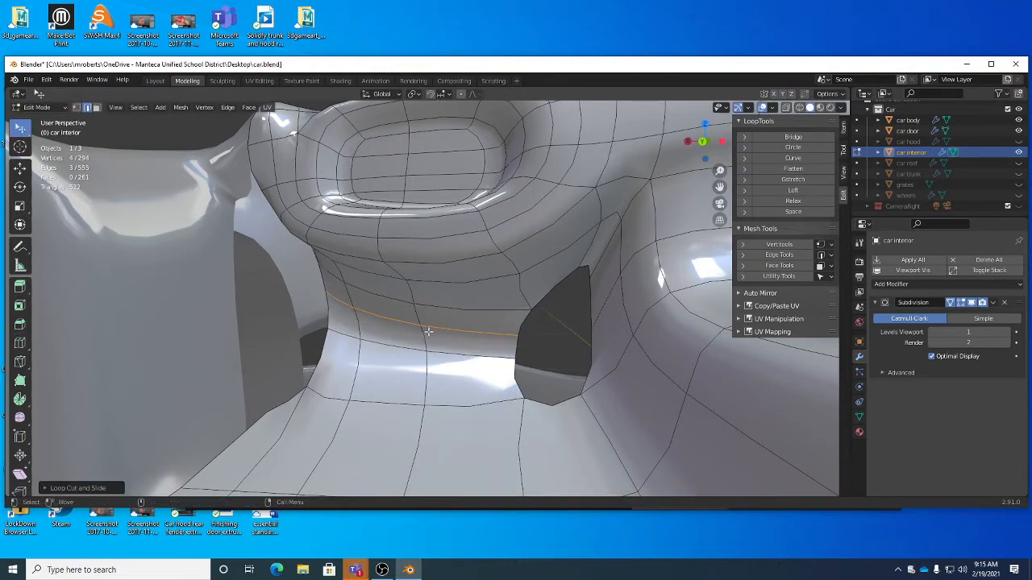
{"action": "left_click", "coordinate": [454, 355], "text": "alt"}
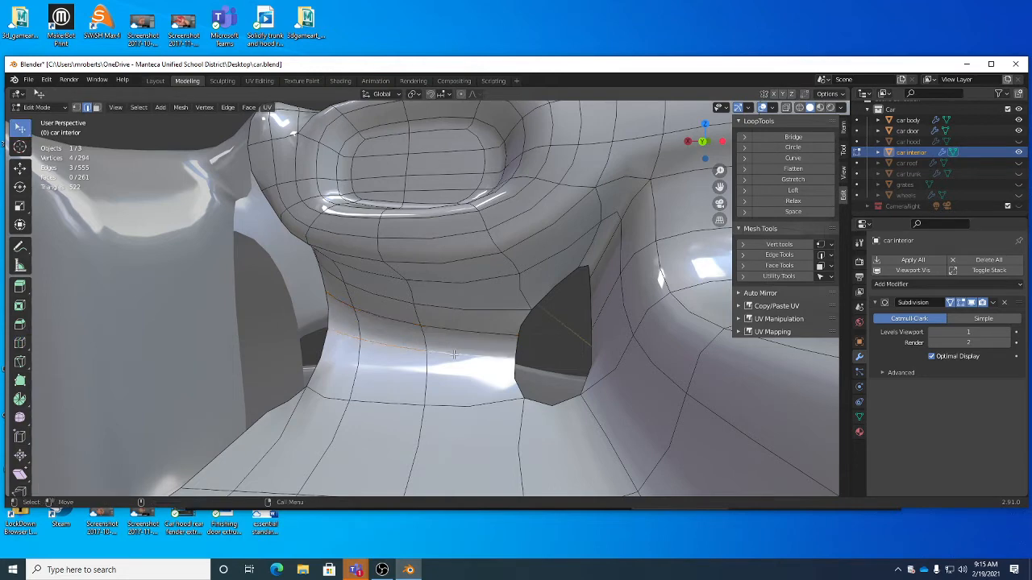
{"action": "key", "text": "shift+space"}
{"action": "key", "text": "g"}
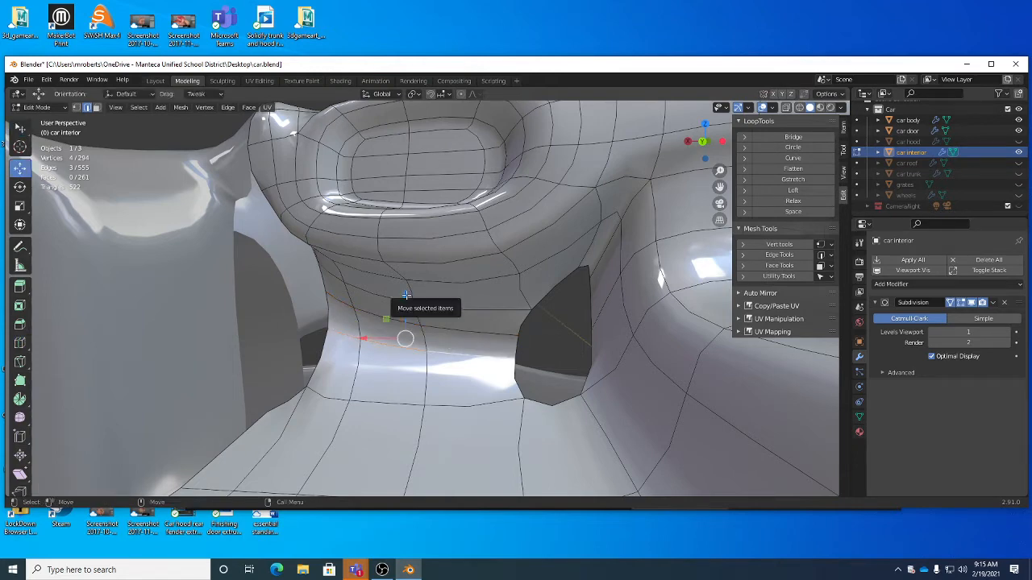
{"action": "left_click_drag", "start_coordinate": [406, 295], "coordinate": [525, 353]}
Reposition the upper crosswise loop of the driver-side bridge to smooth the curve from dashboard to floor
{"action": "middle_click_drag", "start_coordinate": [526, 353], "coordinate": [623, 345]}
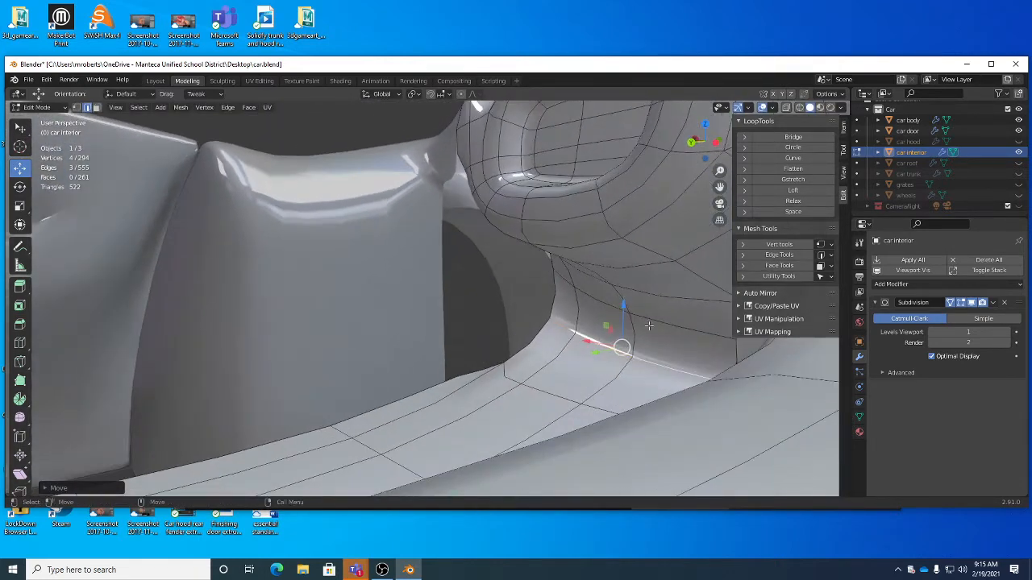
{"action": "middle_click_drag", "start_coordinate": [593, 297], "coordinate": [549, 285]}
{"action": "left_click_drag", "start_coordinate": [567, 273], "coordinate": [581, 292]}
{"action": "middle_click_drag", "start_coordinate": [523, 294], "coordinate": [255, 308]}
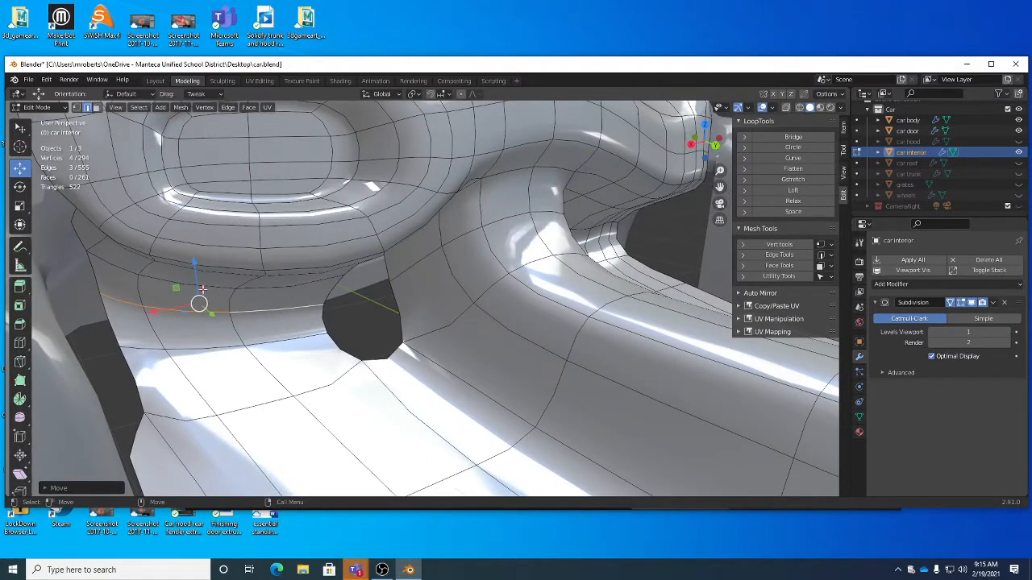
{"action": "left_click_drag", "start_coordinate": [202, 291], "coordinate": [202, 288]}
{"action": "middle_click_drag", "start_coordinate": [210, 298], "coordinate": [423, 354]}
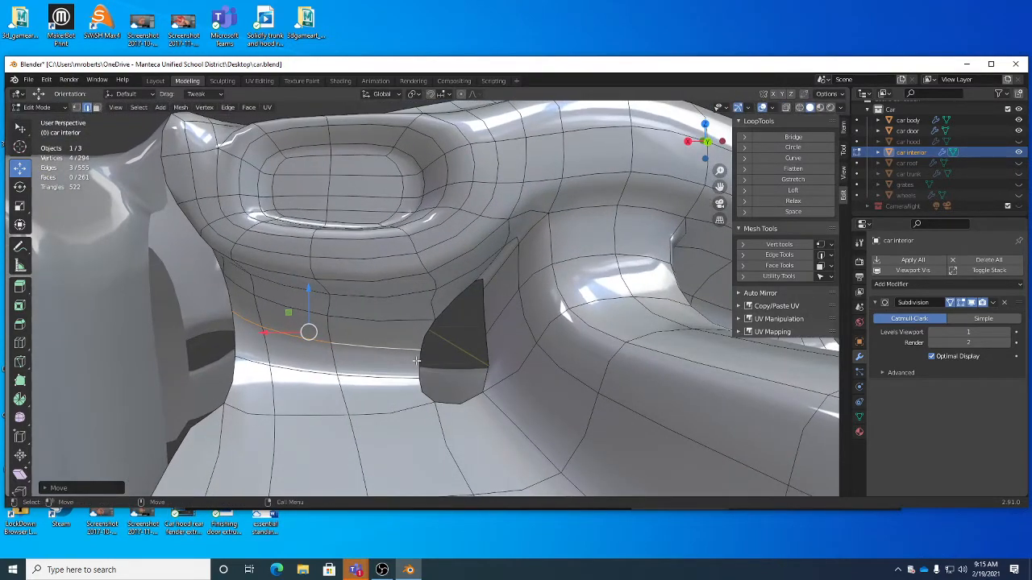
Bridge the three footwell-side edges of the driver-side hole to the three opposite centre console edges with Bridge Edge Loops
{"action": "left_click", "coordinate": [415, 360]}
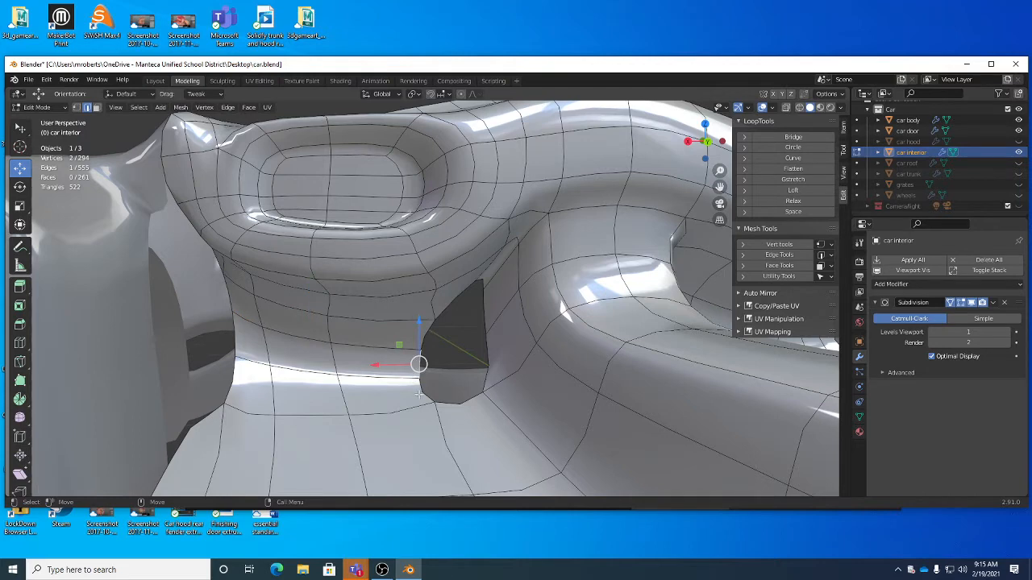
{"action": "key", "text": "w"}
{"action": "left_click", "coordinate": [426, 398]}
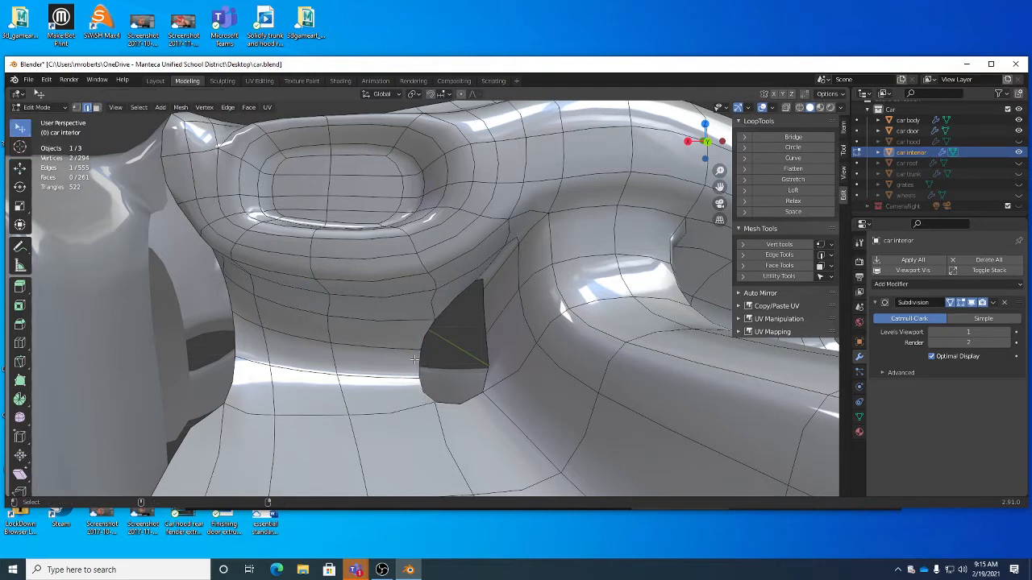
{"action": "left_click", "coordinate": [414, 354], "text": "shift"}
{"action": "left_click", "coordinate": [419, 334], "text": "shift"}
{"action": "left_click", "coordinate": [484, 279], "text": "shift"}
{"action": "left_click", "coordinate": [490, 322], "text": "shift"}
{"action": "left_click", "coordinate": [493, 356], "text": "shift"}
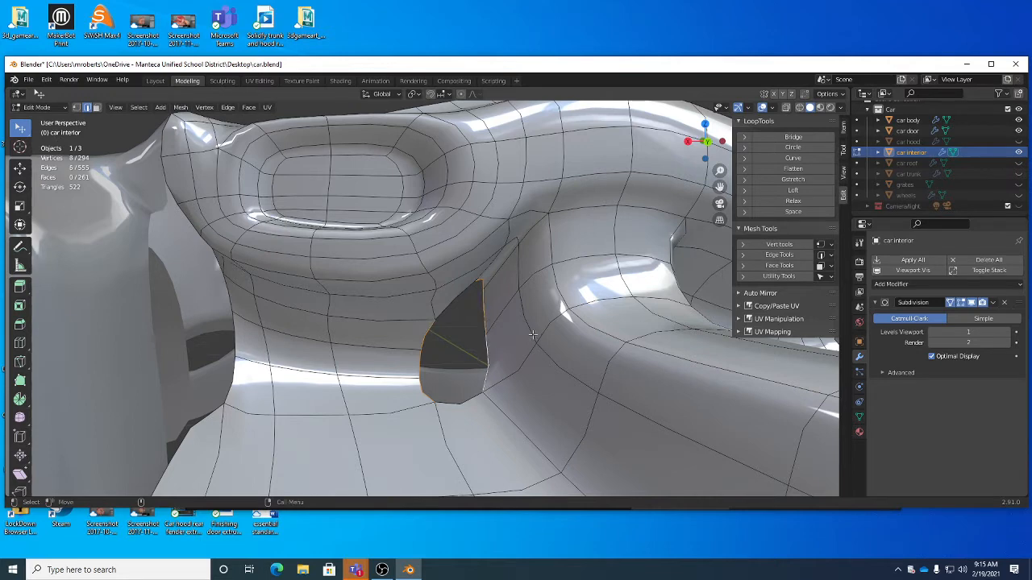
{"action": "right_click", "coordinate": [532, 333]}
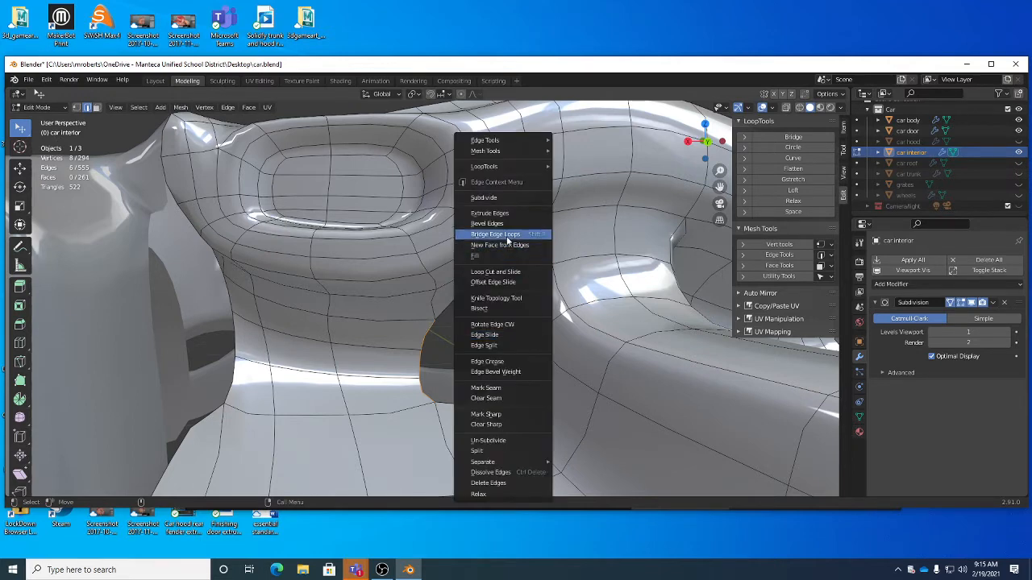
{"action": "left_click", "coordinate": [507, 235]}
Move the upper edge on the seam between the bridged faces and the centre console slightly
{"action": "left_click", "coordinate": [478, 319]}
{"action": "key", "text": "g"}
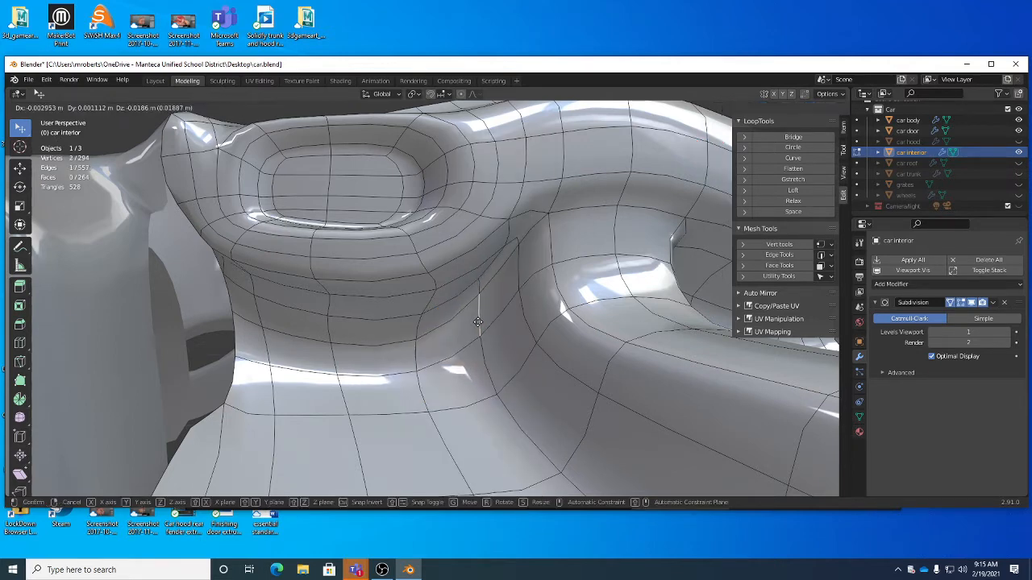
{"action": "left_click", "coordinate": [478, 320]}
Extrude the four open edges on the door side of the driver-side footwell wall outwards towards the door
{"action": "middle_click_drag", "start_coordinate": [478, 320], "coordinate": [317, 278]}
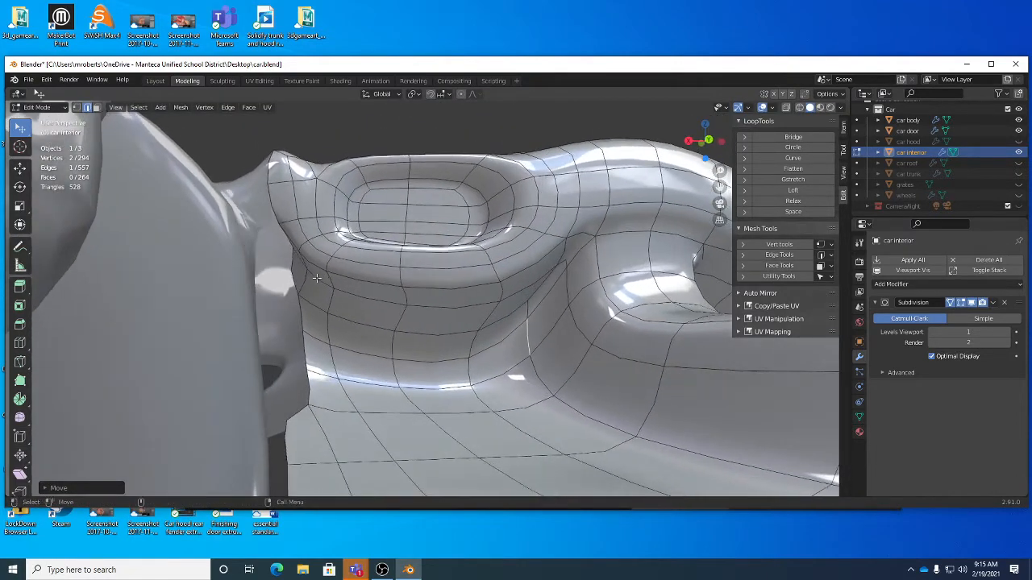
{"action": "left_click", "coordinate": [297, 284], "text": "alt+shift"}
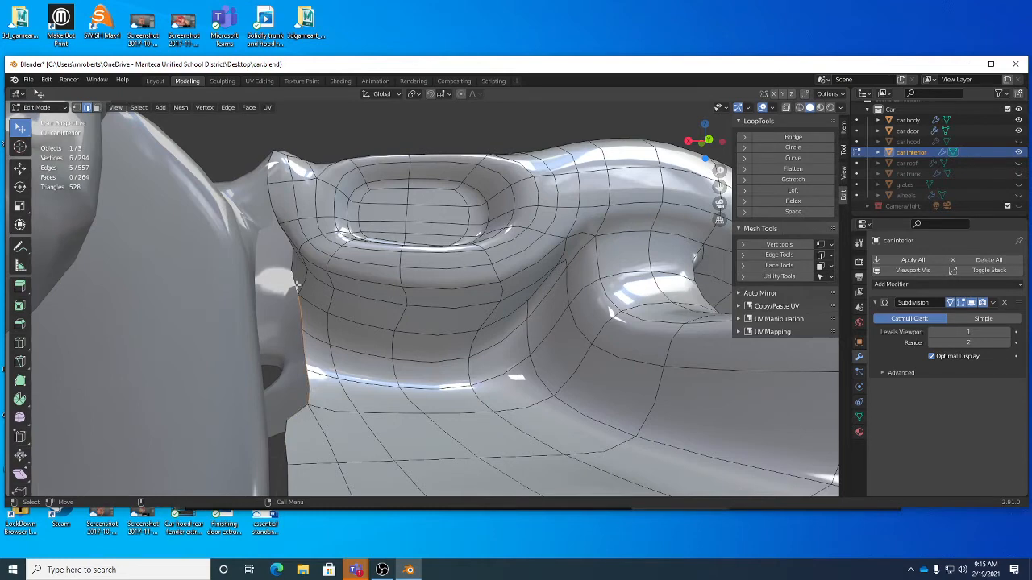
{"action": "left_click", "coordinate": [299, 416], "text": "shift"}
{"action": "middle_click_drag", "start_coordinate": [378, 400], "coordinate": [357, 412]}
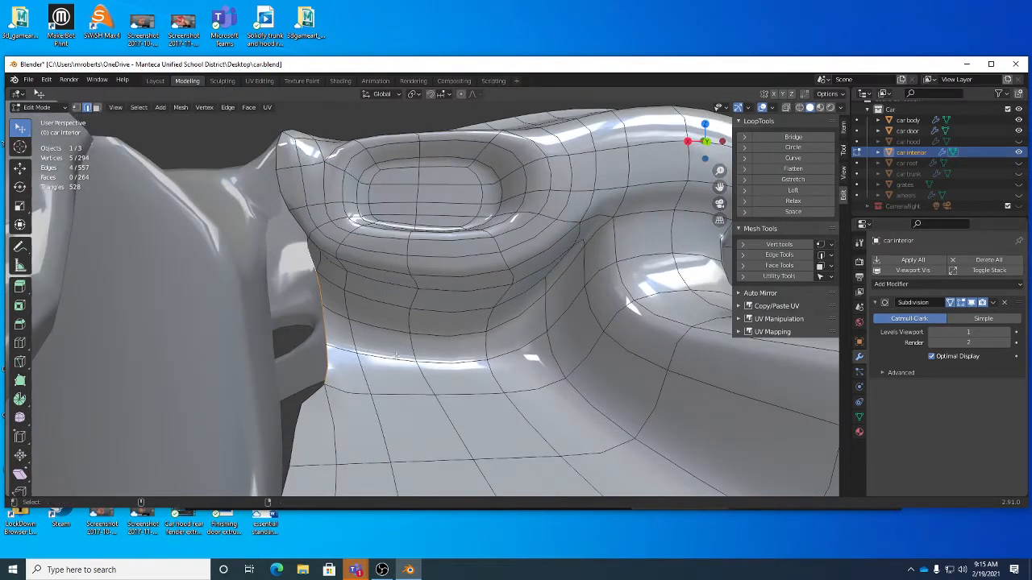
{"action": "key", "text": "ctrl+e"}
{"action": "middle_click_drag", "start_coordinate": [415, 357], "coordinate": [390, 353]}
{"action": "left_click_drag", "start_coordinate": [391, 353], "coordinate": [388, 355]}
Merge the two separate corner vertices between the extruded driver-side footwell wall and the floor at their center, and save the file
{"action": "key", "text": "1"}
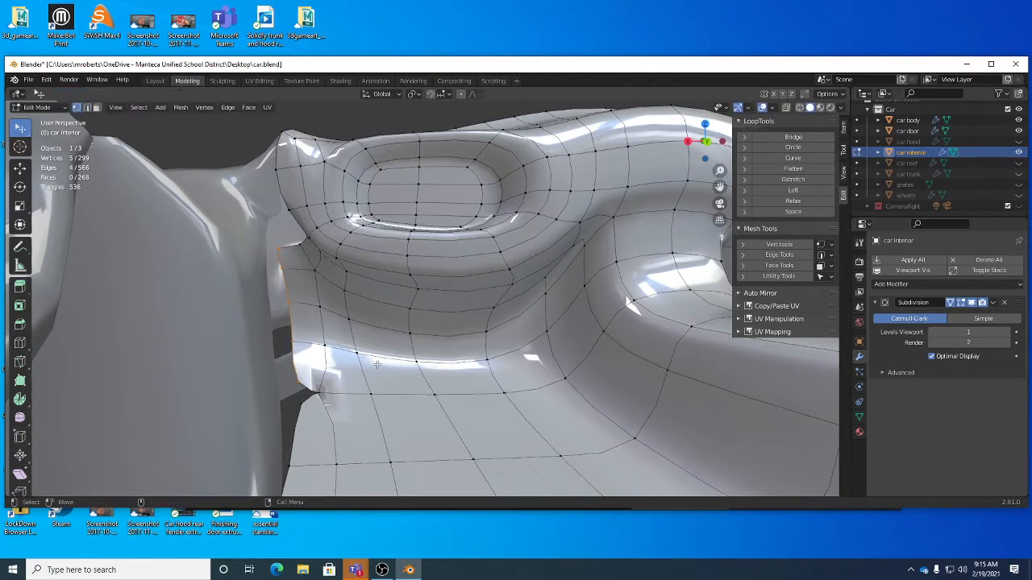
{"action": "left_click", "coordinate": [297, 383]}
{"action": "left_click", "coordinate": [300, 403], "text": "shift"}
{"action": "middle_click_drag", "start_coordinate": [324, 294], "coordinate": [318, 328]}
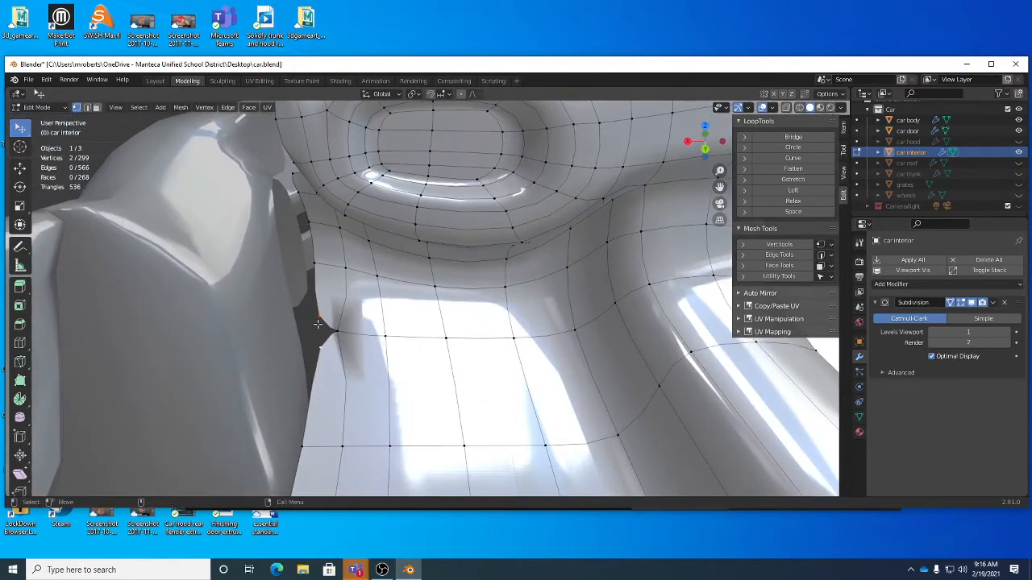
{"action": "right_click", "coordinate": [389, 312]}
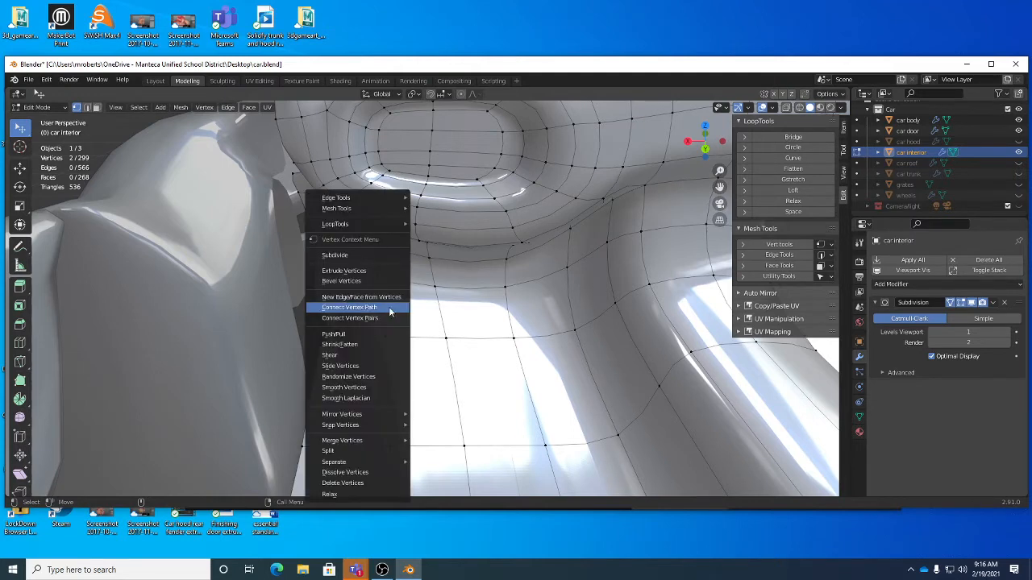
{"action": "right_click", "coordinate": [486, 305]}
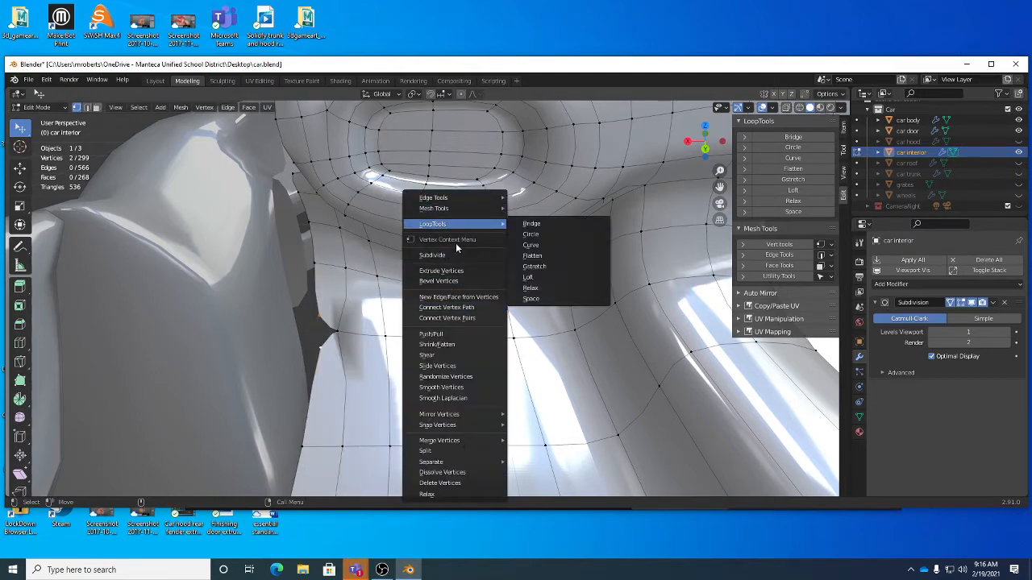
{"action": "mouse_move", "coordinate": [468, 442]}
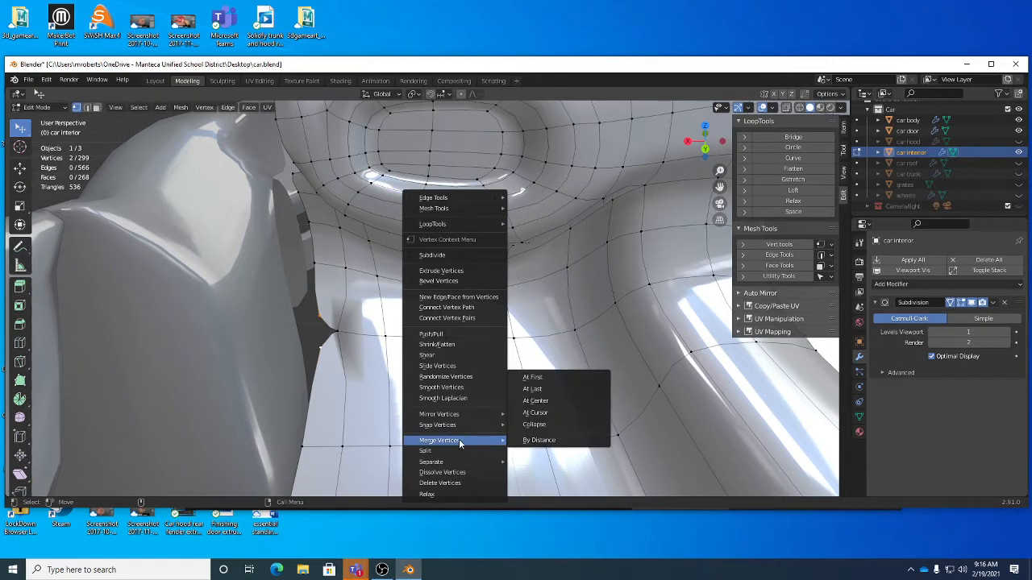
{"action": "left_click", "coordinate": [535, 400]}
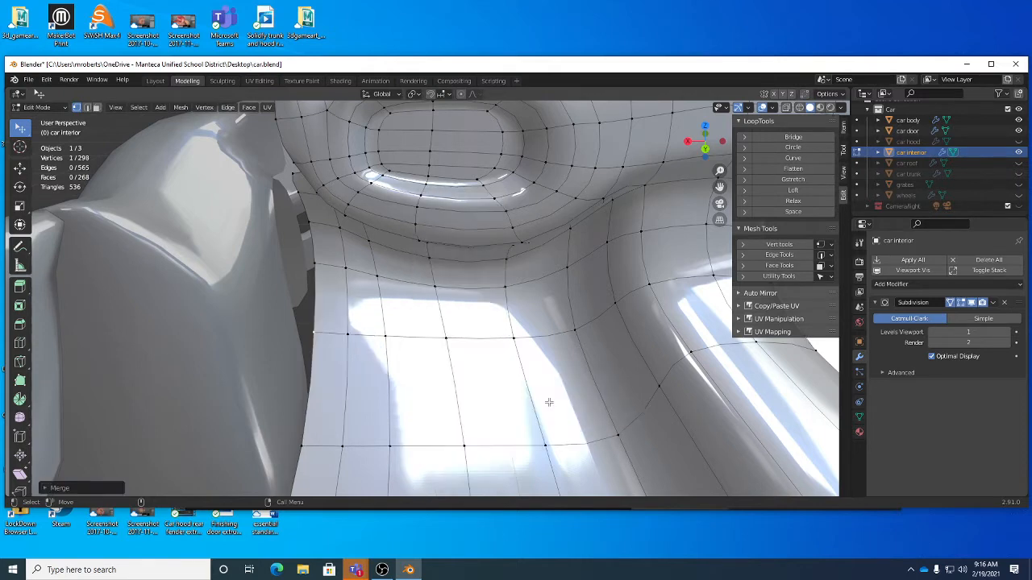
{"action": "middle_click_drag", "start_coordinate": [363, 329], "coordinate": [526, 391]}
{"action": "right_click_drag", "start_coordinate": [526, 390], "coordinate": [527, 368], "text": "alt"}
{"action": "middle_click_drag", "start_coordinate": [527, 368], "coordinate": [489, 386], "text": "alt"}
{"action": "right_click_drag", "start_coordinate": [488, 386], "coordinate": [479, 367], "text": "alt"}
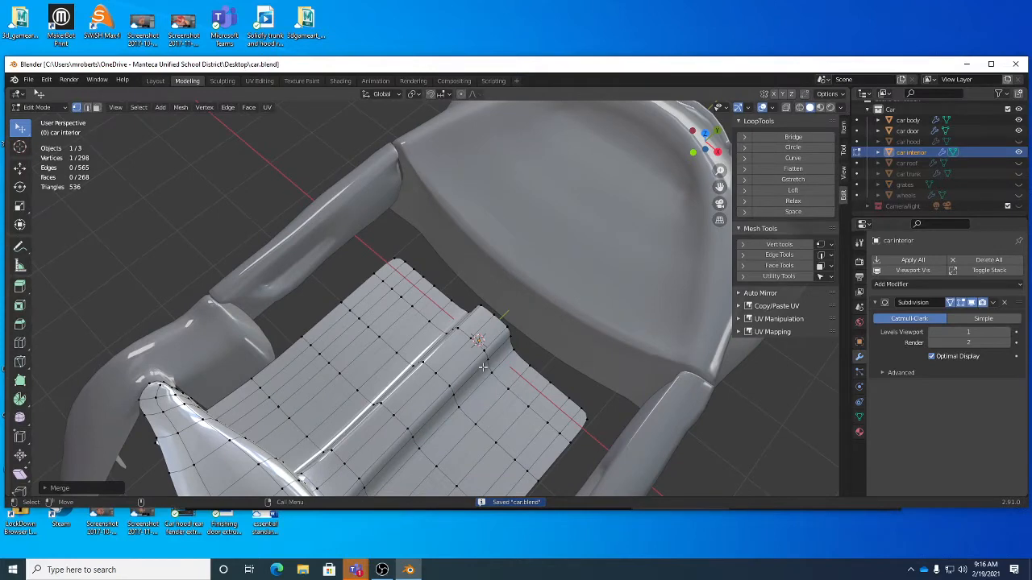
Extrude the four open outer edges of the driver-side floor towards the door
{"action": "key", "text": "2"}
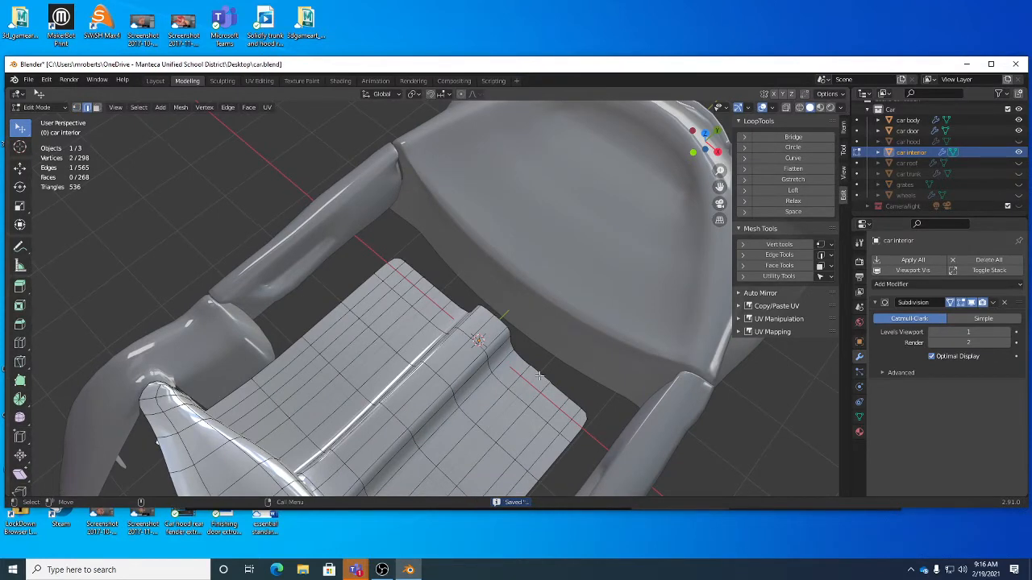
{"action": "left_click", "coordinate": [540, 375], "text": "alt"}
{"action": "middle_click_drag", "start_coordinate": [596, 414], "coordinate": [535, 340]}
{"action": "left_click_drag", "start_coordinate": [535, 340], "coordinate": [591, 325], "text": "alt"}
{"action": "key", "text": "w"}
{"action": "middle_click_drag", "start_coordinate": [592, 325], "coordinate": [524, 296]}
{"action": "left_click", "coordinate": [495, 236]}
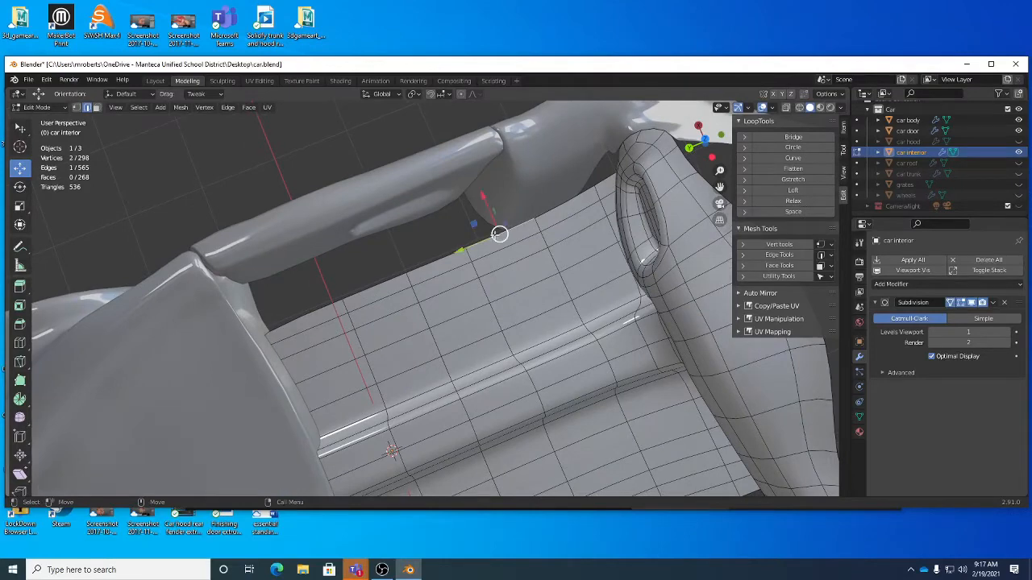
{"action": "left_click", "coordinate": [332, 307], "text": "shift"}
{"action": "left_click", "coordinate": [487, 302], "text": "ctrl"}
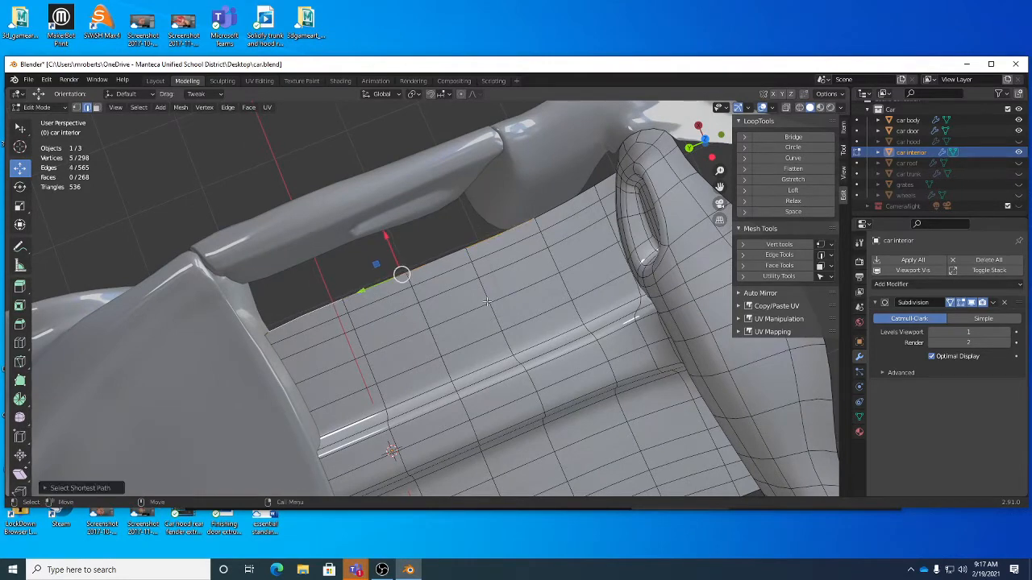
{"action": "left_click", "coordinate": [138, 107]}
{"action": "key", "text": "shift+space"}
{"action": "key", "text": "e"}
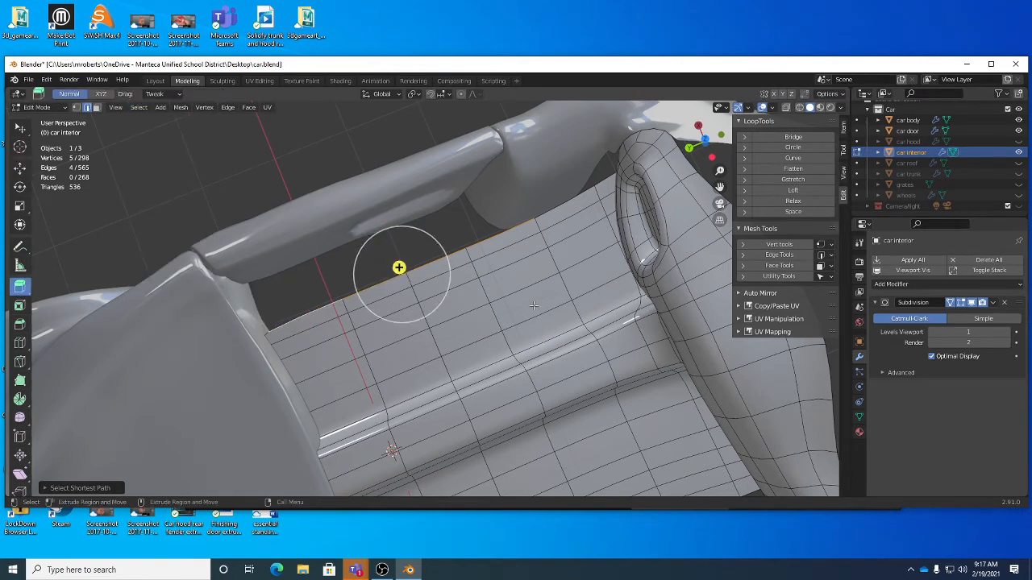
{"action": "left_click_drag", "start_coordinate": [399, 267], "coordinate": [390, 236]}
{"action": "middle_click_drag", "start_coordinate": [532, 305], "coordinate": [516, 297]}
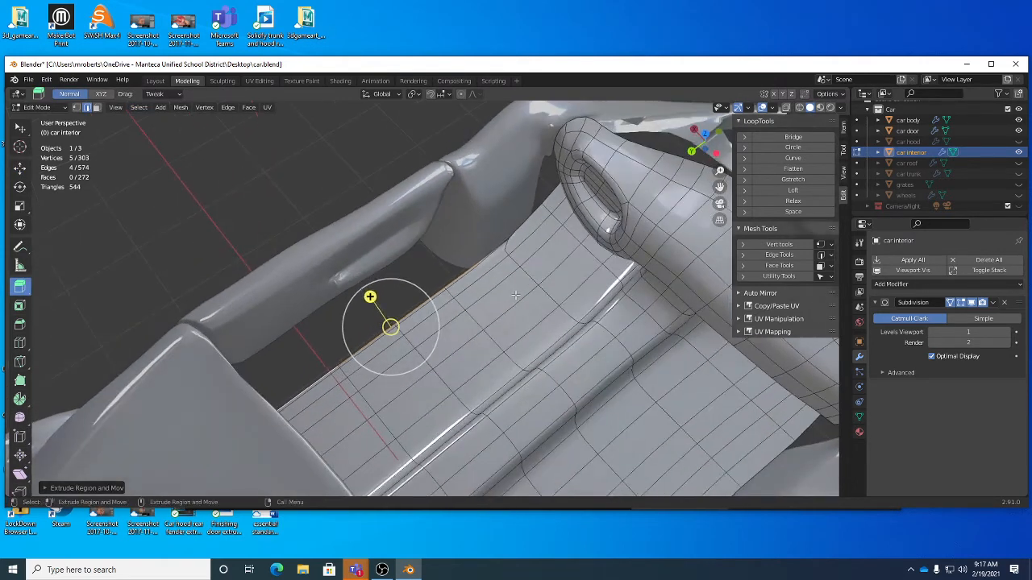
Move the extruded driver-side floor edges further outwards to the door
{"action": "key", "text": "shift+space"}
{"action": "key", "text": "g"}
{"action": "left_click_drag", "start_coordinate": [368, 297], "coordinate": [321, 265]}
{"action": "middle_click_drag", "start_coordinate": [554, 321], "coordinate": [484, 271]}
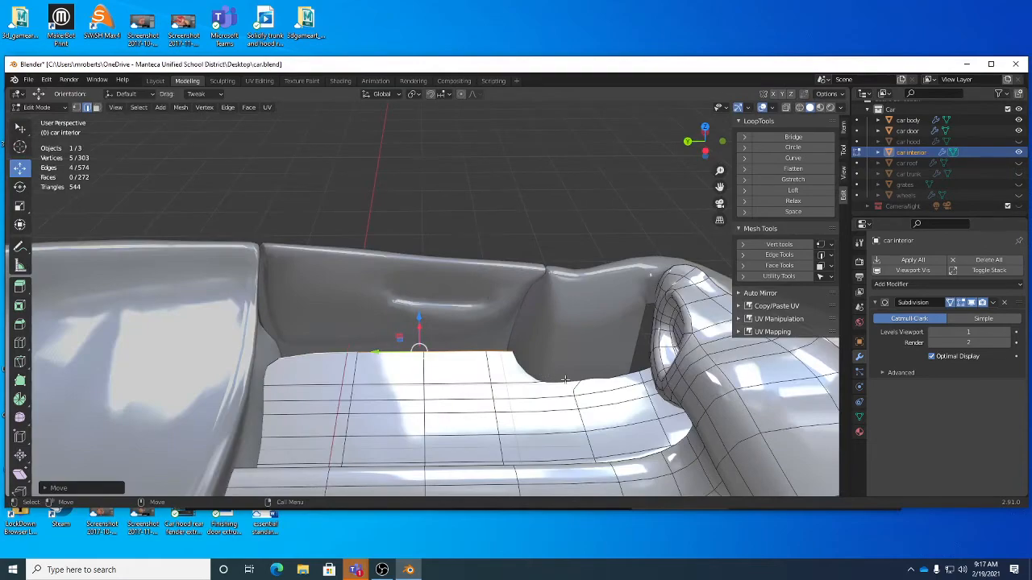
Extrude the four open outer edges of the passenger-side floor and move them outwards to the door
{"action": "middle_click_drag", "start_coordinate": [564, 380], "coordinate": [341, 267]}
{"action": "left_click", "coordinate": [341, 268]}
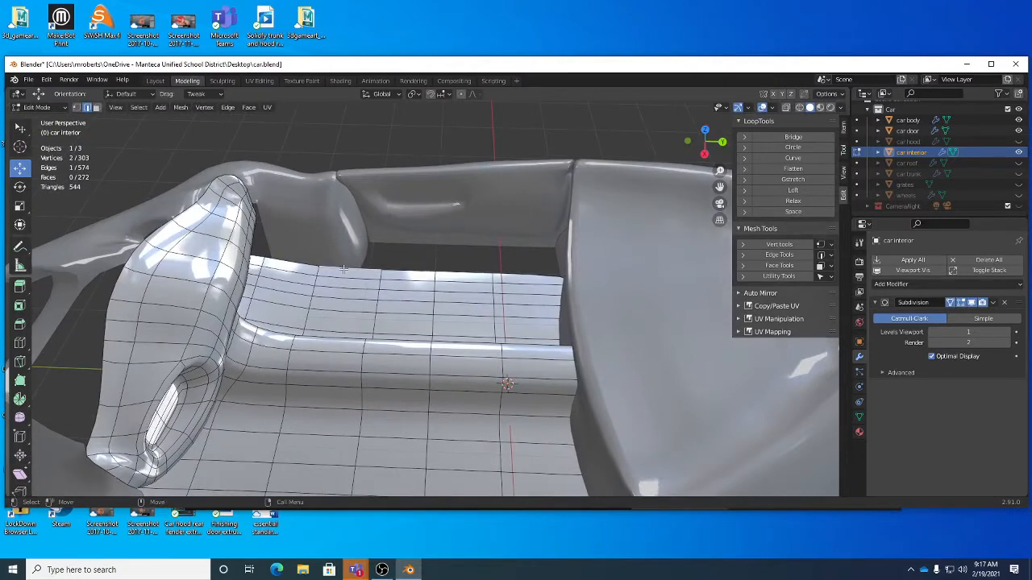
{"action": "left_click", "coordinate": [545, 277], "text": "shift"}
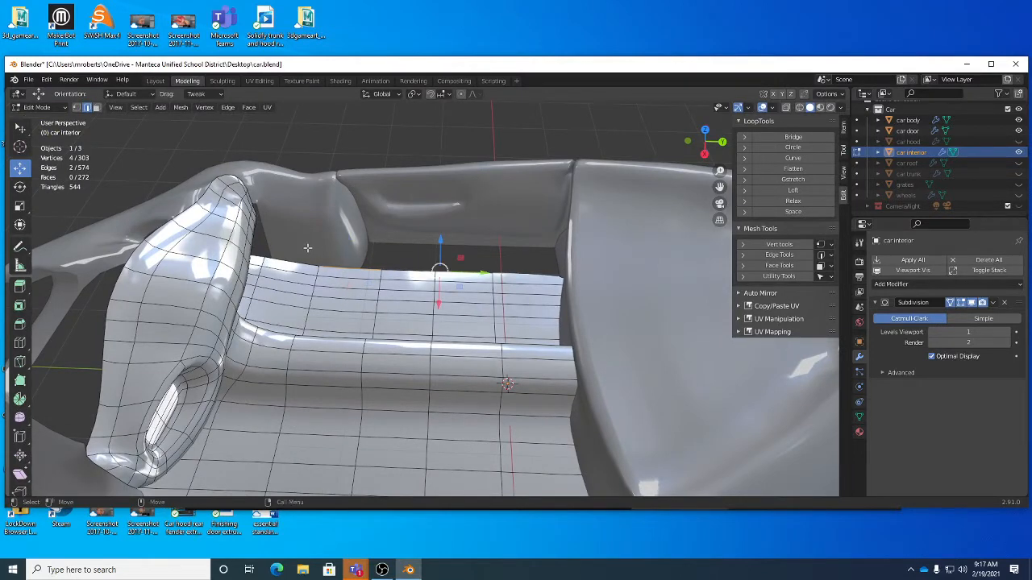
{"action": "left_click", "coordinate": [344, 264], "text": "ctrl"}
{"action": "middle_click_drag", "start_coordinate": [346, 265], "coordinate": [451, 288]}
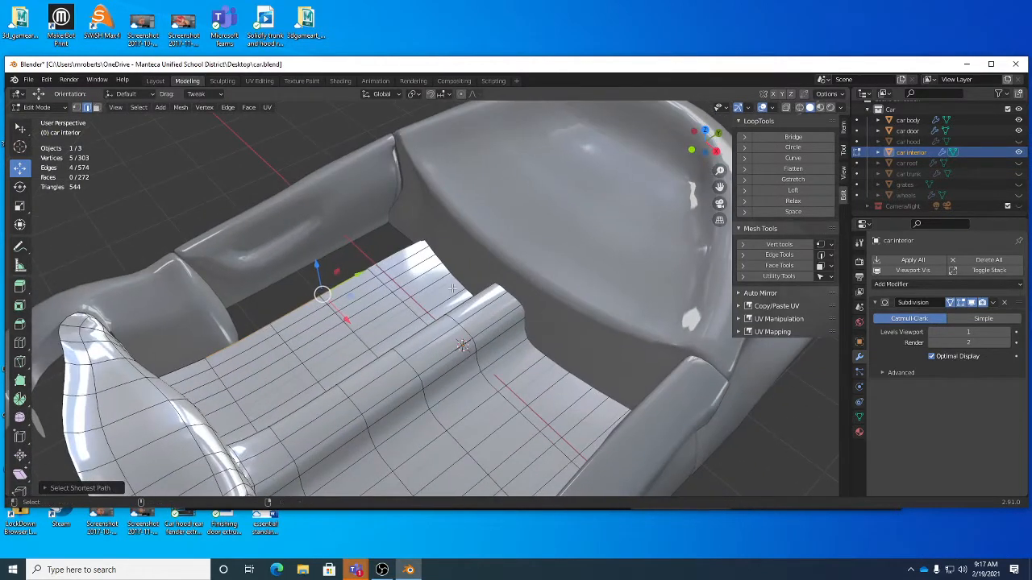
{"action": "key", "text": "ctrl+e"}
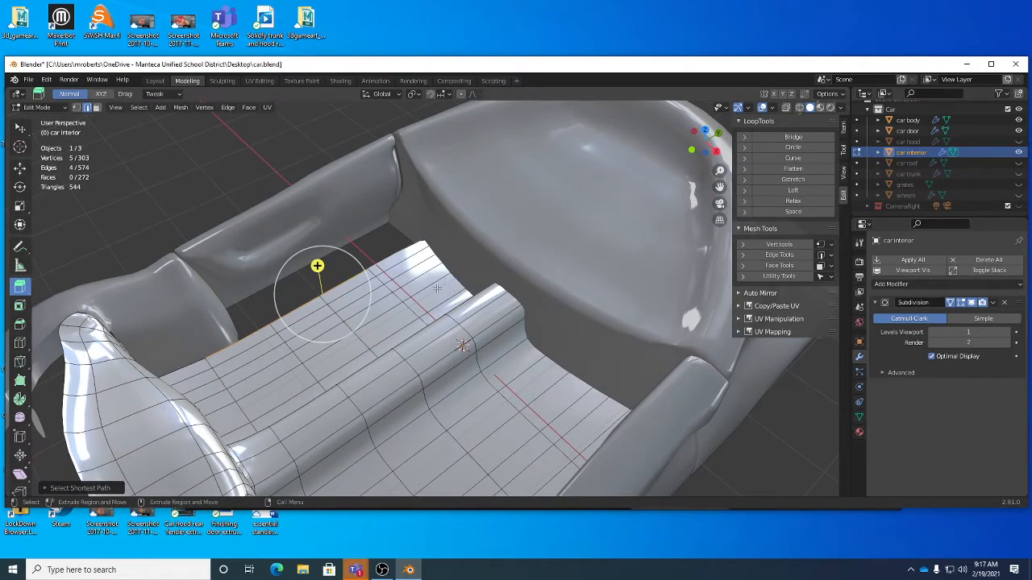
{"action": "middle_click", "coordinate": [437, 289]}
{"action": "key", "text": "w"}
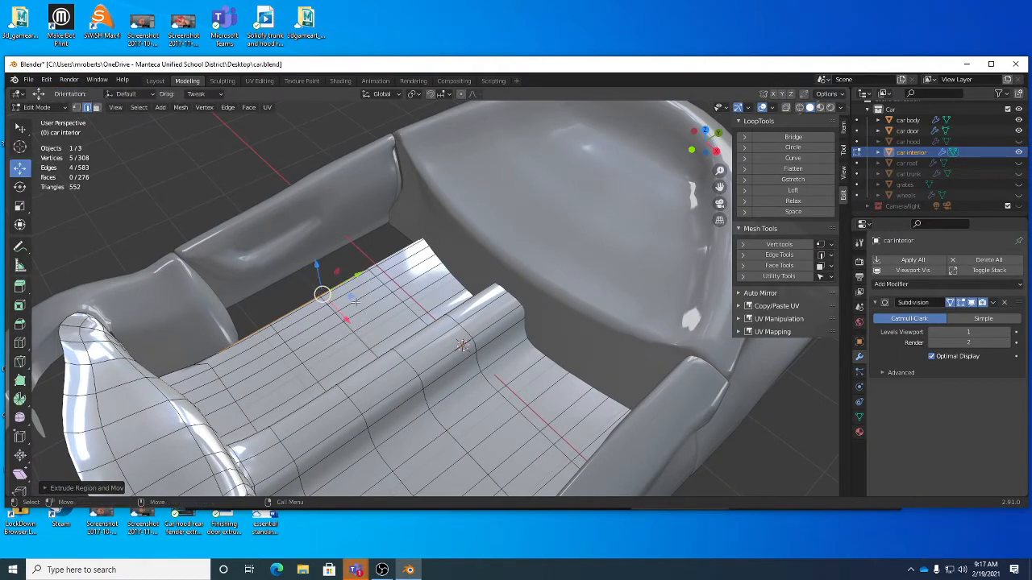
{"action": "left_click_drag", "start_coordinate": [354, 301], "coordinate": [315, 295]}
{"action": "middle_click_drag", "start_coordinate": [315, 295], "coordinate": [432, 248]}
{"action": "left_click", "coordinate": [432, 248]}
Save the file and inspect the extended floor and dashboard from several angles
{"action": "middle_click_drag", "start_coordinate": [415, 382], "coordinate": [426, 323], "text": "shift"}
{"action": "middle_click_drag", "start_coordinate": [425, 323], "coordinate": [460, 352]}
{"action": "key", "text": "ctrl+s"}
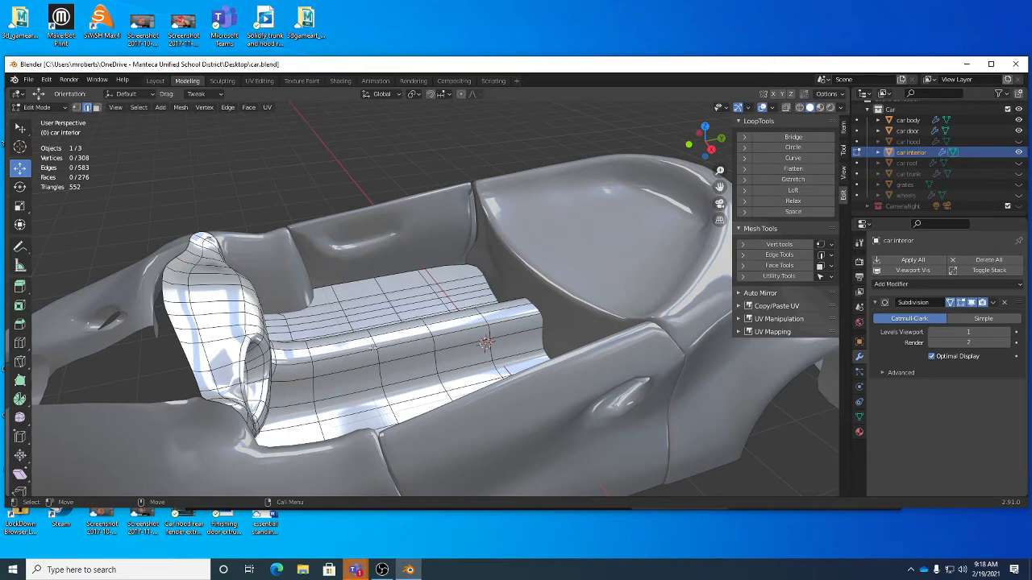
{"action": "middle_click_drag", "start_coordinate": [432, 346], "coordinate": [368, 306]}
{"action": "middle_click_drag", "start_coordinate": [408, 390], "coordinate": [258, 307]}
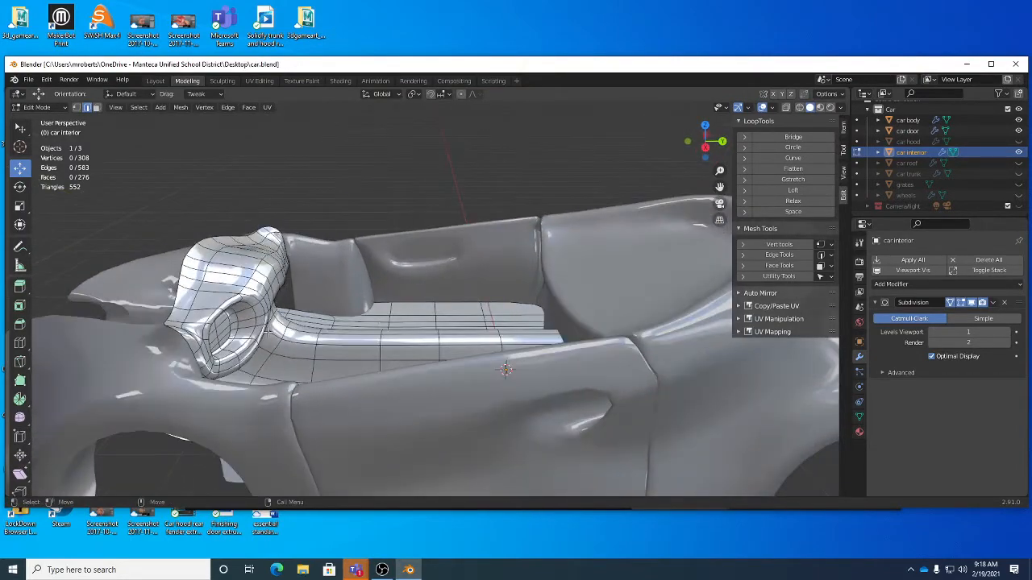
{"action": "middle_click_drag", "start_coordinate": [306, 347], "coordinate": [417, 412]}
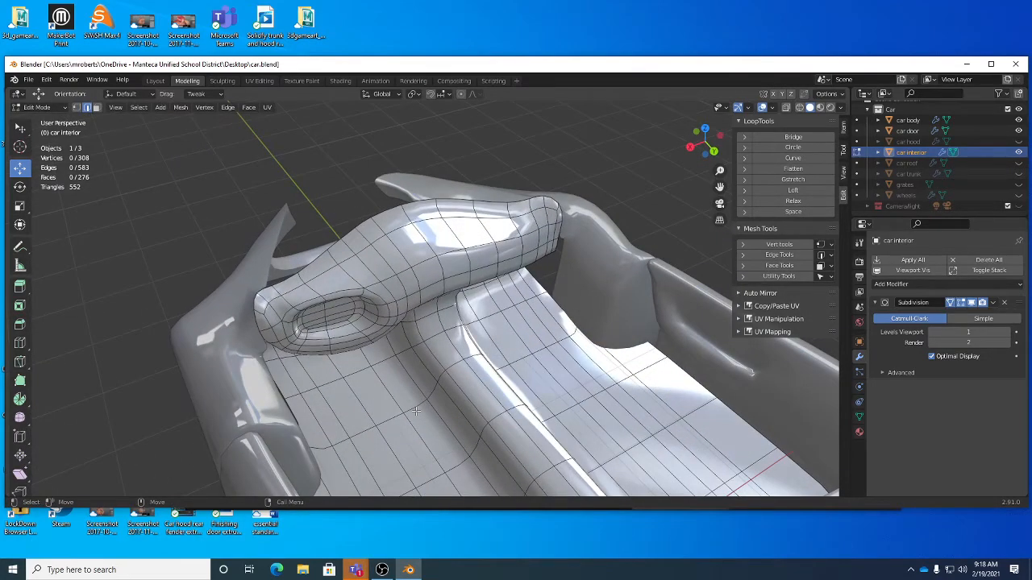
{"action": "key", "text": "ctrl+s"}
{"action": "middle_click_drag", "start_coordinate": [416, 411], "coordinate": [402, 370]}
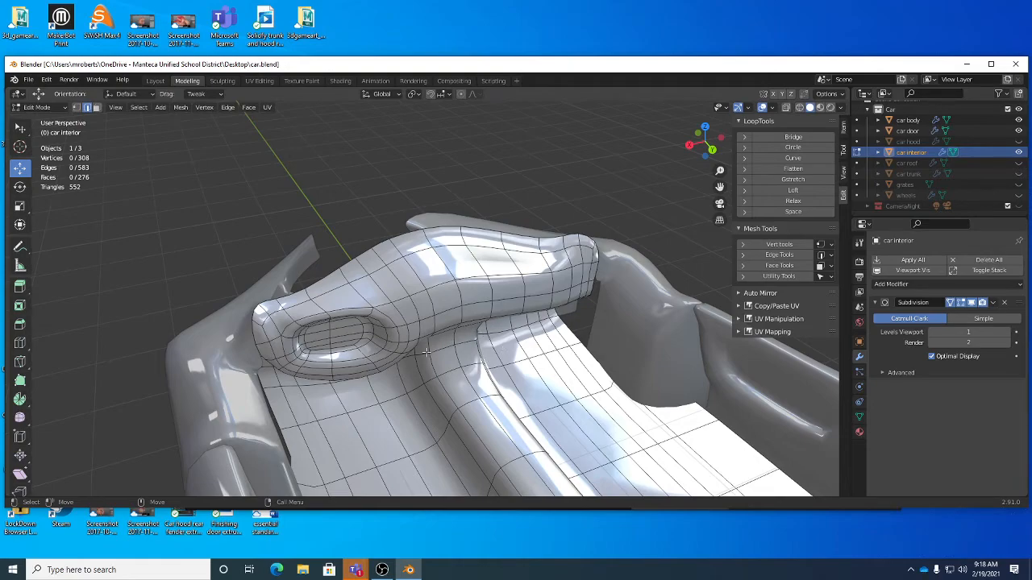
{"action": "mouse_move", "coordinate": [427, 353]}
{"action": "middle_mouse_down"}
{"action": "mouse_move", "coordinate": [538, 367]}
{"action": "mouse_move", "coordinate": [412, 363]}
{"action": "middle_mouse_up"}
{"action": "key", "text": "Tab"}
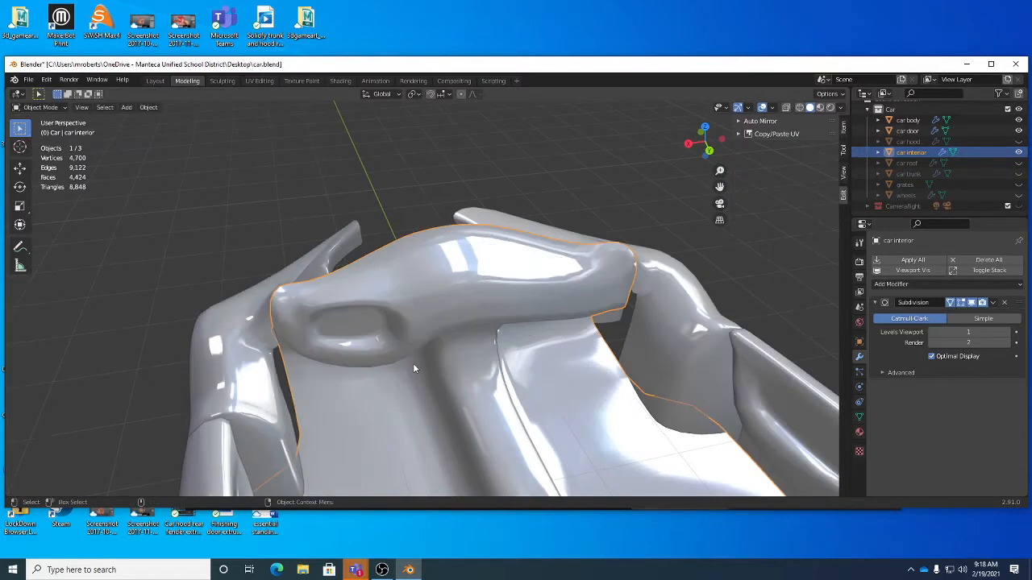
{"action": "left_click", "coordinate": [127, 107]}
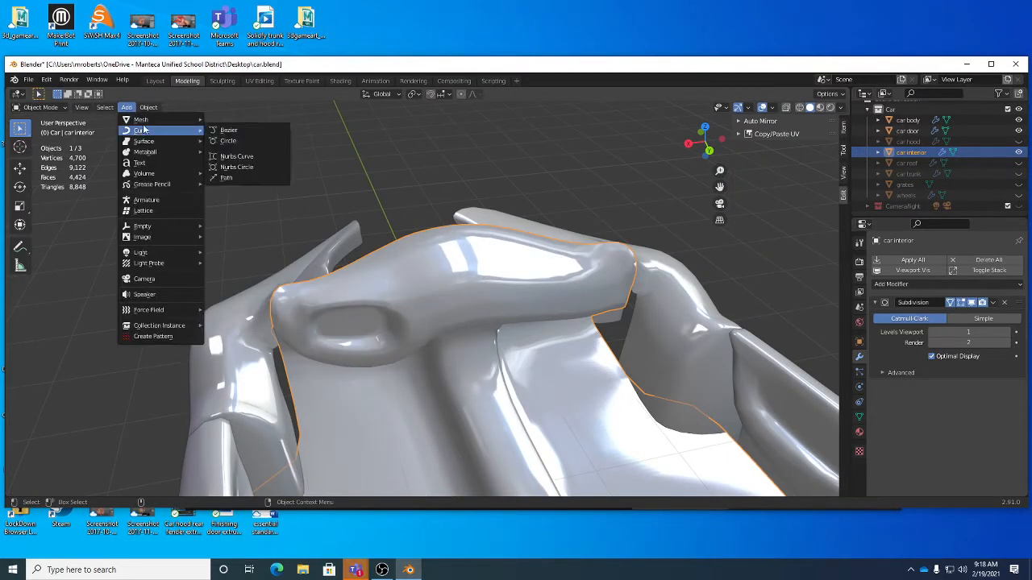
{"action": "mouse_move", "coordinate": [141, 119]}
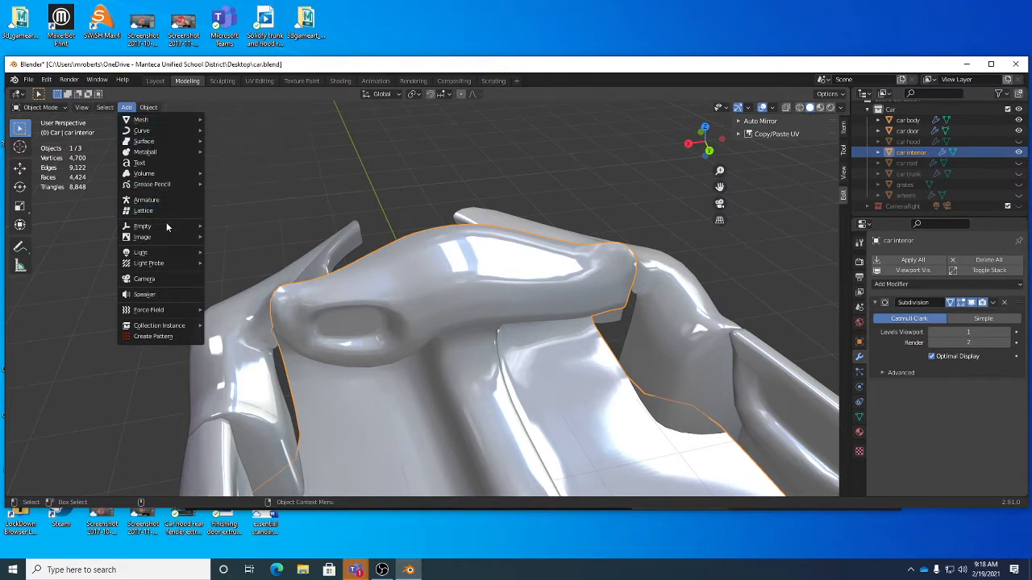
{"action": "mouse_move", "coordinate": [166, 237]}
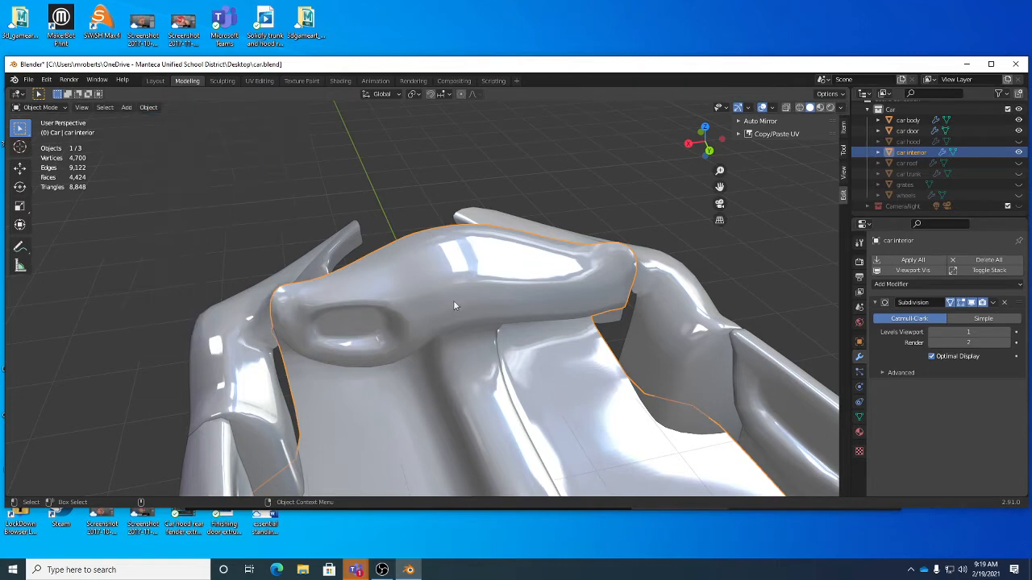
{"action": "key", "text": "Tab"}
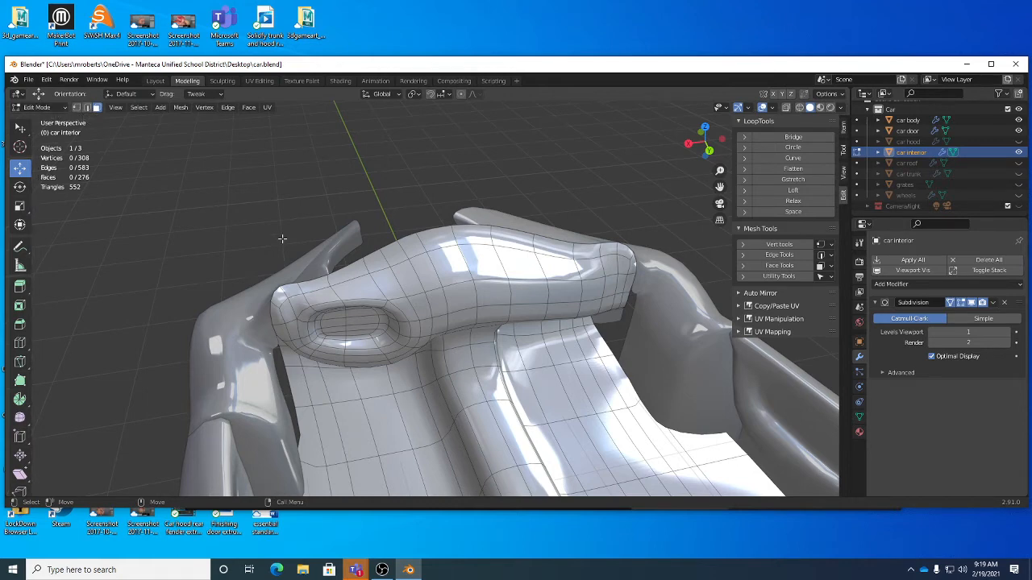
Add a torus to the car interior mesh and open its creation settings
{"action": "left_click", "coordinate": [161, 107]}
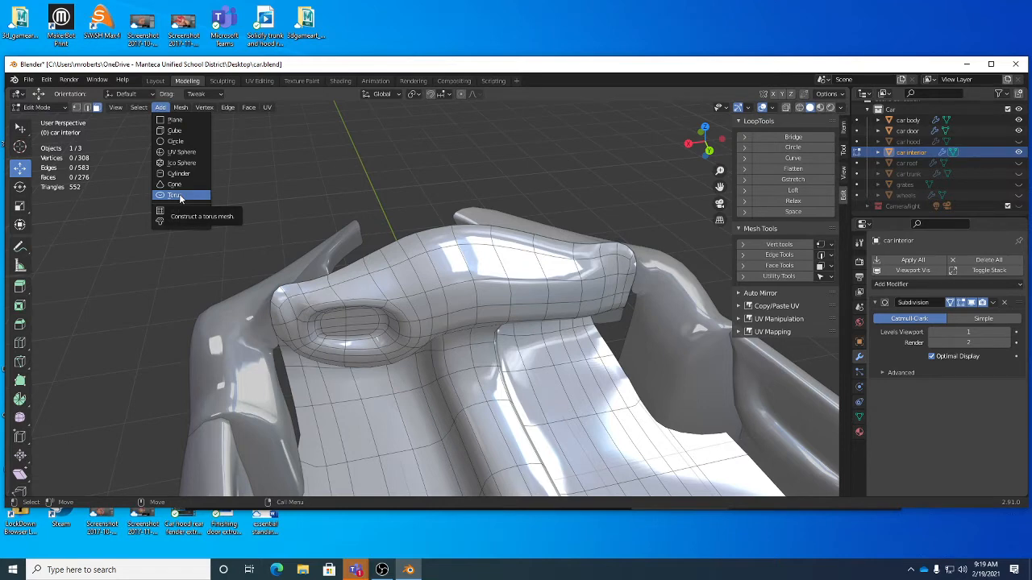
{"action": "left_click", "coordinate": [175, 195]}
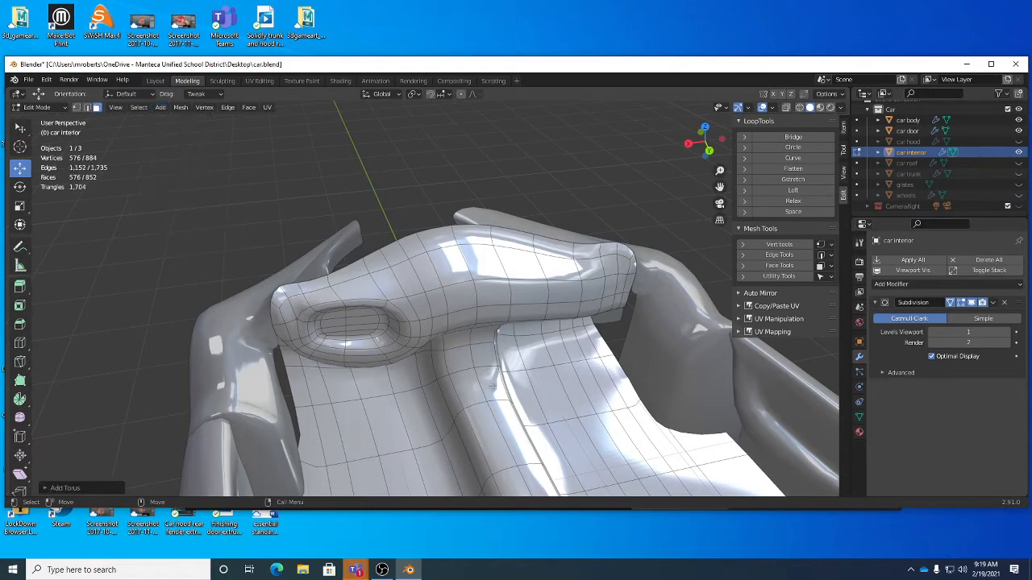
{"action": "middle_click_drag", "start_coordinate": [492, 387], "coordinate": [475, 359]}
{"action": "left_click", "coordinate": [83, 487]}
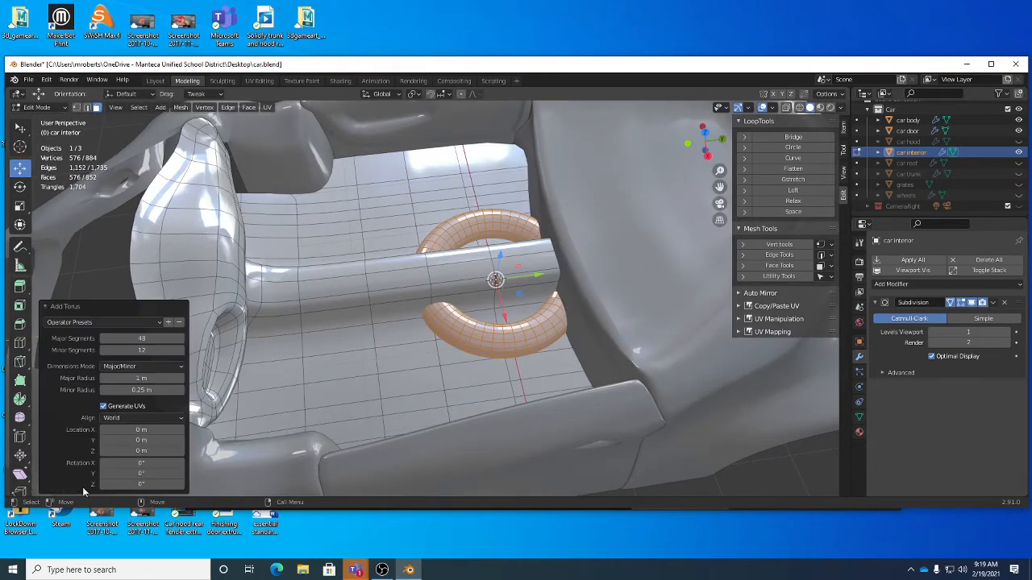
{"action": "left_click", "coordinate": [71, 307]}
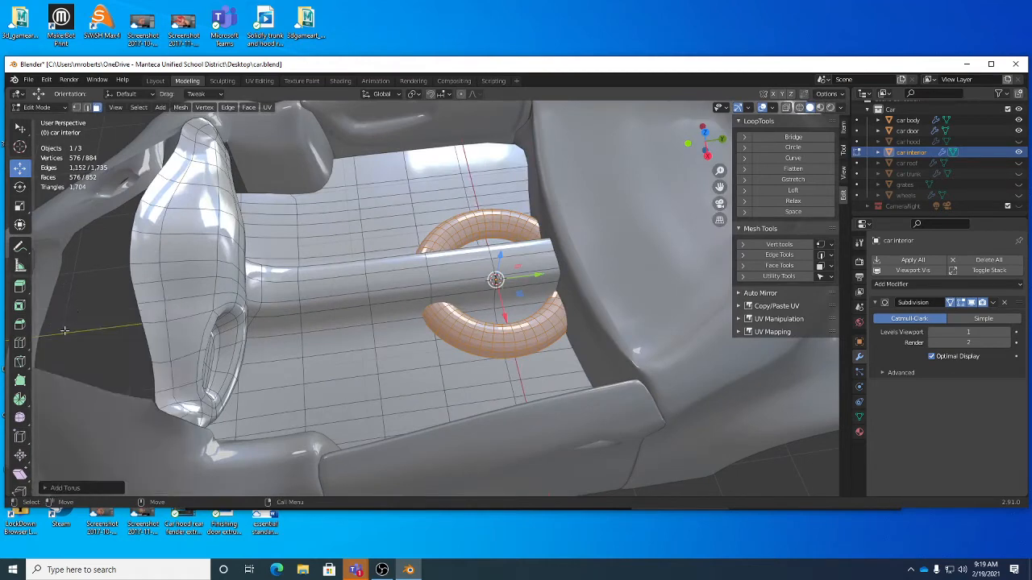
{"action": "left_click", "coordinate": [85, 489]}
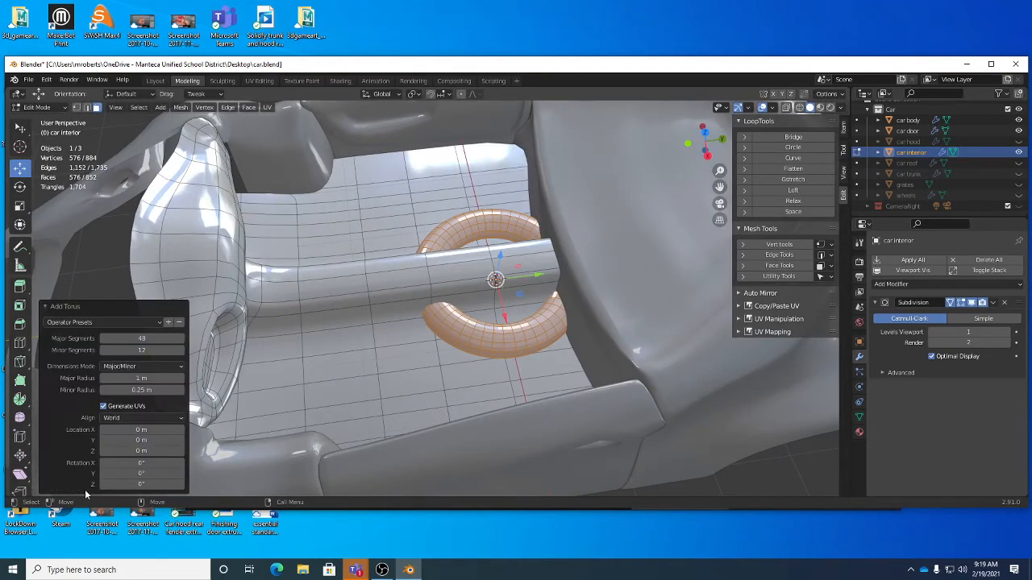
{"action": "left_click", "coordinate": [844, 131]}
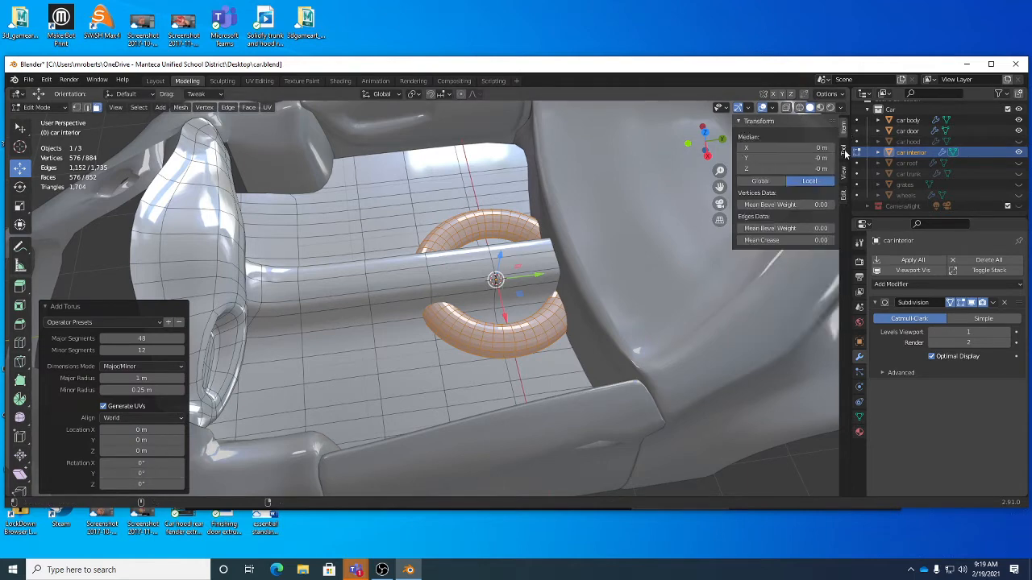
{"action": "left_click", "coordinate": [844, 154]}
{"action": "left_click", "coordinate": [844, 173]}
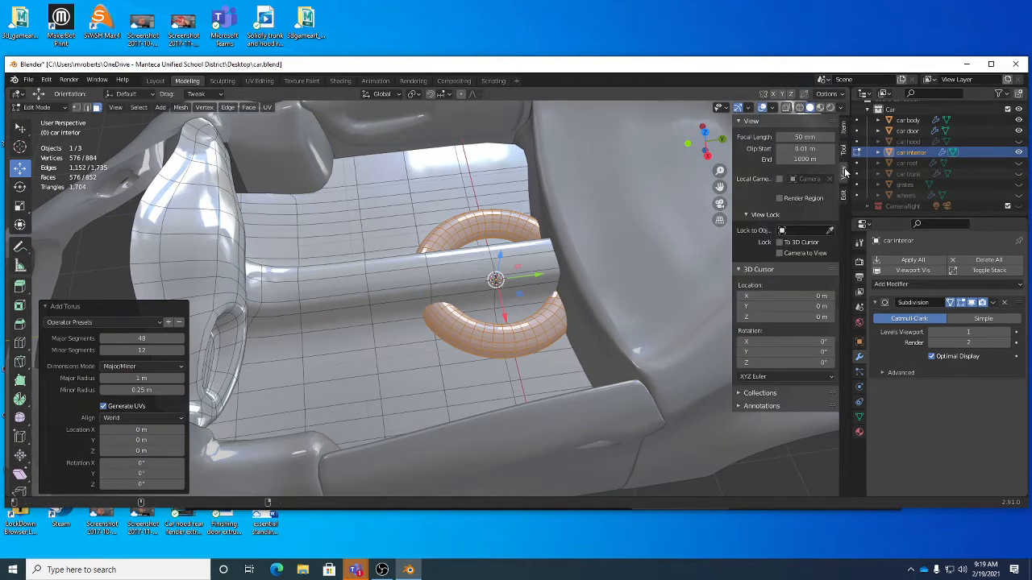
{"action": "left_click", "coordinate": [843, 195]}
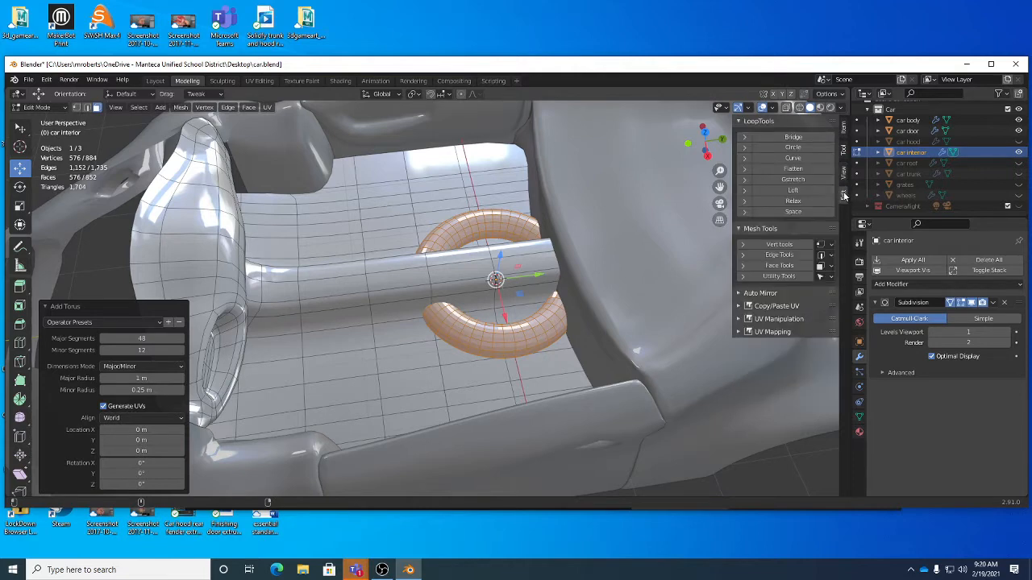
{"action": "left_click", "coordinate": [844, 174]}
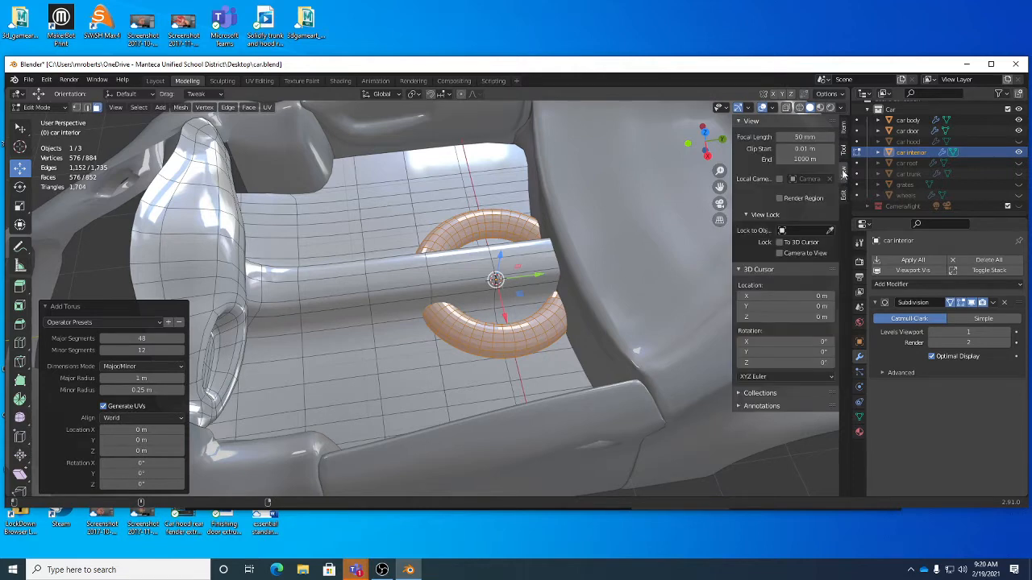
{"action": "left_click", "coordinate": [842, 130]}
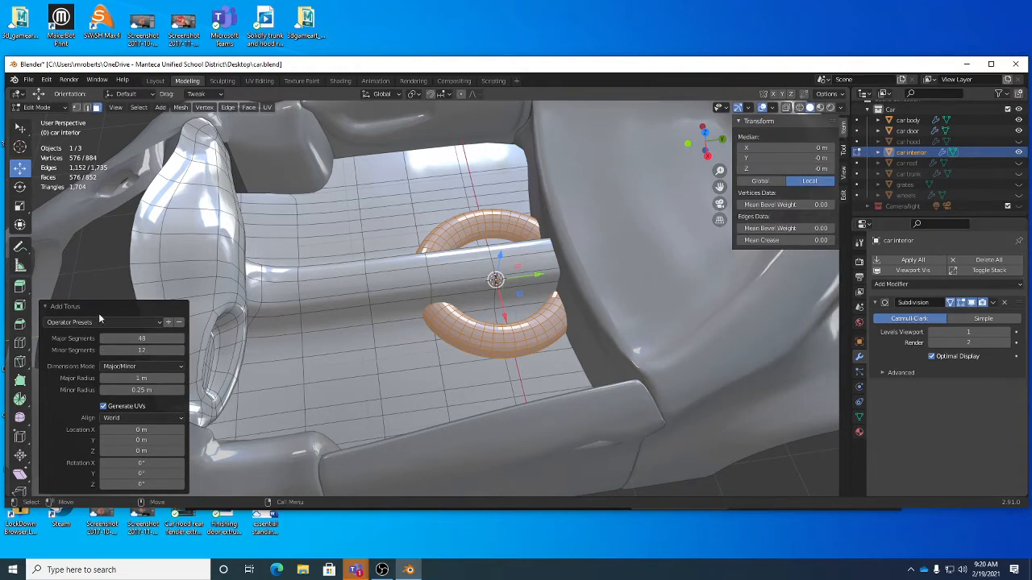
{"action": "left_click", "coordinate": [844, 193]}
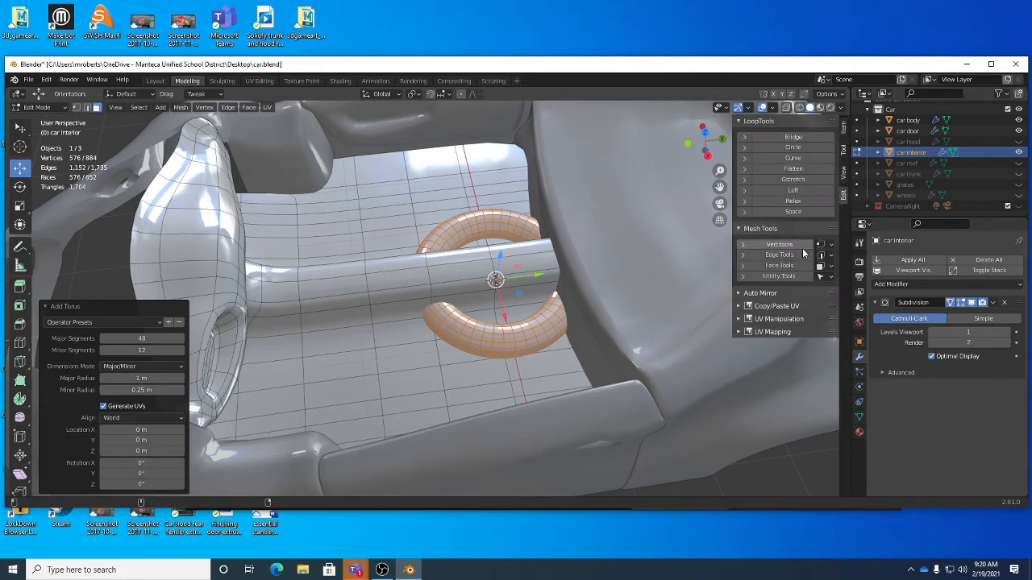
{"action": "left_click", "coordinate": [74, 310]}
{"action": "left_click", "coordinate": [79, 487]}
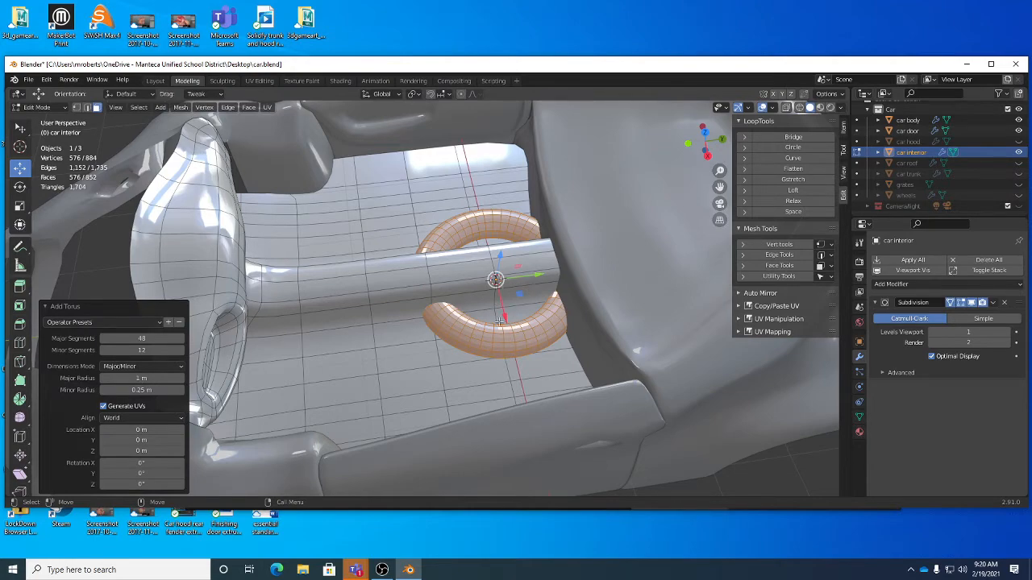
Set the torus to 12 major segments and 8 minor segments, with a 0.9 m major radius and 0.14 m minor radius
{"action": "middle_click_drag", "start_coordinate": [465, 334], "coordinate": [494, 323]}
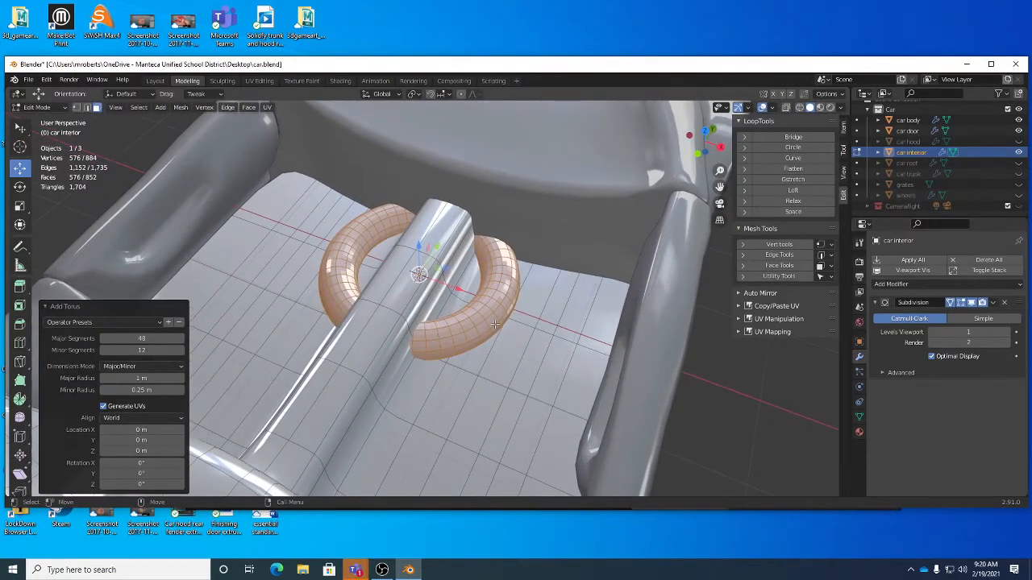
{"action": "left_click", "coordinate": [146, 338]}
{"action": "key", "text": "Tab"}
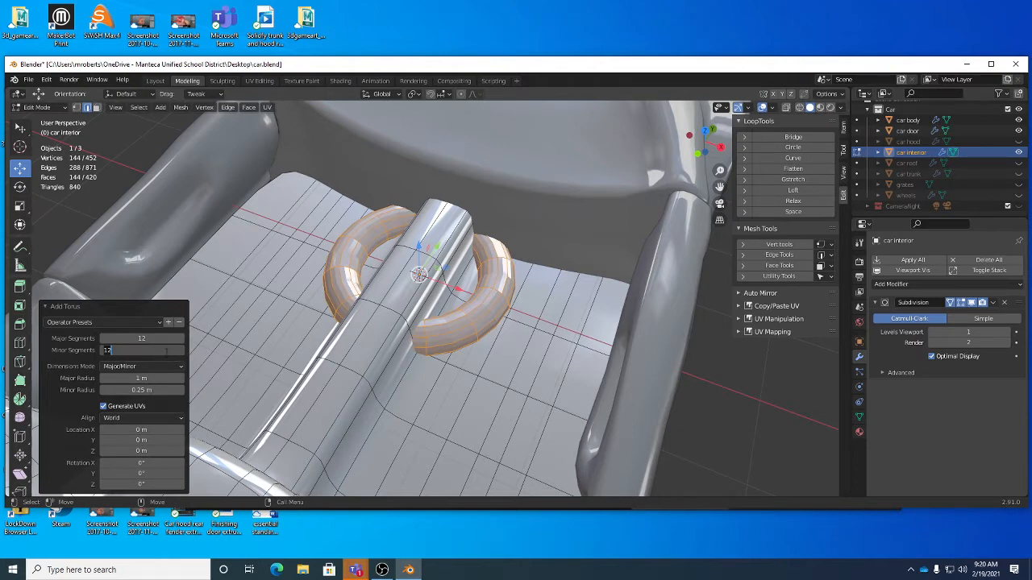
{"action": "key", "text": "Return"}
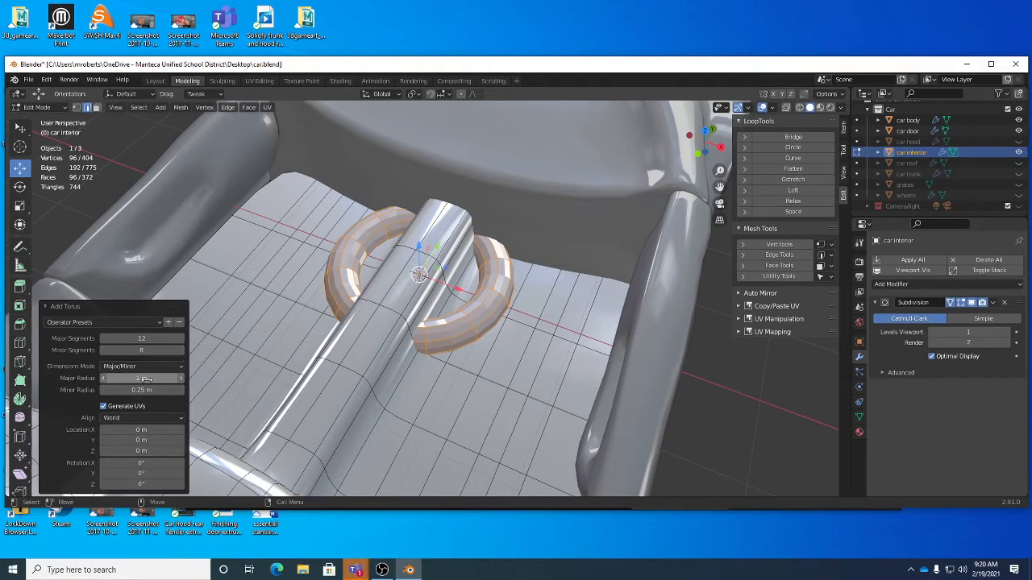
{"action": "mouse_move", "coordinate": [144, 379]}
{"action": "left_mouse_down"}
{"action": "mouse_move", "coordinate": [164, 381]}
{"action": "mouse_move", "coordinate": [148, 378]}
{"action": "mouse_move", "coordinate": [150, 391]}
{"action": "mouse_move", "coordinate": [142, 390]}
{"action": "left_mouse_up"}
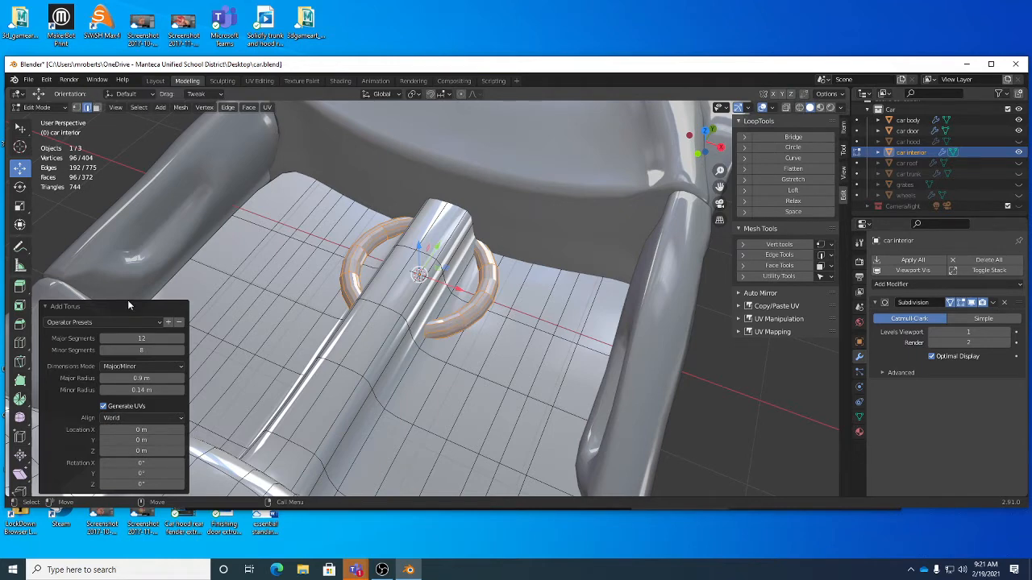
{"action": "left_click", "coordinate": [76, 307]}
Move the torus off the centre tunnel to the driver's side and raise it towards the dashboard
{"action": "middle_click_drag", "start_coordinate": [363, 282], "coordinate": [462, 296]}
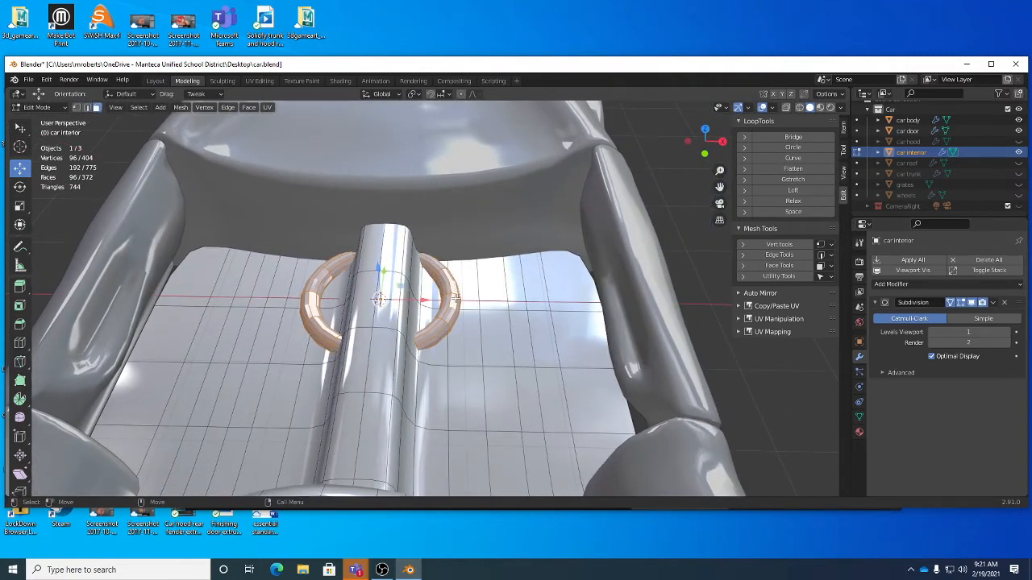
{"action": "key", "text": "g"}
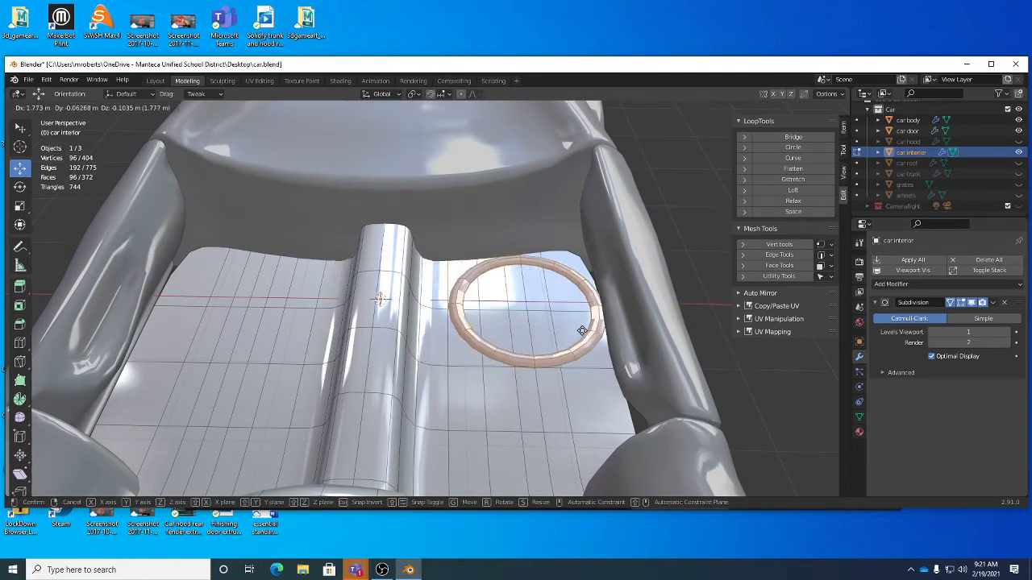
{"action": "left_click", "coordinate": [583, 329]}
{"action": "middle_click_drag", "start_coordinate": [583, 329], "coordinate": [228, 136]}
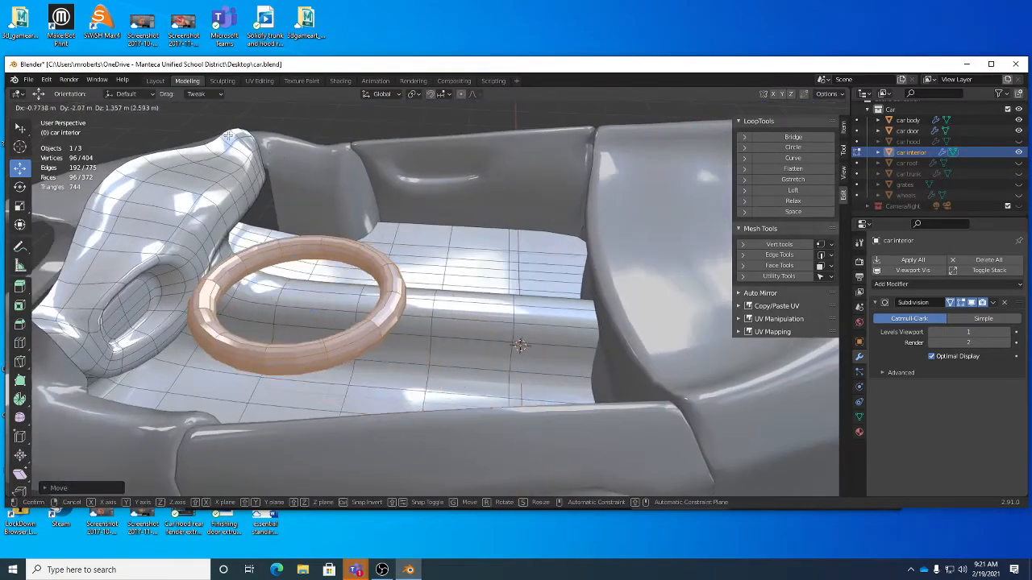
Rotate the torus upright to a steering wheel tilt and scale it down to fit the driver's side
{"action": "key", "text": "e"}
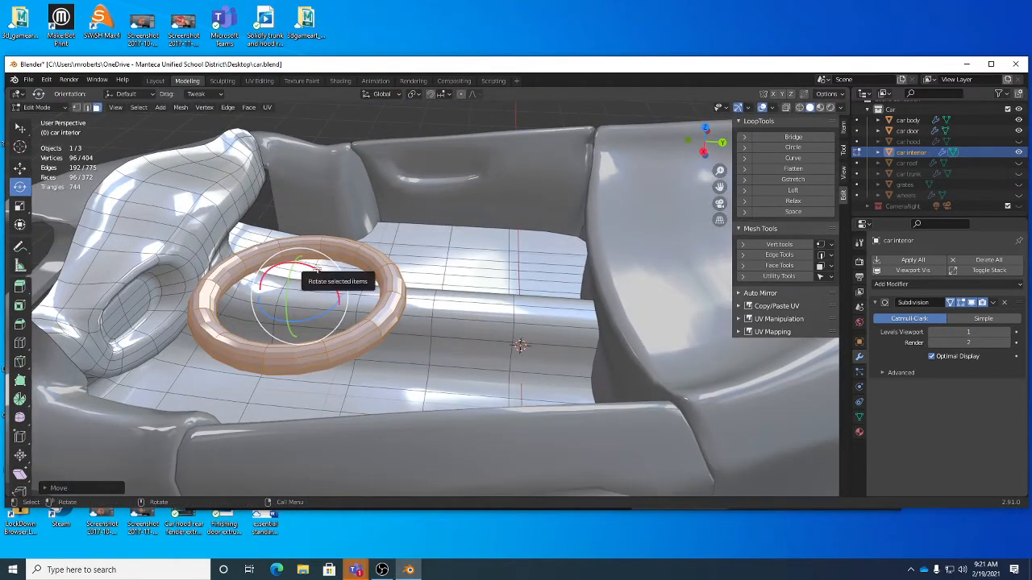
{"action": "mouse_move", "coordinate": [332, 282]}
{"action": "left_mouse_down"}
{"action": "mouse_move", "coordinate": [332, 302]}
{"action": "mouse_move", "coordinate": [323, 300]}
{"action": "left_mouse_up"}
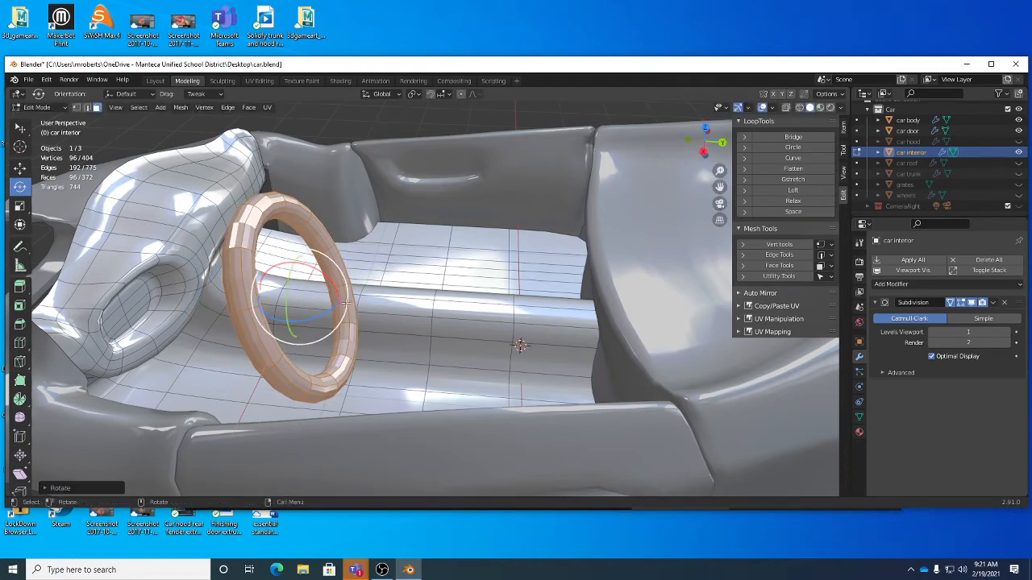
{"action": "middle_click_drag", "start_coordinate": [323, 300], "coordinate": [431, 310]}
{"action": "key", "text": "s"}
{"action": "left_click", "coordinate": [394, 291]}
{"action": "key", "text": "s"}
{"action": "left_click", "coordinate": [406, 274]}
Reposition the tilted ring in front of the oval instrument recess in the dashboard
{"action": "key", "text": "g"}
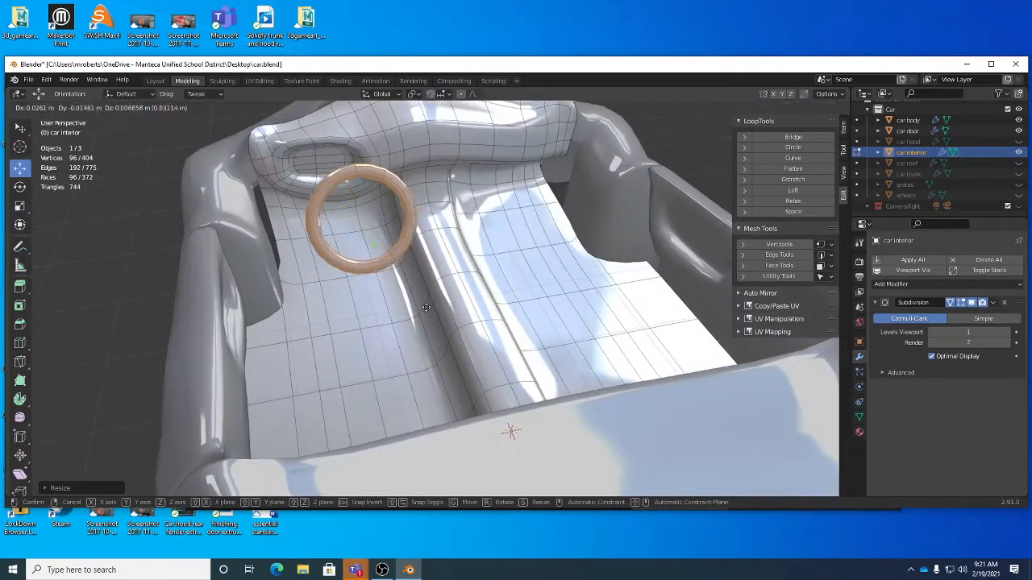
{"action": "left_click", "coordinate": [401, 281]}
{"action": "mouse_move", "coordinate": [375, 284]}
{"action": "middle_mouse_down"}
{"action": "mouse_move", "coordinate": [419, 252]}
{"action": "mouse_move", "coordinate": [389, 271]}
{"action": "middle_mouse_up"}
{"action": "key", "text": "g"}
{"action": "left_click", "coordinate": [383, 263]}
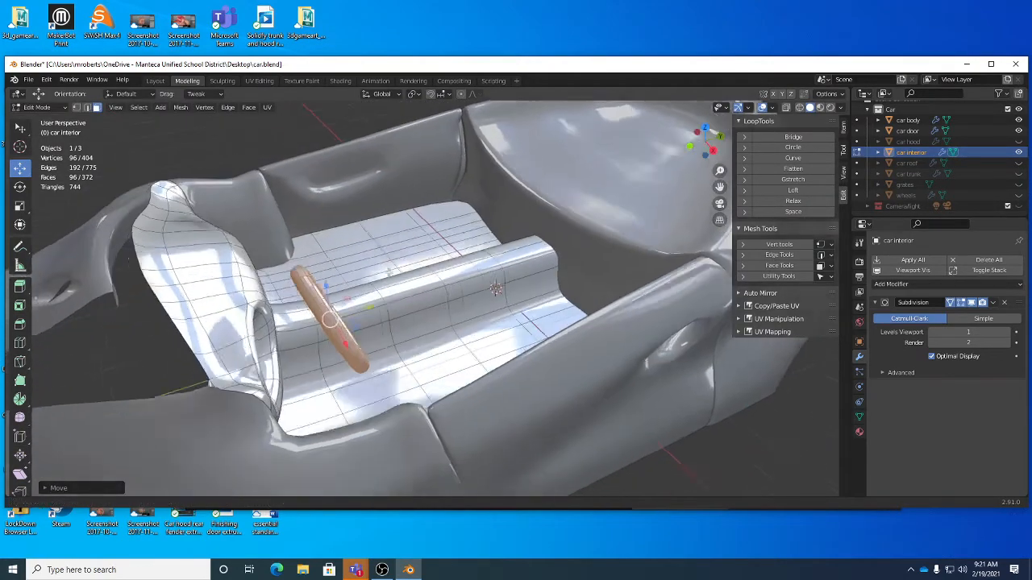
Apply smooth shading to the steering wheel ring's faces
{"action": "scroll", "coordinate": [388, 271], "scroll_direction": "up", "scroll_amount": 3}
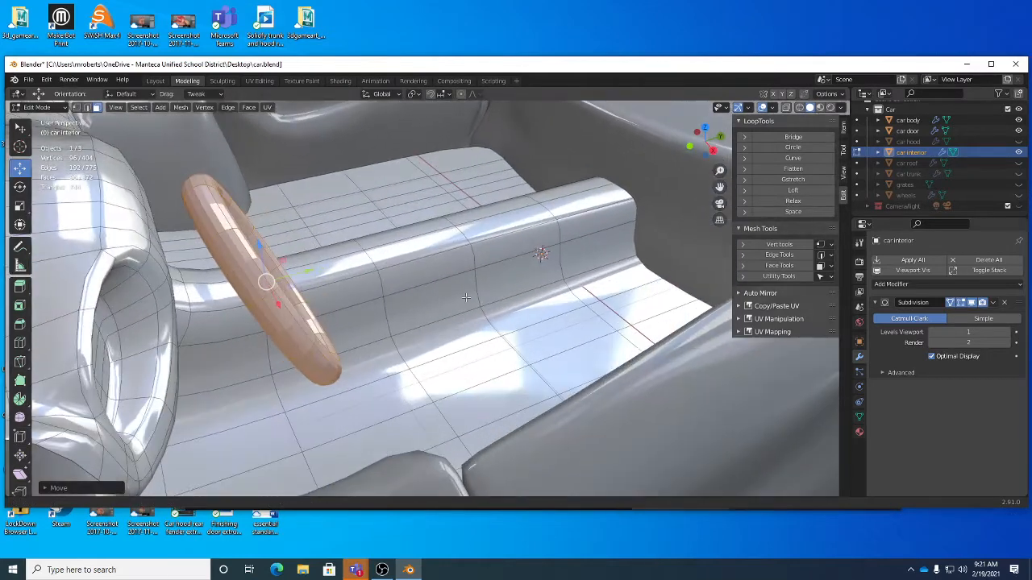
{"action": "right_click", "coordinate": [393, 216]}
{"action": "mouse_move", "coordinate": [393, 216]}
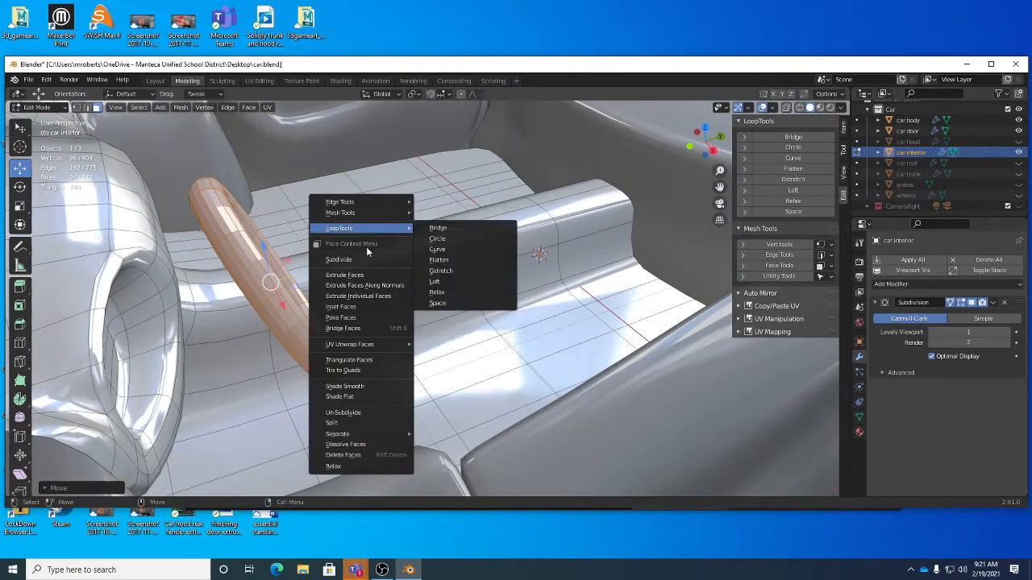
{"action": "left_click", "coordinate": [372, 386]}
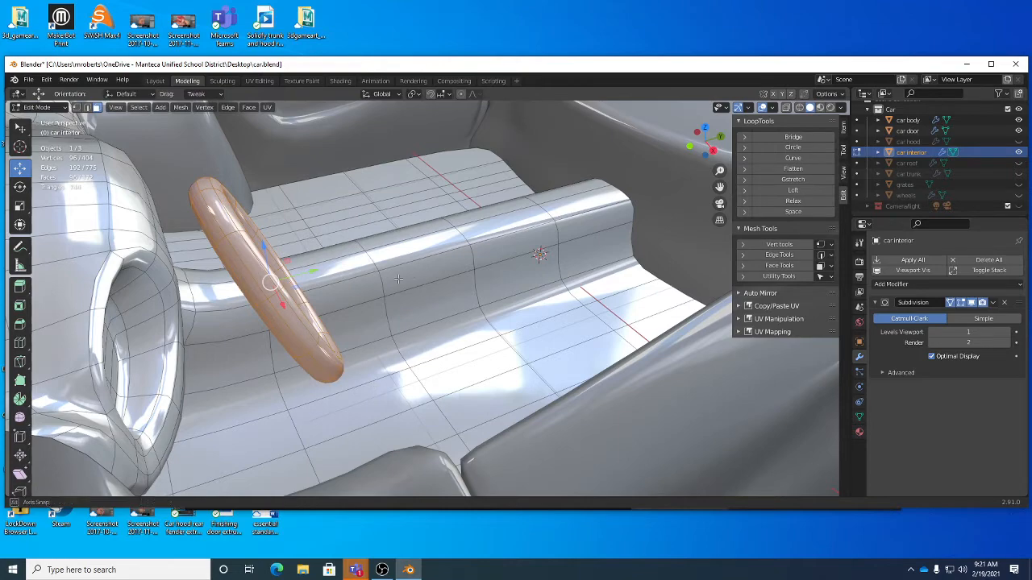
Try resizing the smoothed steering wheel ring in front of the dashboard
{"action": "middle_click_drag", "start_coordinate": [397, 278], "coordinate": [435, 325]}
{"action": "key", "text": "s"}
{"action": "left_click", "coordinate": [469, 282]}
{"action": "key", "text": "s"}
{"action": "left_click", "coordinate": [466, 296]}
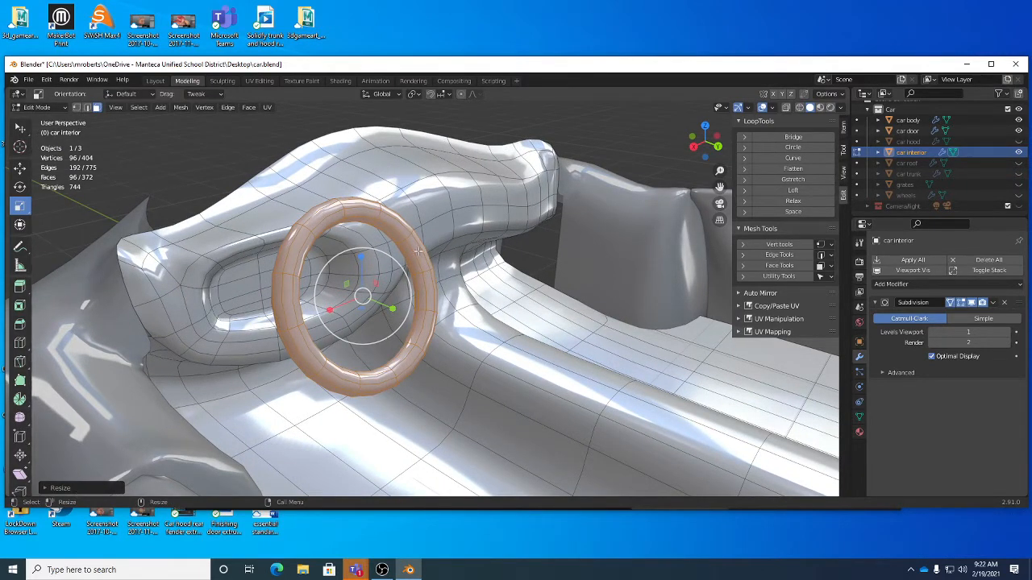
Try thickening the steering wheel ring with Shrink/Fatten, and undo it
{"action": "left_click", "coordinate": [22, 456]}
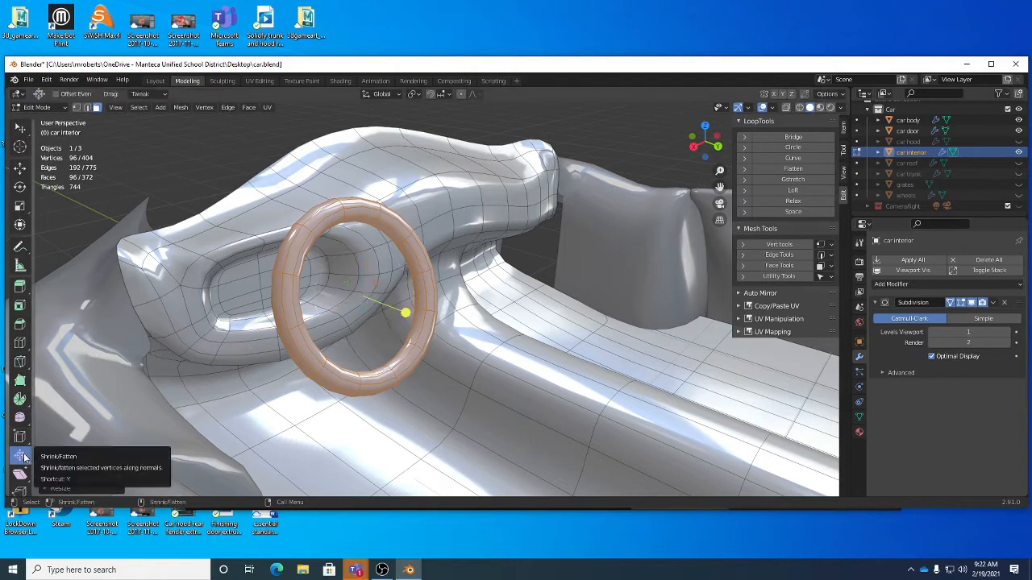
{"action": "mouse_move", "coordinate": [477, 360]}
{"action": "left_mouse_down"}
{"action": "mouse_move", "coordinate": [458, 361]}
{"action": "mouse_move", "coordinate": [477, 367]}
{"action": "mouse_move", "coordinate": [476, 350]}
{"action": "left_mouse_up"}
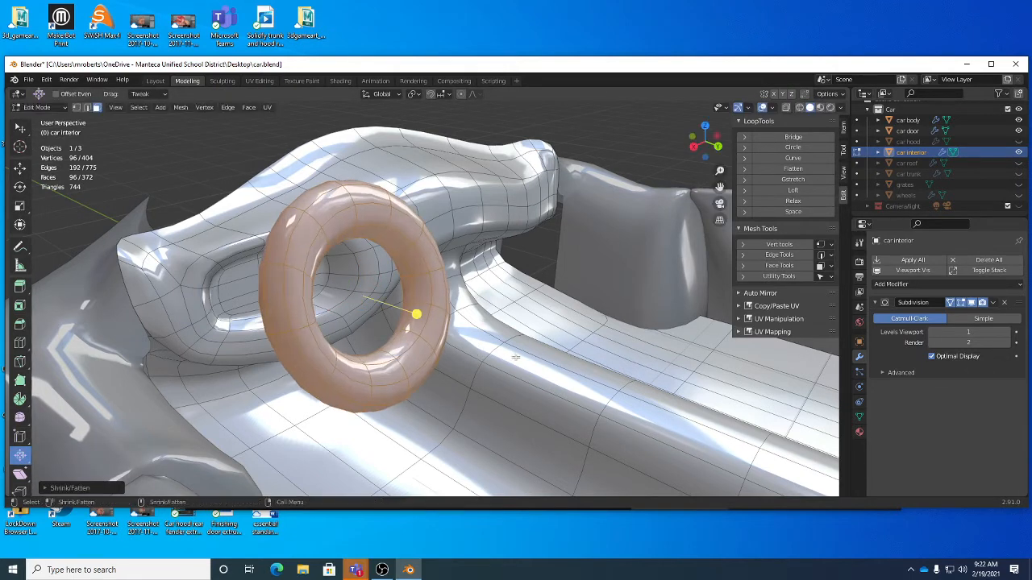
{"action": "middle_click_drag", "start_coordinate": [524, 364], "coordinate": [508, 387]}
{"action": "key", "text": "ctrl+z"}
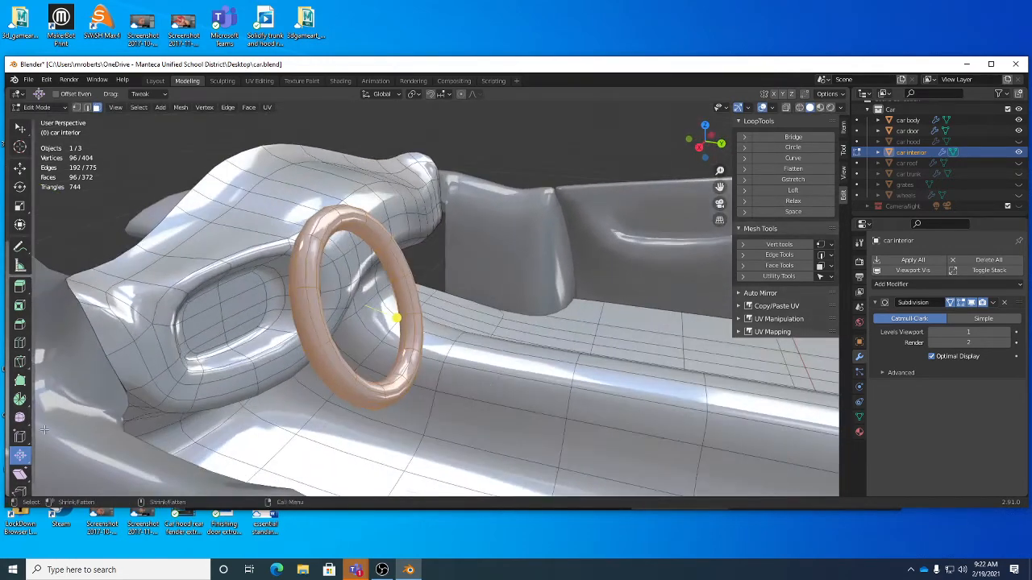
Try fine-tuning the ring's thickness with Shrink/Fatten, and undo back to the ring before its smoothing and resizing
{"action": "left_click", "coordinate": [14, 460]}
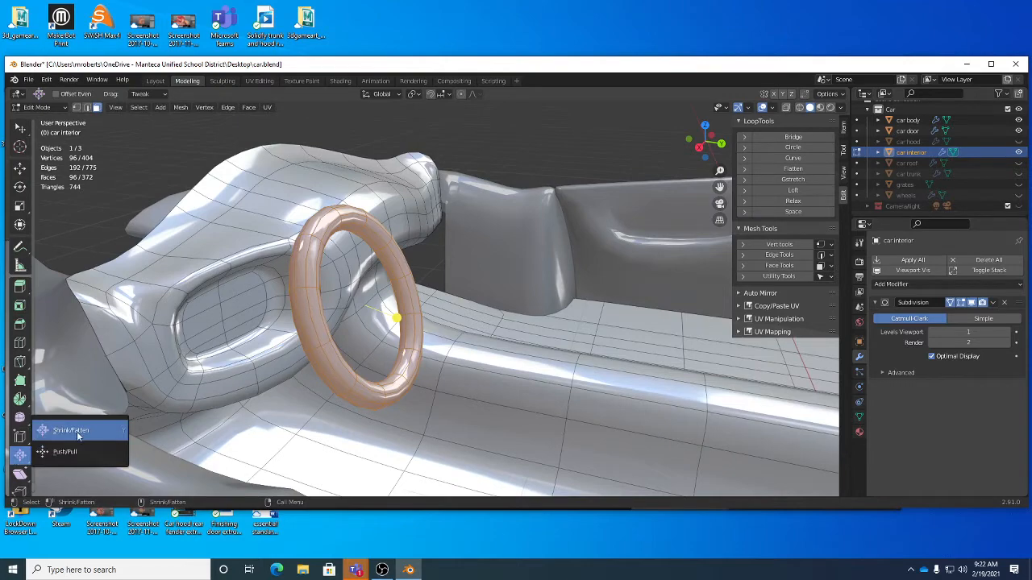
{"action": "left_click", "coordinate": [77, 431]}
{"action": "mouse_move", "coordinate": [539, 366]}
{"action": "left_mouse_down"}
{"action": "mouse_move", "coordinate": [527, 362]}
{"action": "mouse_move", "coordinate": [523, 373]}
{"action": "left_mouse_up"}
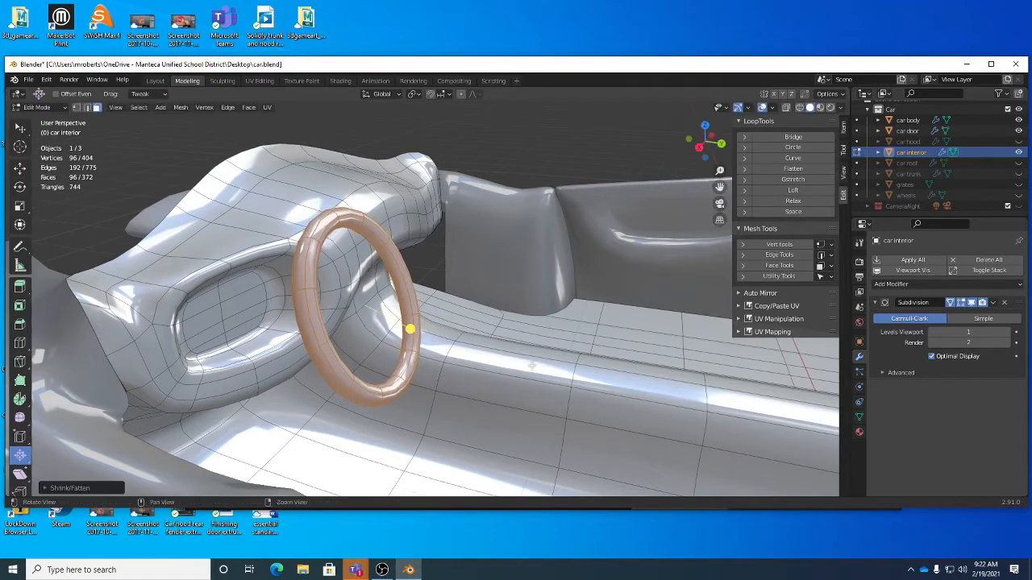
{"action": "middle_click_drag", "start_coordinate": [523, 373], "coordinate": [499, 368]}
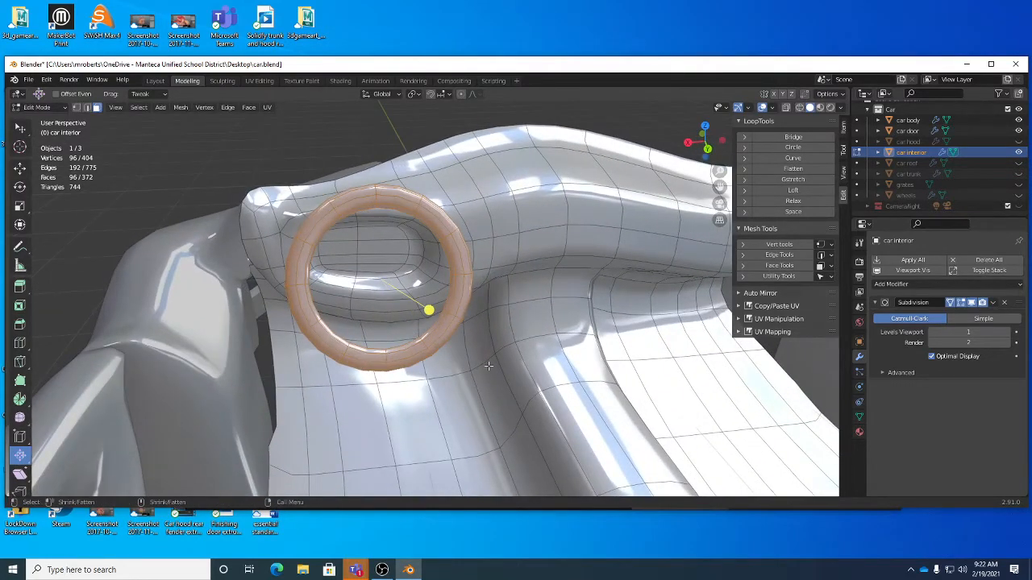
{"action": "mouse_move", "coordinate": [500, 368]}
{"action": "left_mouse_down"}
{"action": "mouse_move", "coordinate": [518, 362]}
{"action": "mouse_move", "coordinate": [516, 346]}
{"action": "mouse_move", "coordinate": [516, 361]}
{"action": "left_mouse_up"}
{"action": "mouse_move", "coordinate": [516, 361]}
{"action": "middle_mouse_down"}
{"action": "mouse_move", "coordinate": [556, 368]}
{"action": "mouse_move", "coordinate": [470, 386]}
{"action": "mouse_move", "coordinate": [544, 361]}
{"action": "mouse_move", "coordinate": [661, 440]}
{"action": "mouse_move", "coordinate": [475, 371]}
{"action": "mouse_move", "coordinate": [504, 346]}
{"action": "middle_mouse_up"}
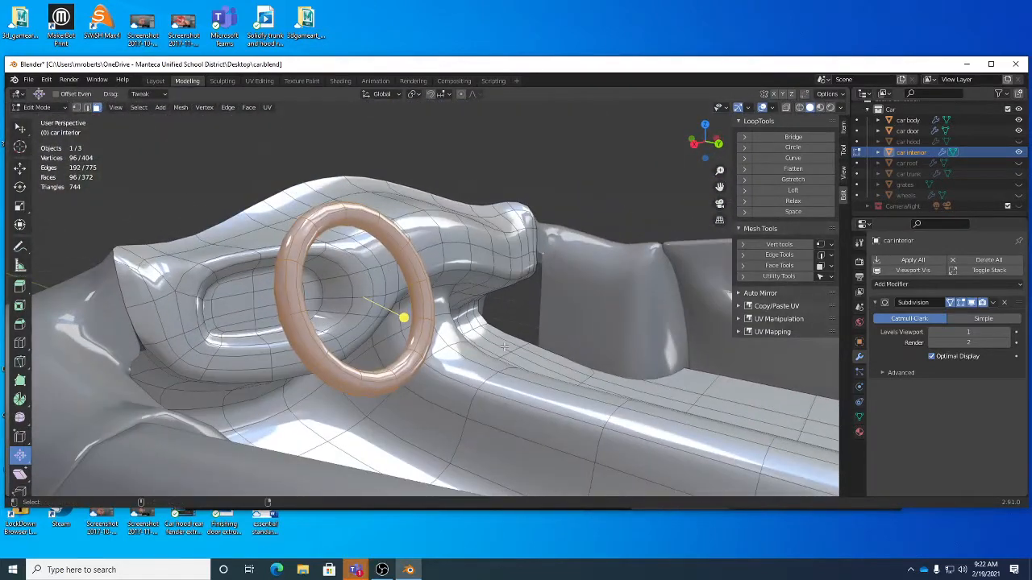
{"action": "key", "text": "ctrl+z"}
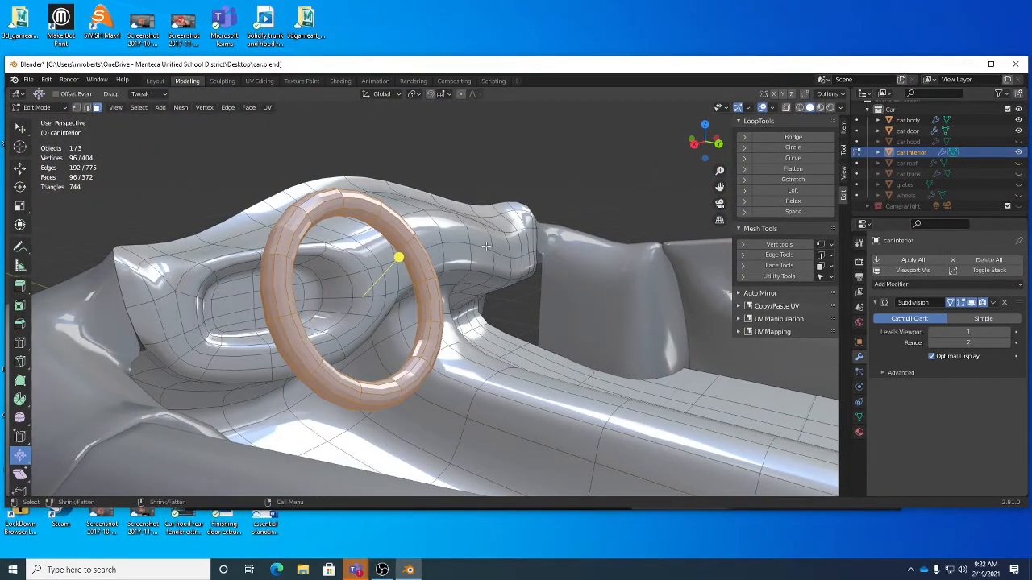
Shade the restored steering wheel ring smooth
{"action": "key", "text": "w"}
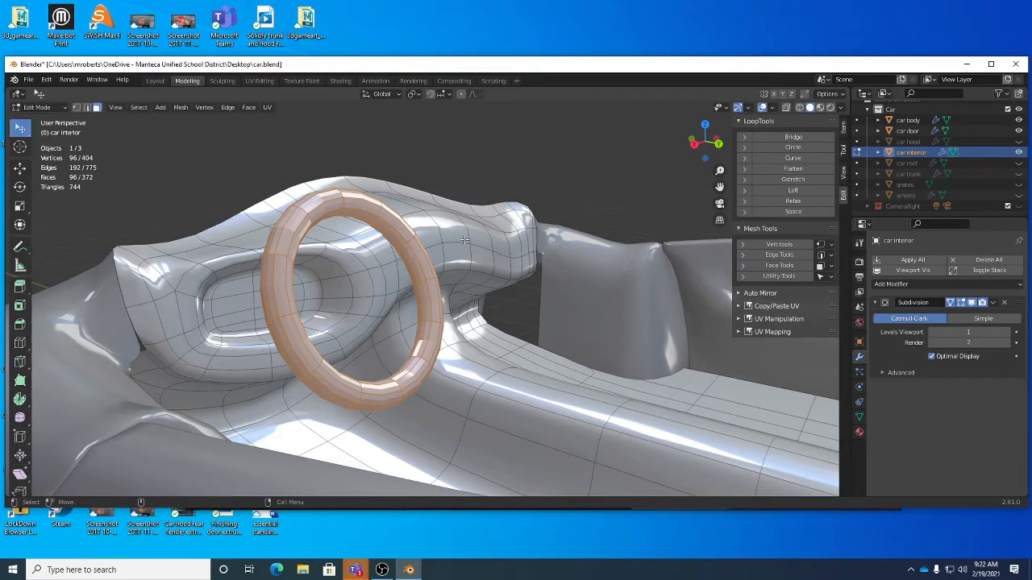
{"action": "right_click", "coordinate": [479, 186]}
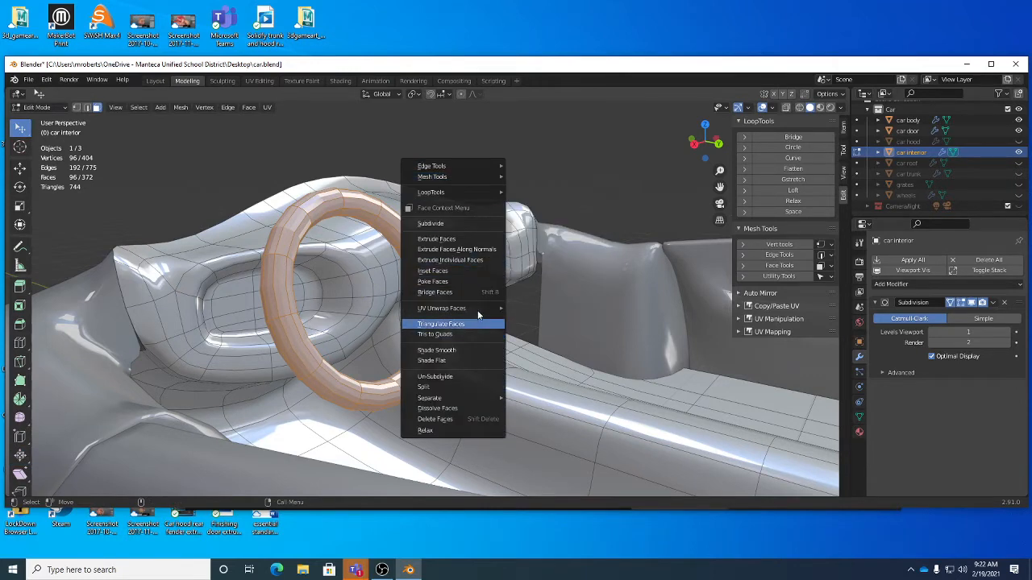
{"action": "left_click", "coordinate": [448, 351]}
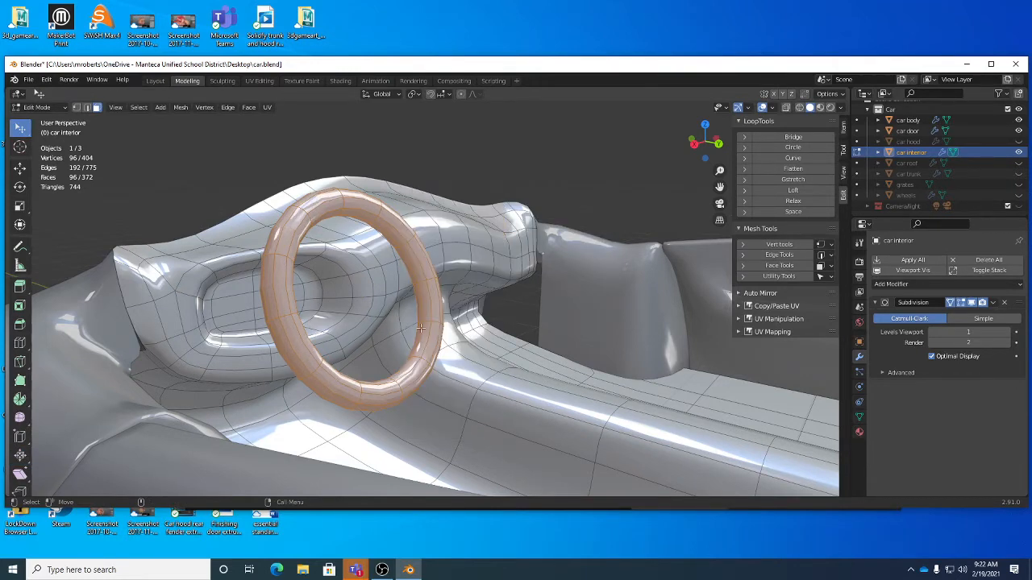
Resize the steering wheel ring and reposition it around the instrument recess as seen from the driver's seat
{"action": "middle_click_drag", "start_coordinate": [419, 328], "coordinate": [350, 320]}
{"action": "key", "text": "s"}
{"action": "left_click", "coordinate": [500, 347]}
{"action": "key", "text": "g"}
{"action": "left_click", "coordinate": [503, 339]}
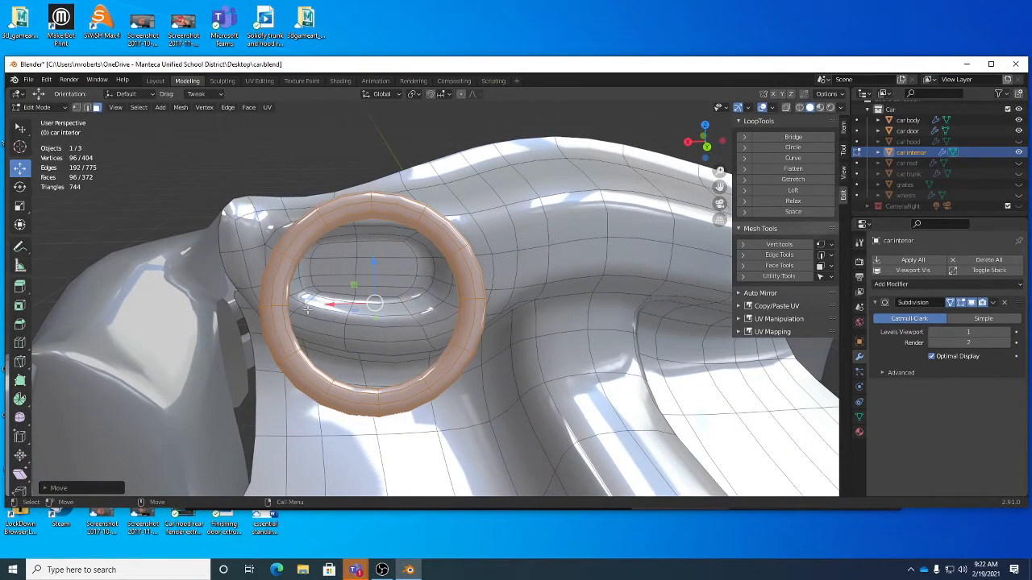
Save the file and inspect the steering wheel's position relative to the dashboard from the driver's seat and the side
{"action": "middle_click_drag", "start_coordinate": [449, 324], "coordinate": [381, 277]}
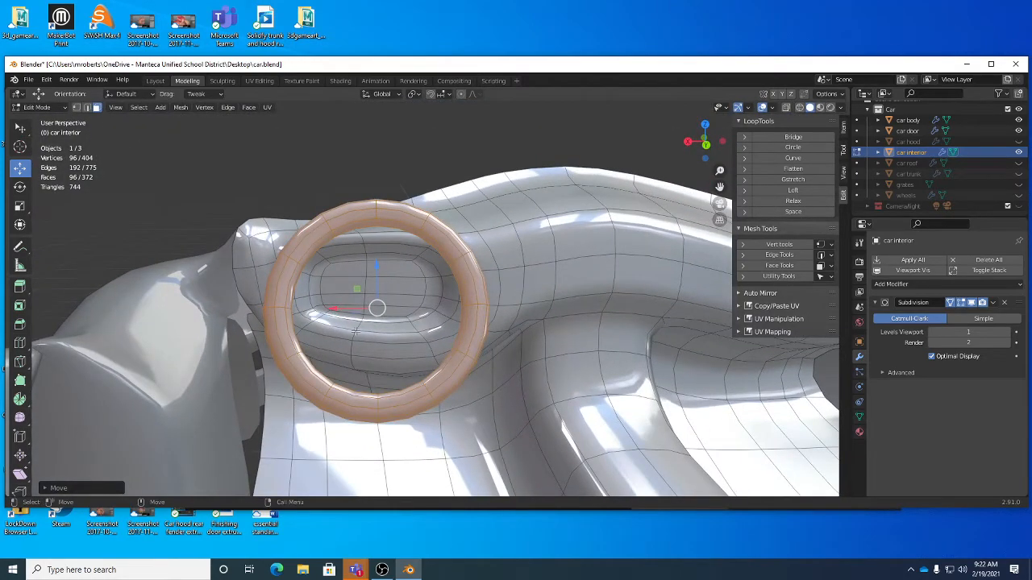
{"action": "middle_click_drag", "start_coordinate": [392, 334], "coordinate": [498, 364]}
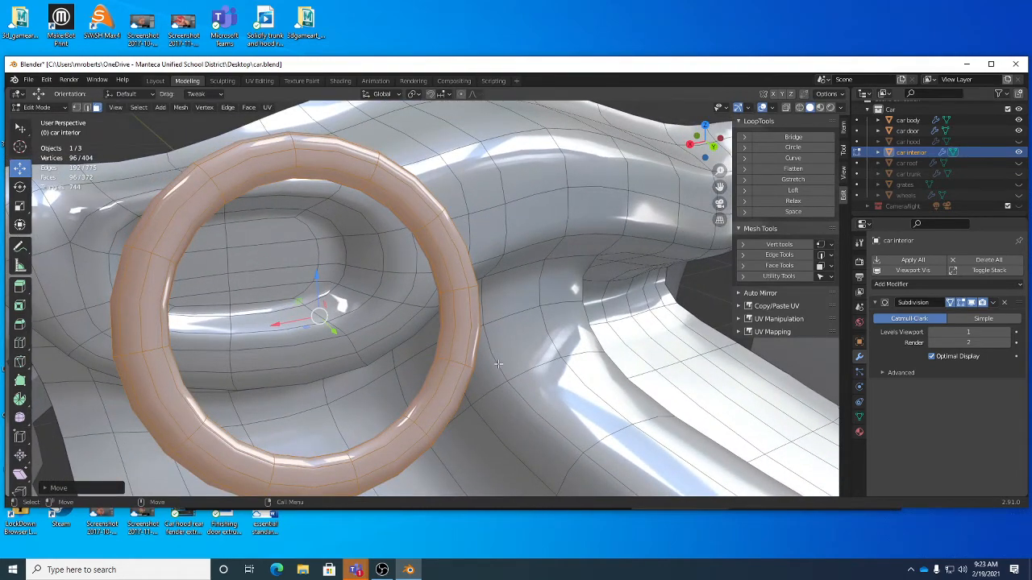
{"action": "middle_click_drag", "start_coordinate": [498, 365], "coordinate": [443, 346]}
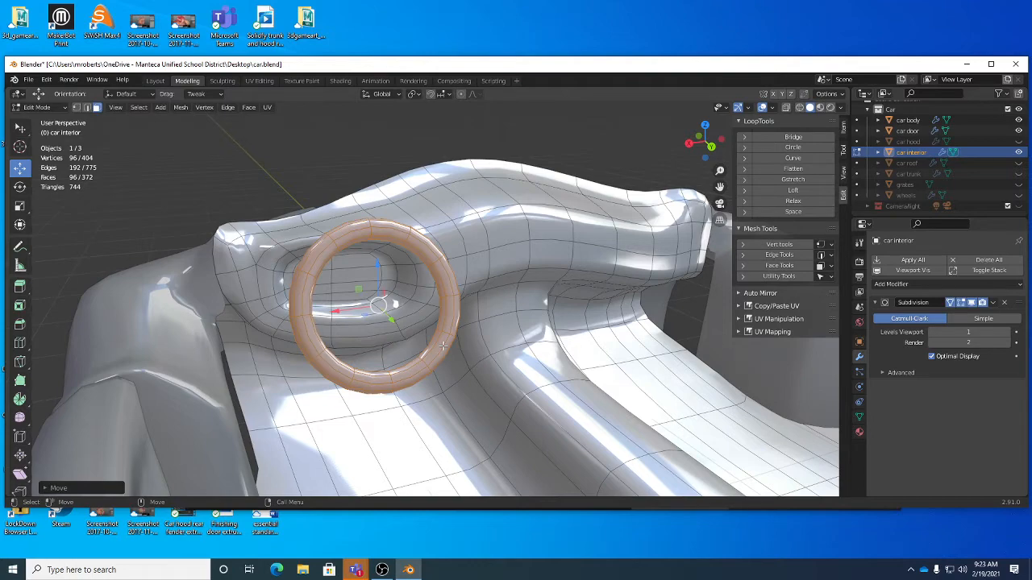
{"action": "key", "text": "ctrl+s"}
{"action": "middle_click_drag", "start_coordinate": [434, 317], "coordinate": [553, 220]}
{"action": "middle_click_drag", "start_coordinate": [427, 294], "coordinate": [737, 463]}
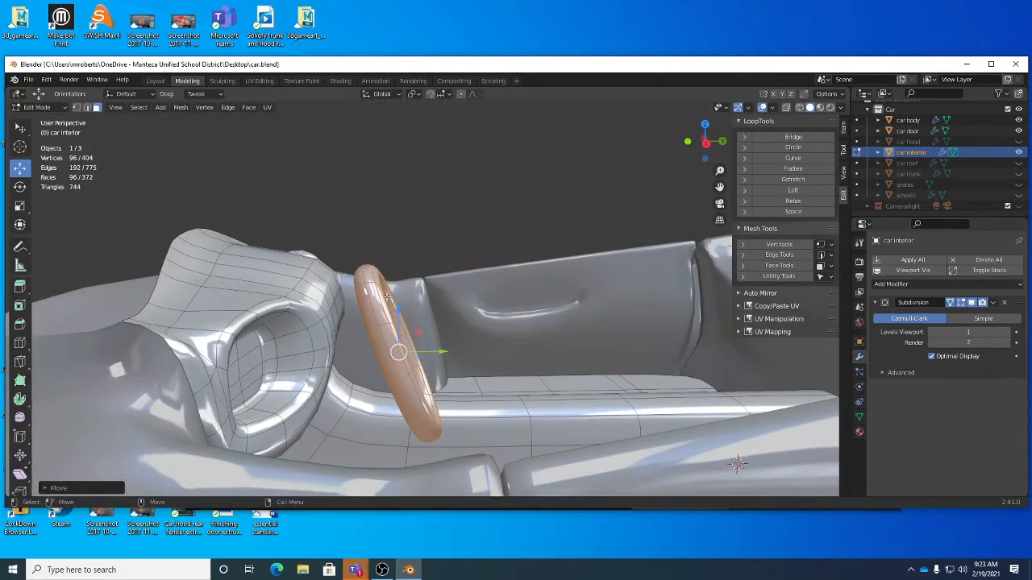
Switch the transform orientation to Normal and check from the side and front how its axes align with the tilted steering wheel
{"action": "middle_click_drag", "start_coordinate": [463, 338], "coordinate": [439, 350]}
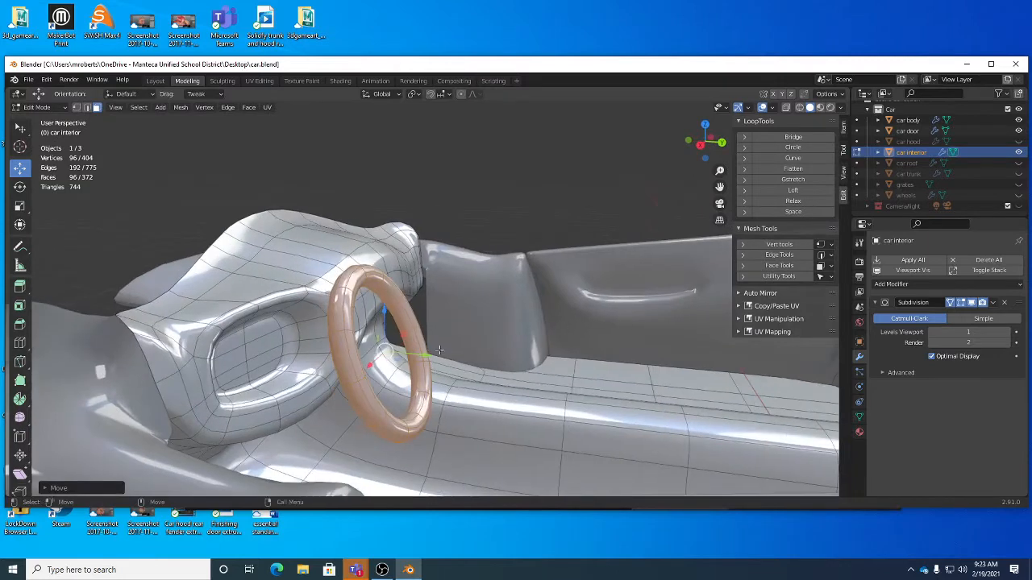
{"action": "left_click", "coordinate": [387, 96]}
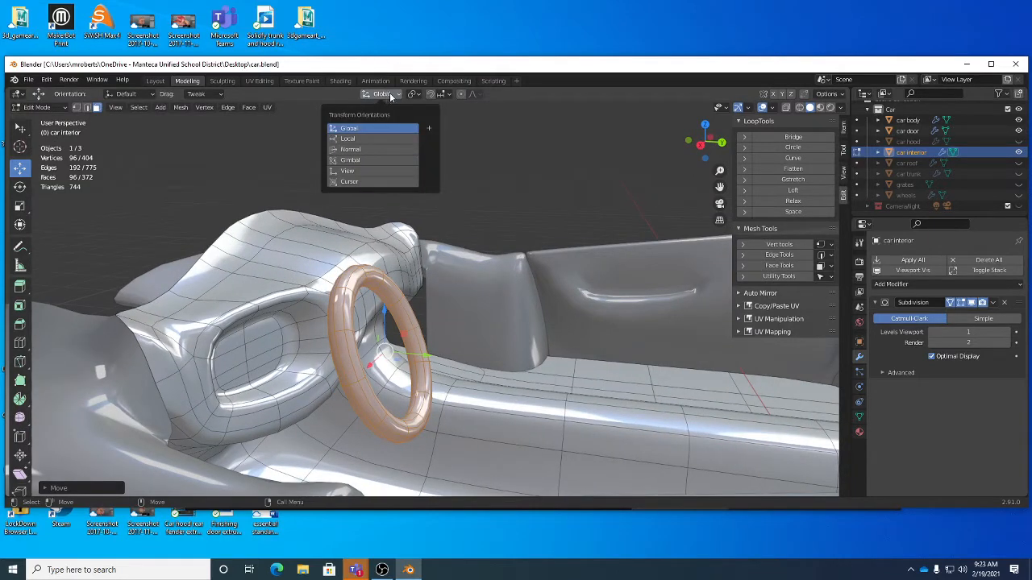
{"action": "left_click", "coordinate": [370, 149]}
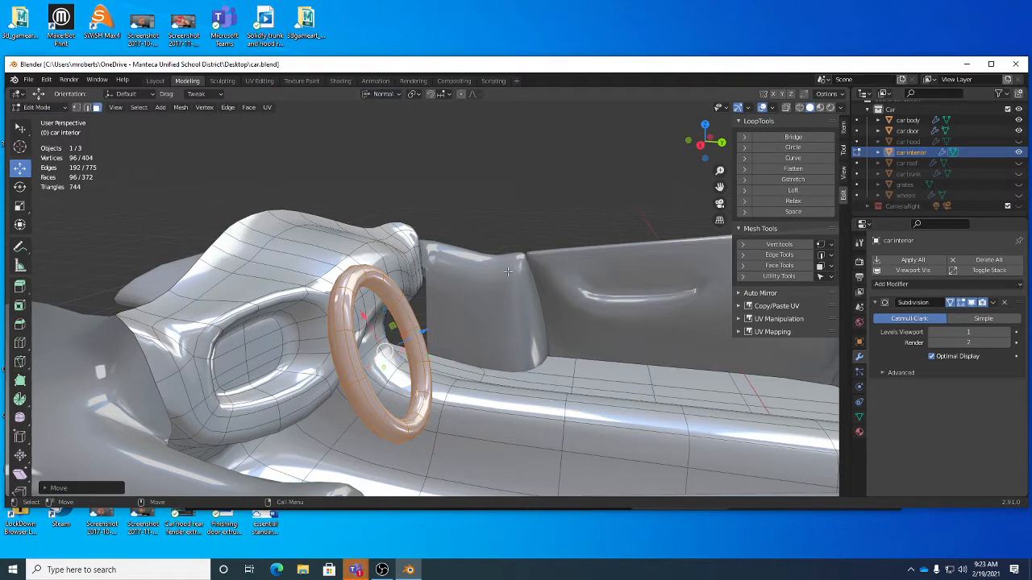
{"action": "middle_click_drag", "start_coordinate": [464, 226], "coordinate": [447, 308]}
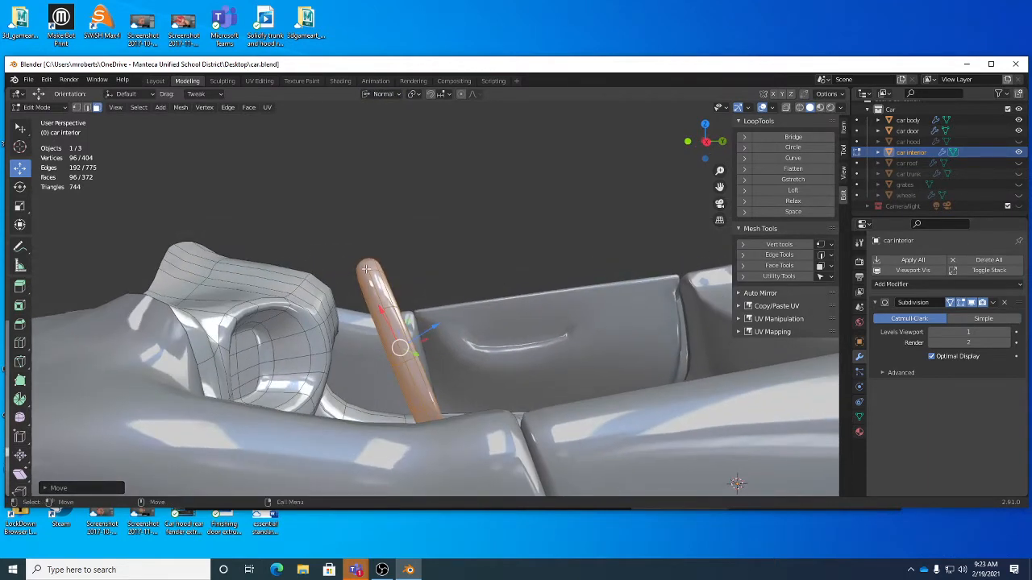
{"action": "left_click", "coordinate": [383, 94]}
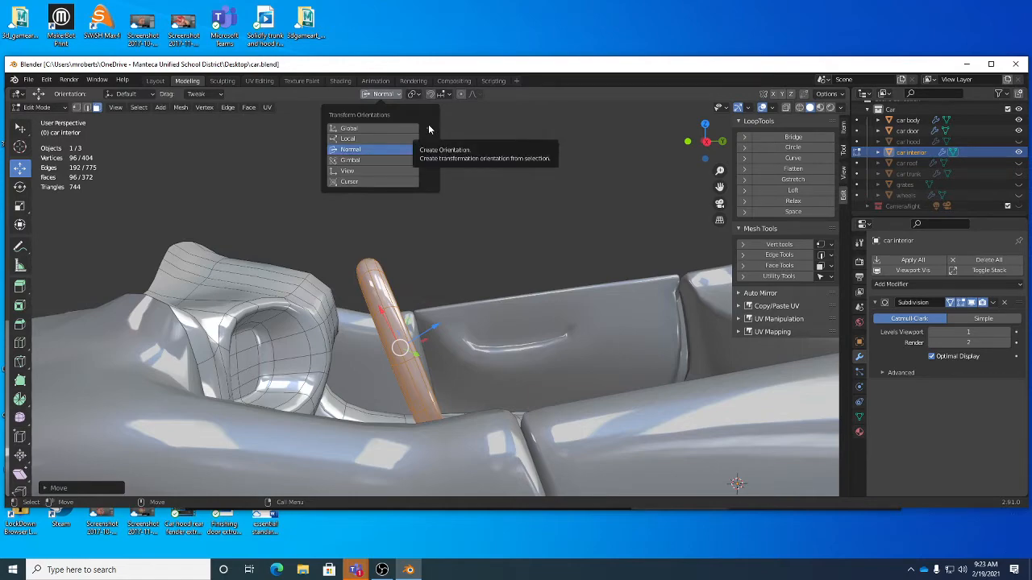
{"action": "mouse_move", "coordinate": [551, 219]}
{"action": "middle_mouse_down"}
{"action": "mouse_move", "coordinate": [433, 244]}
{"action": "mouse_move", "coordinate": [551, 234]}
{"action": "middle_mouse_up"}
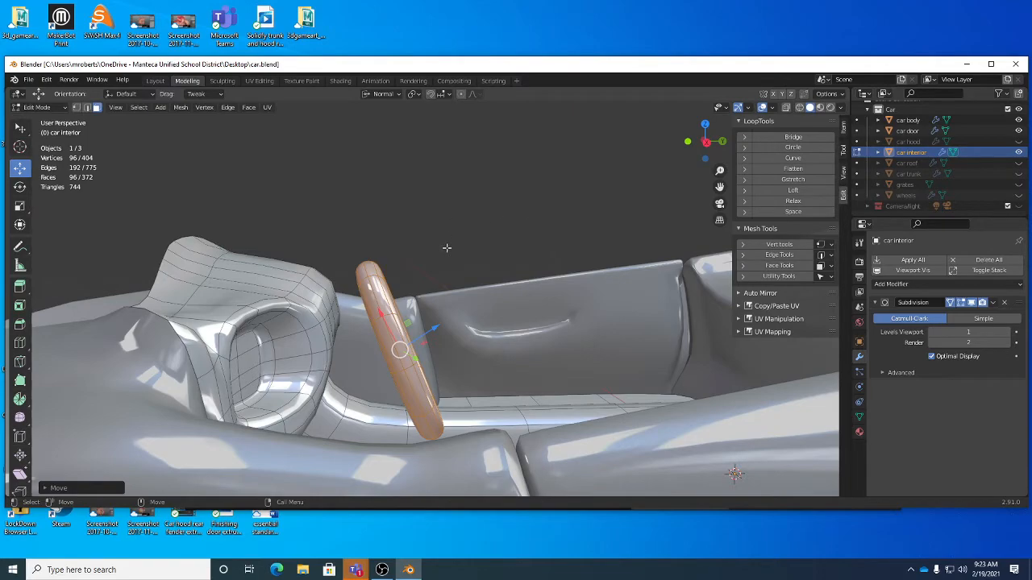
{"action": "middle_click_drag", "start_coordinate": [447, 247], "coordinate": [391, 265]}
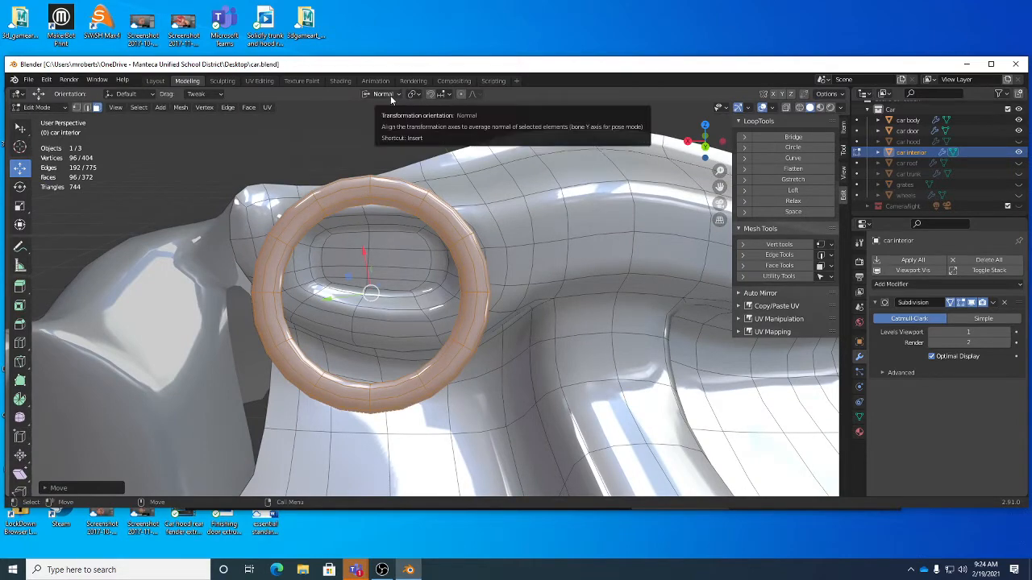
{"action": "middle_click_drag", "start_coordinate": [451, 169], "coordinate": [491, 198]}
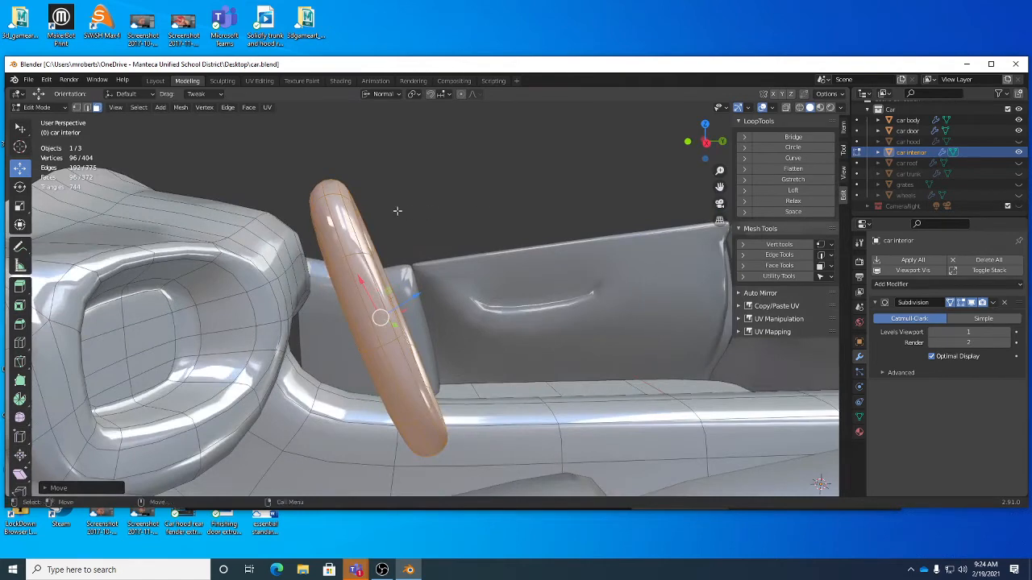
{"action": "key", "text": "2"}
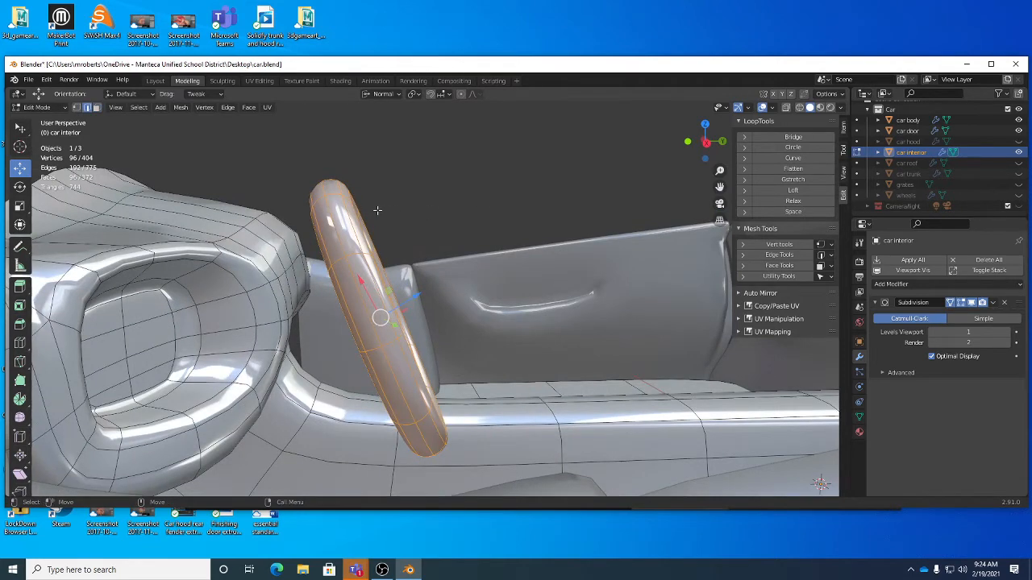
{"action": "left_click", "coordinate": [335, 227], "text": "alt"}
{"action": "left_click", "coordinate": [347, 236], "text": "alt"}
{"action": "middle_click_drag", "start_coordinate": [346, 235], "coordinate": [572, 270]}
{"action": "left_click", "coordinate": [383, 272], "text": "alt"}
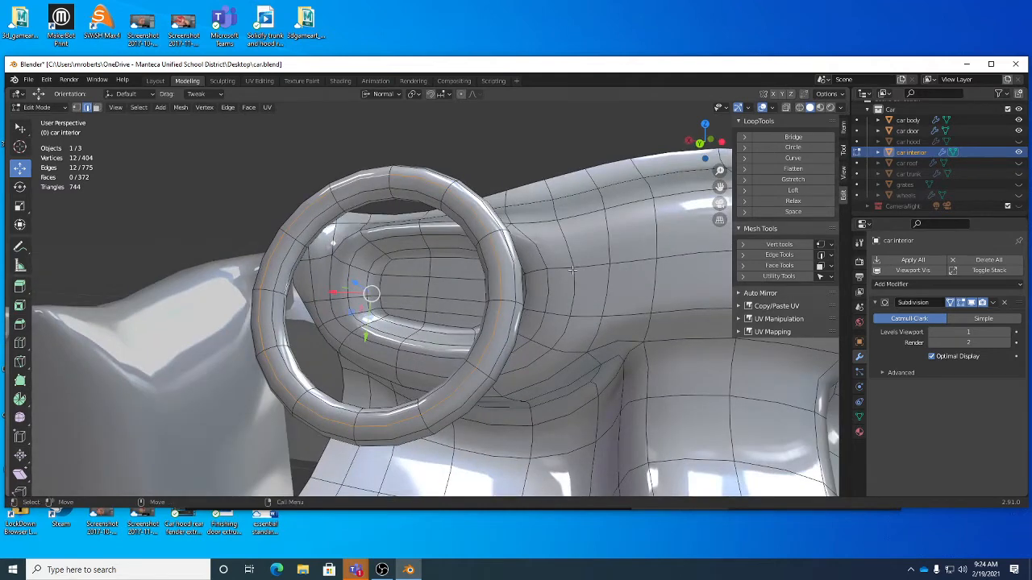
Select two adjacent face loops around the driver-facing side of the steering wheel ring
{"action": "key", "text": "3"}
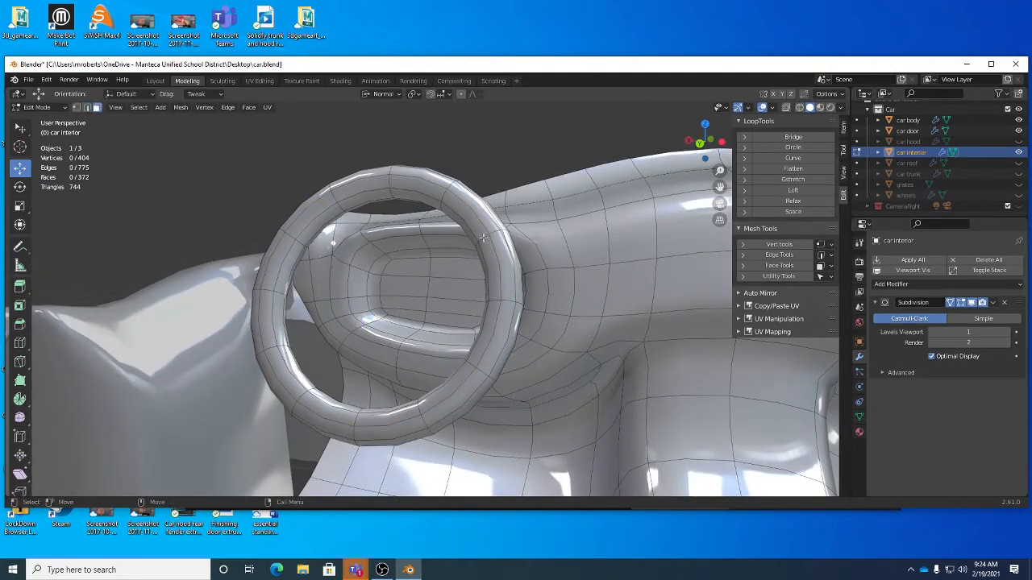
{"action": "left_click", "coordinate": [482, 237], "text": "alt"}
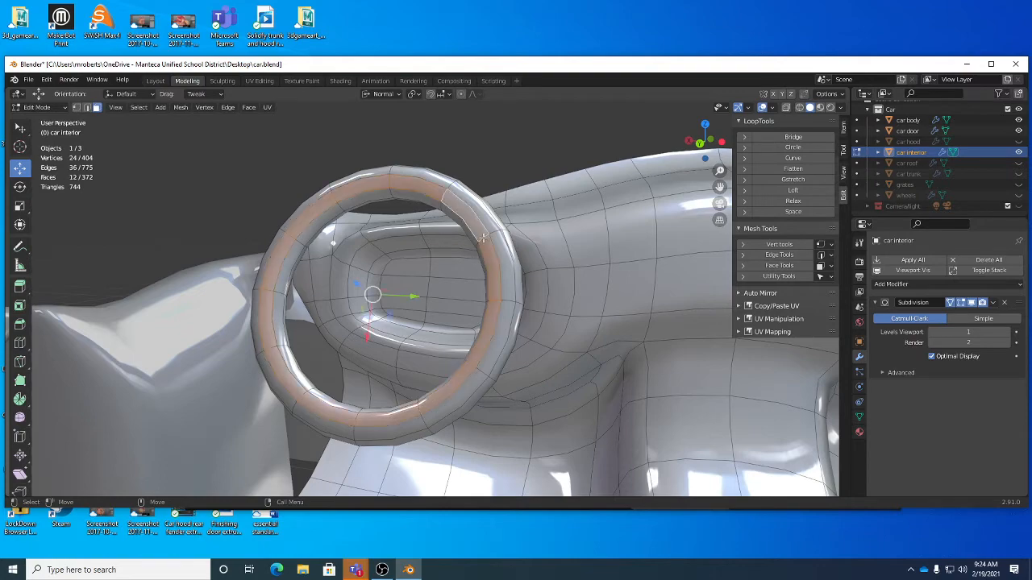
{"action": "left_click", "coordinate": [494, 233], "text": "alt+shift"}
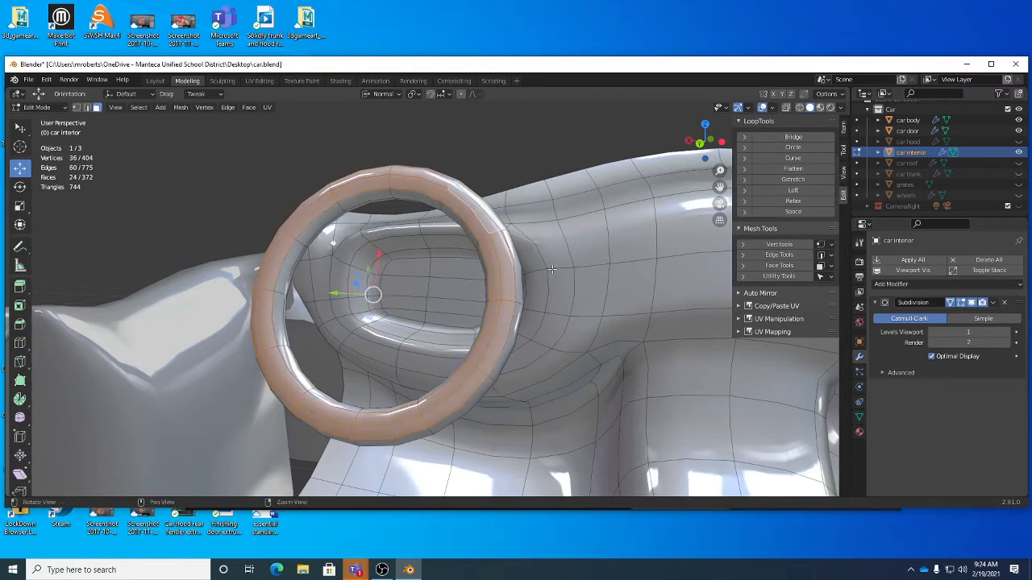
{"action": "middle_click_drag", "start_coordinate": [495, 233], "coordinate": [395, 216]}
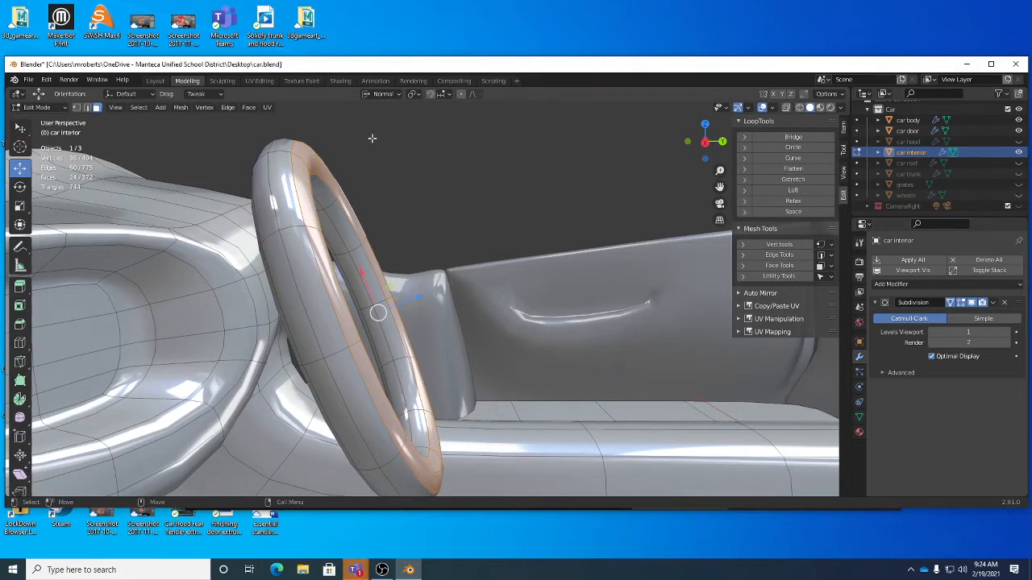
{"action": "middle_click_drag", "start_coordinate": [373, 188], "coordinate": [396, 201]}
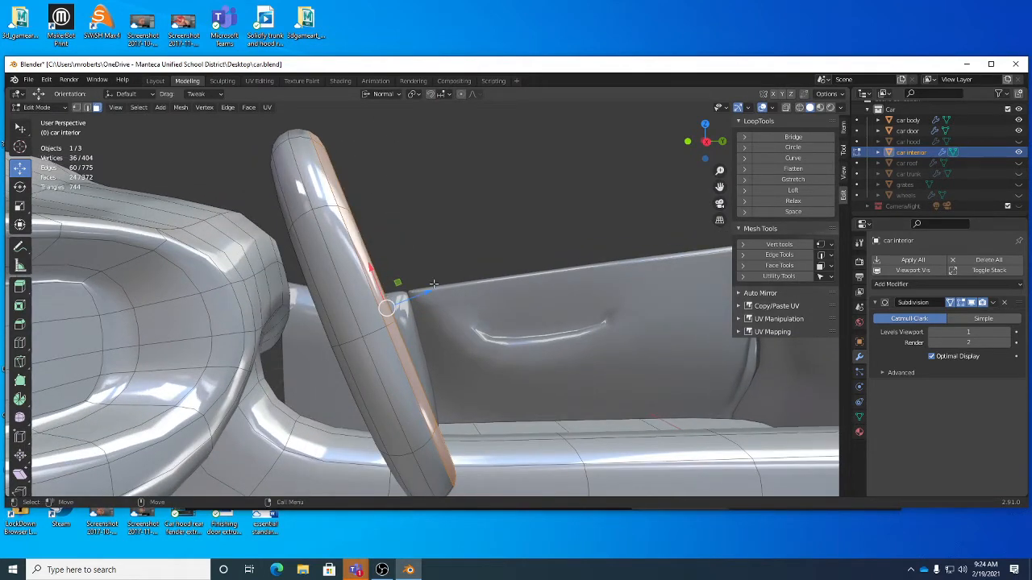
{"action": "middle_click_drag", "start_coordinate": [395, 299], "coordinate": [459, 326]}
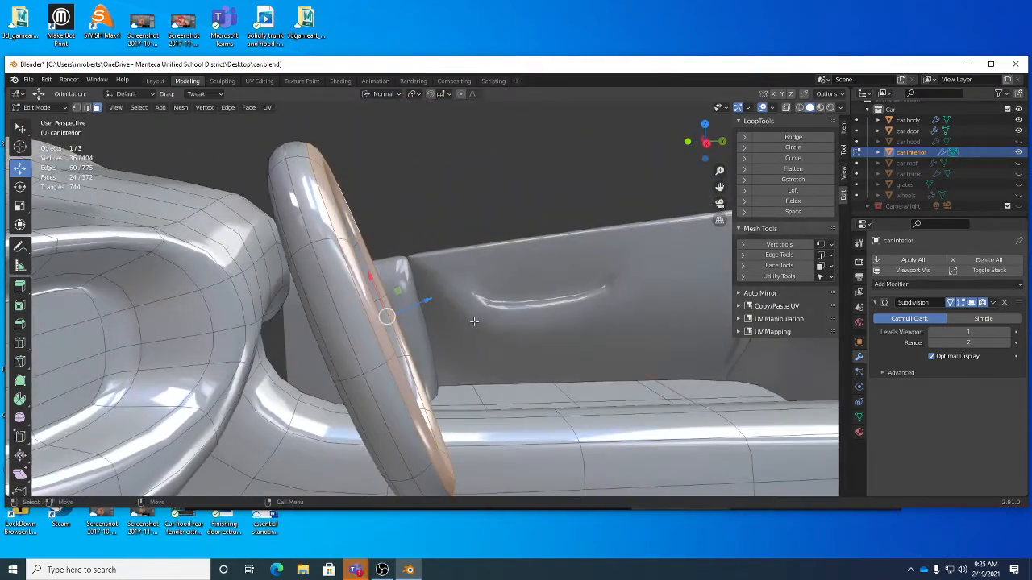
Create a custom transform orientation named Face from the selected face loops, starting from the Normal orientation
{"action": "left_click", "coordinate": [393, 96]}
{"action": "left_click", "coordinate": [376, 129]}
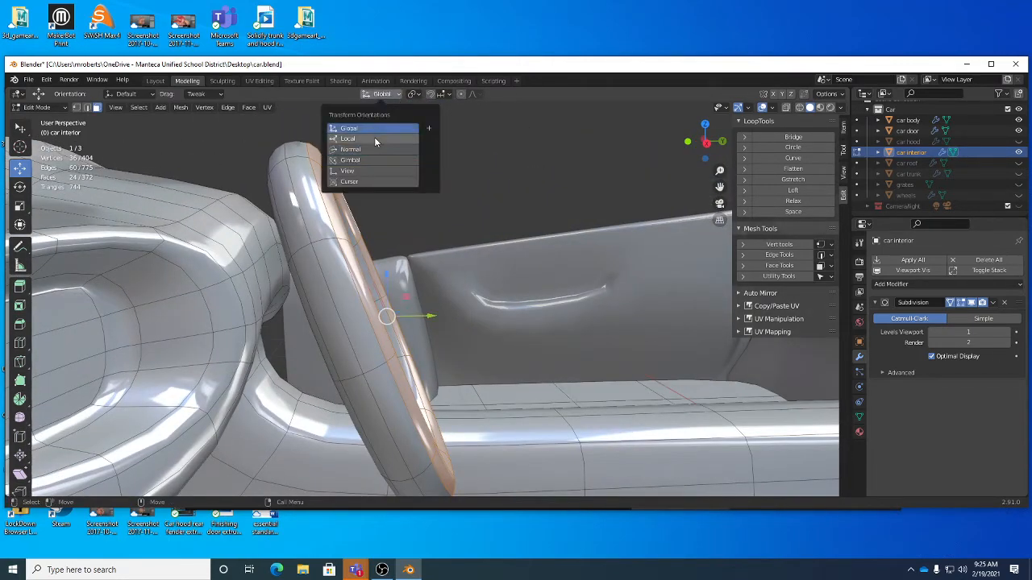
{"action": "left_click", "coordinate": [374, 149]}
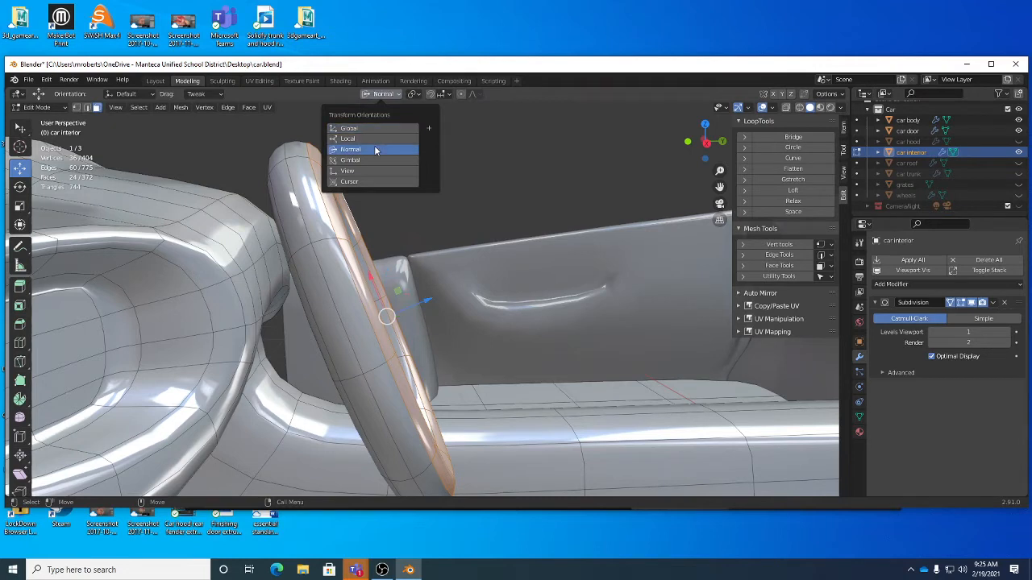
{"action": "left_click", "coordinate": [430, 128]}
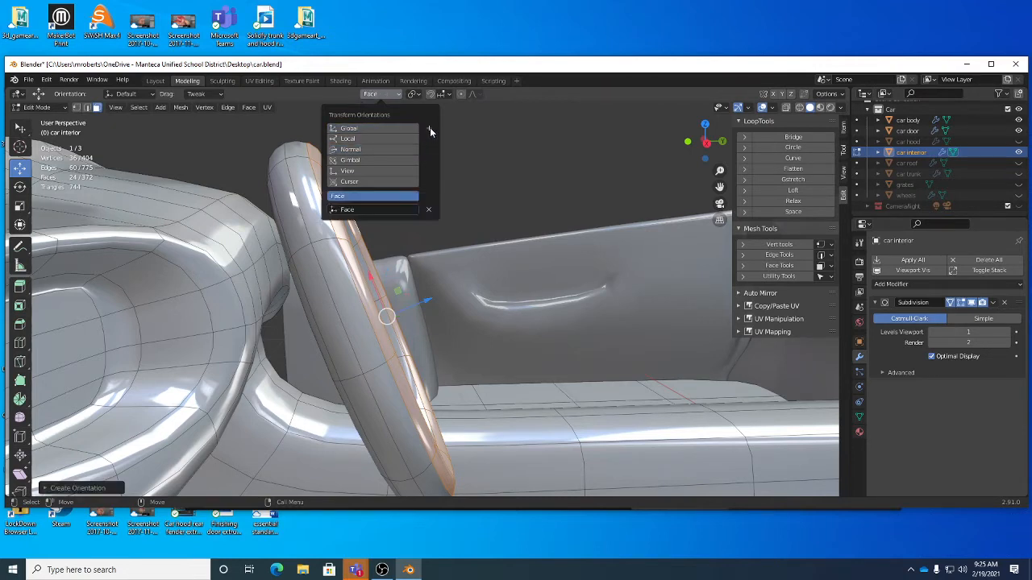
{"action": "left_click", "coordinate": [486, 168]}
{"action": "left_click", "coordinate": [518, 182]}
Select the entire steering wheel ring as linked geometry, keeping the Face orientation active
{"action": "left_click", "coordinate": [328, 280]}
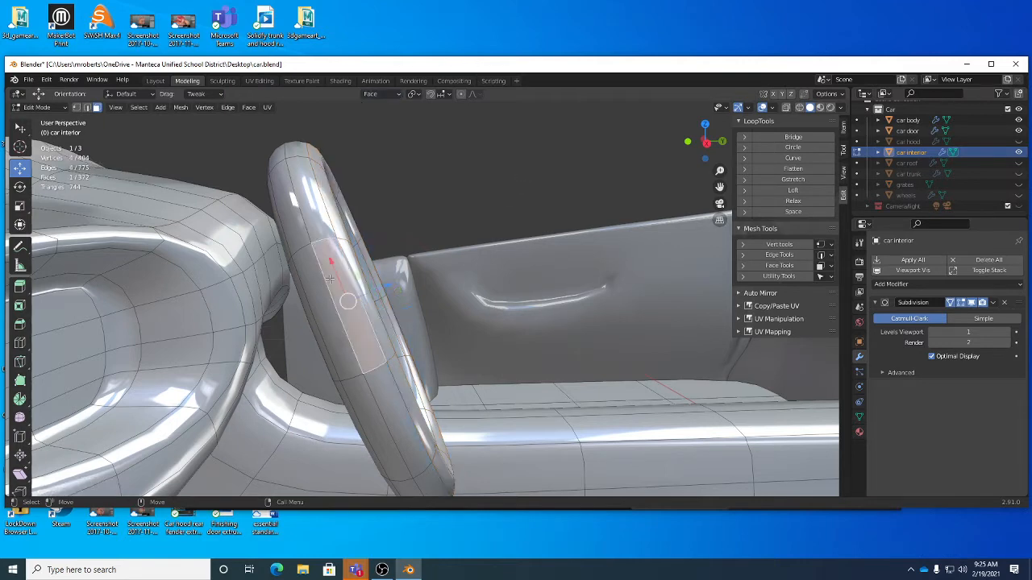
{"action": "key", "text": "ctrl+l"}
{"action": "middle_click_drag", "start_coordinate": [405, 280], "coordinate": [443, 281]}
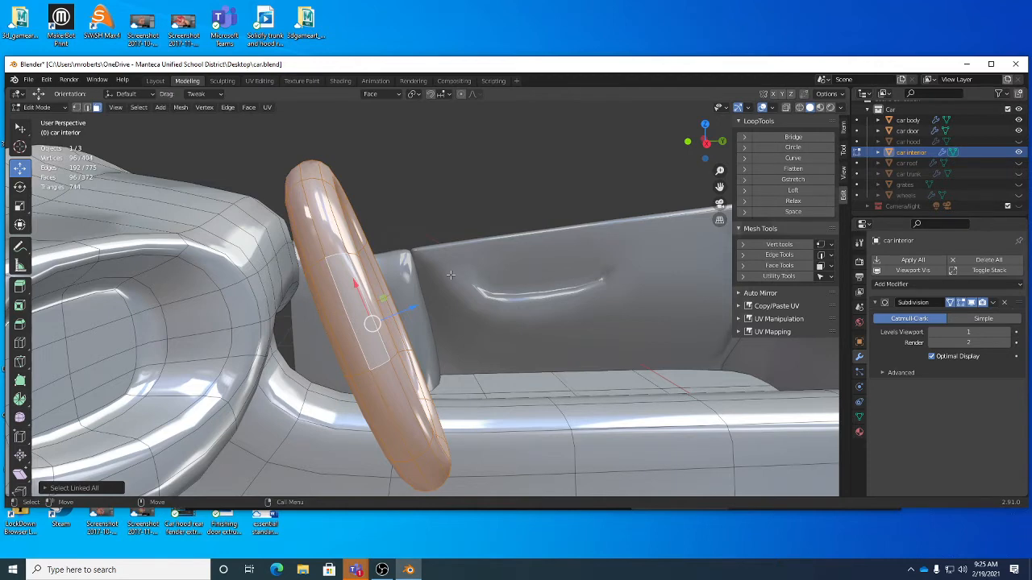
Examine the Face orientation's axes on the selected steering wheel from the side and from above
{"action": "left_click", "coordinate": [393, 95]}
{"action": "middle_click_drag", "start_coordinate": [476, 258], "coordinate": [441, 238]}
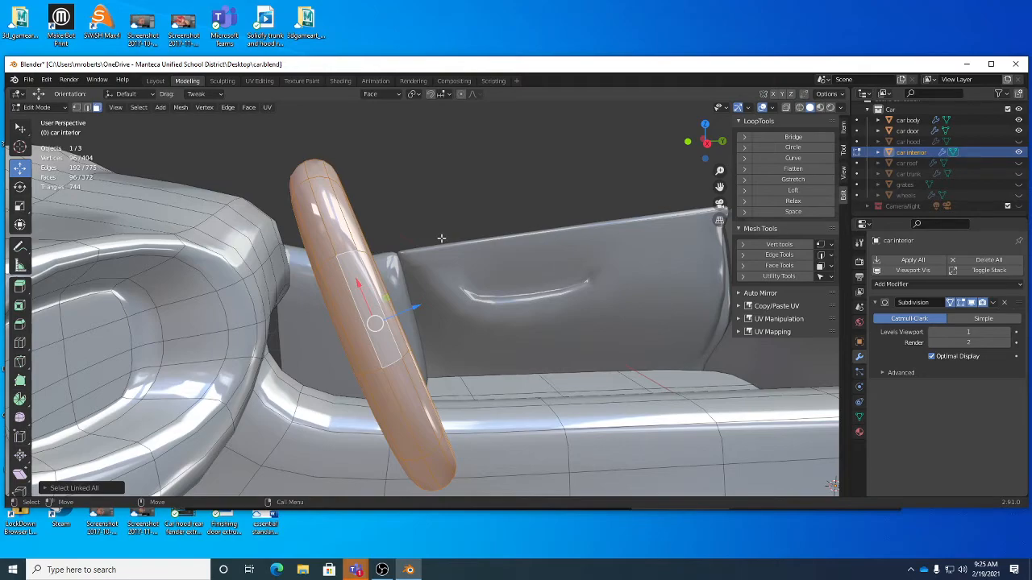
{"action": "middle_click_drag", "start_coordinate": [441, 238], "coordinate": [516, 266]}
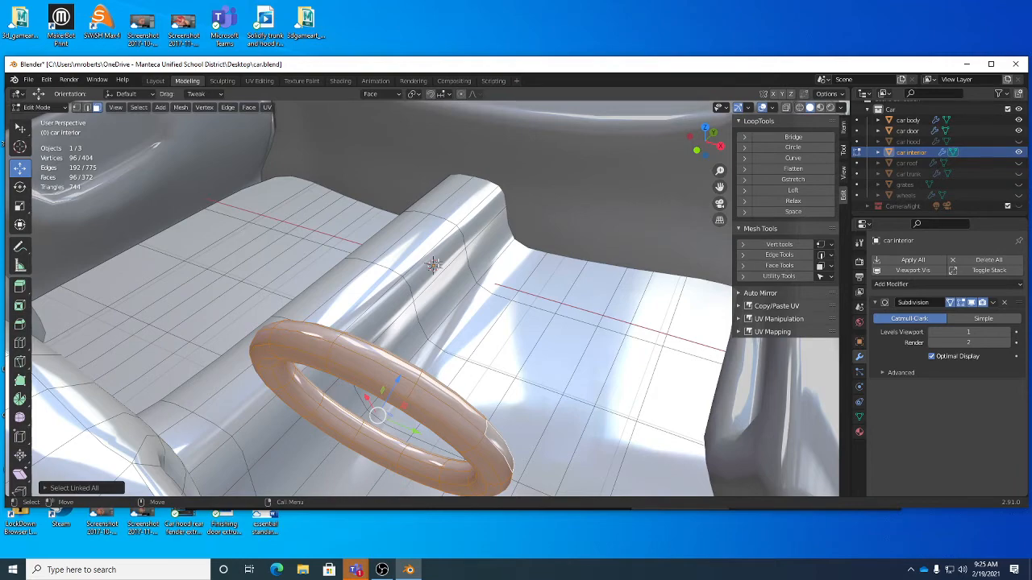
{"action": "middle_click_drag", "start_coordinate": [433, 264], "coordinate": [377, 189]}
{"action": "left_click", "coordinate": [373, 95]}
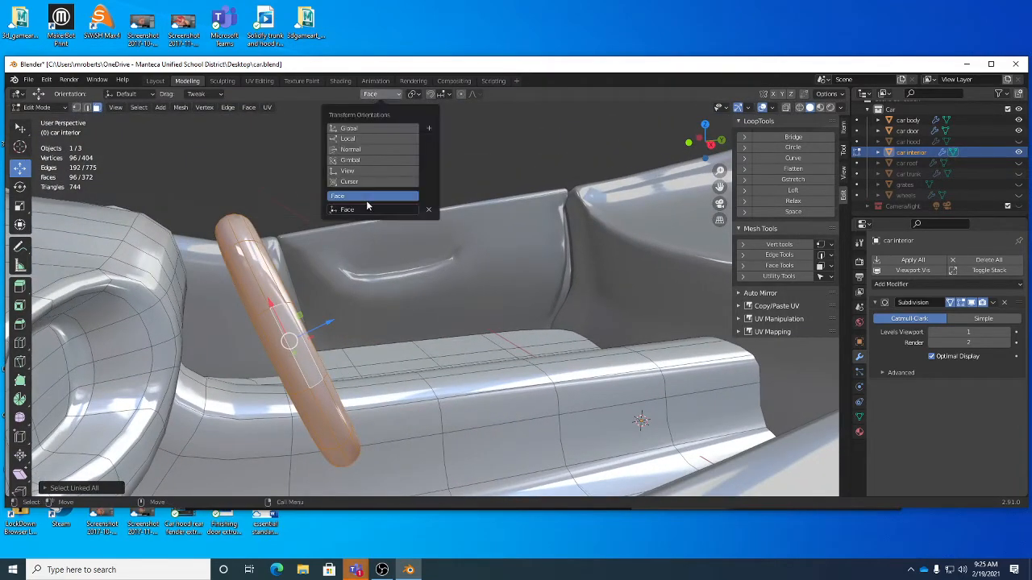
{"action": "middle_click_drag", "start_coordinate": [345, 289], "coordinate": [250, 216]}
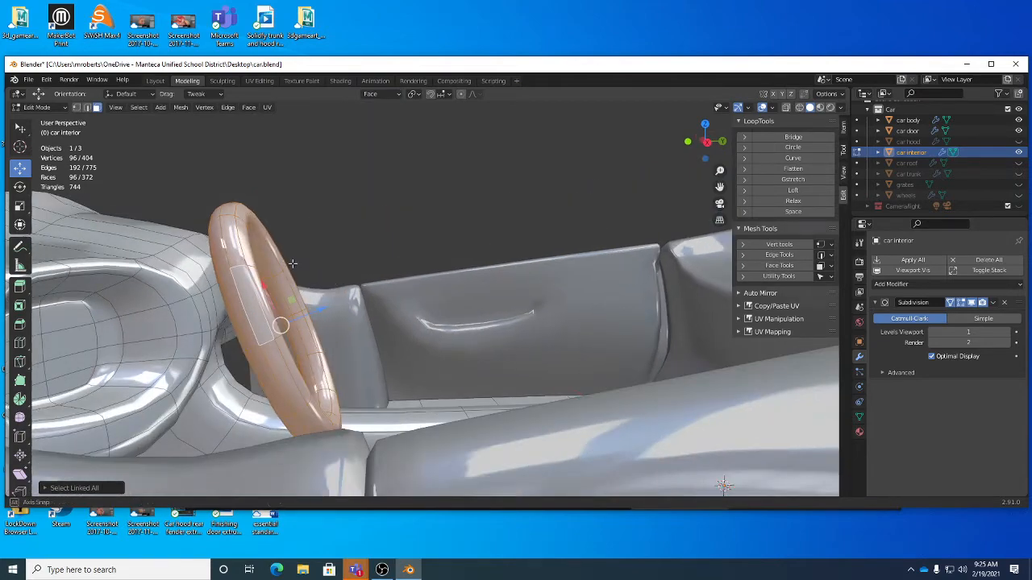
{"action": "middle_click_drag", "start_coordinate": [279, 249], "coordinate": [491, 270]}
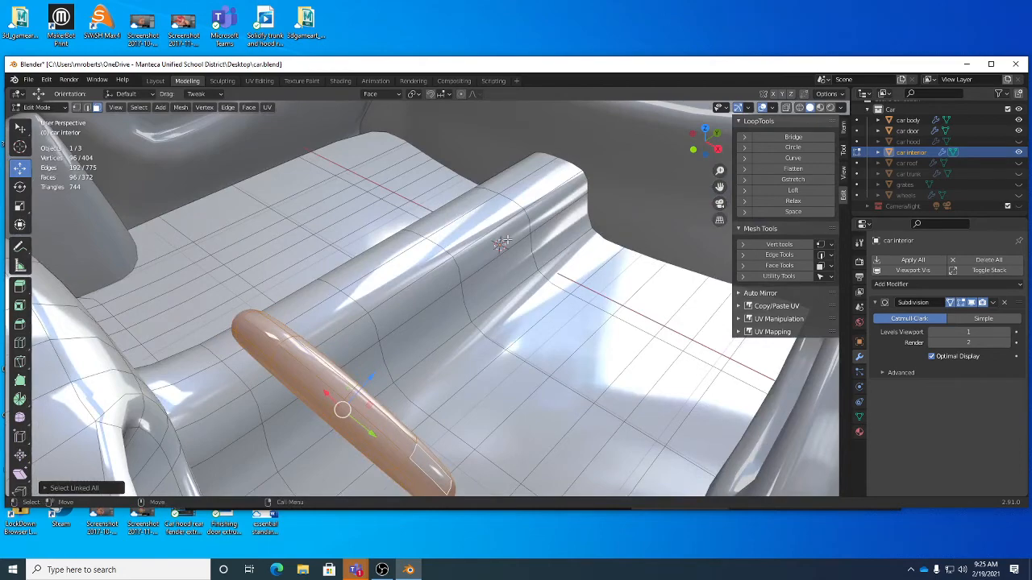
{"action": "middle_click_drag", "start_coordinate": [512, 237], "coordinate": [526, 263]}
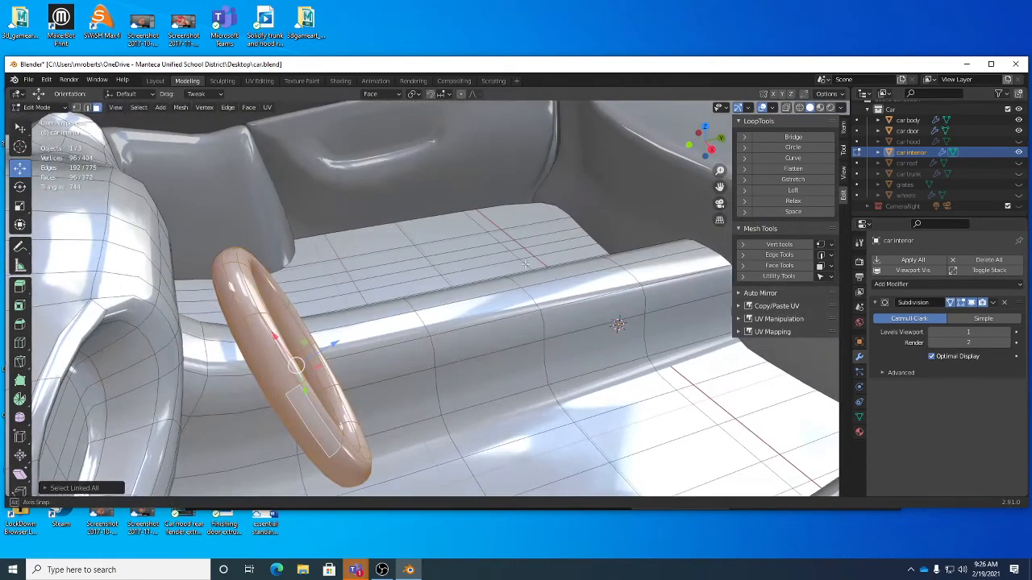
Snap the 3D cursor to the center of the selected steering wheel ring
{"action": "left_click", "coordinate": [123, 108]}
{"action": "mouse_move", "coordinate": [181, 111]}
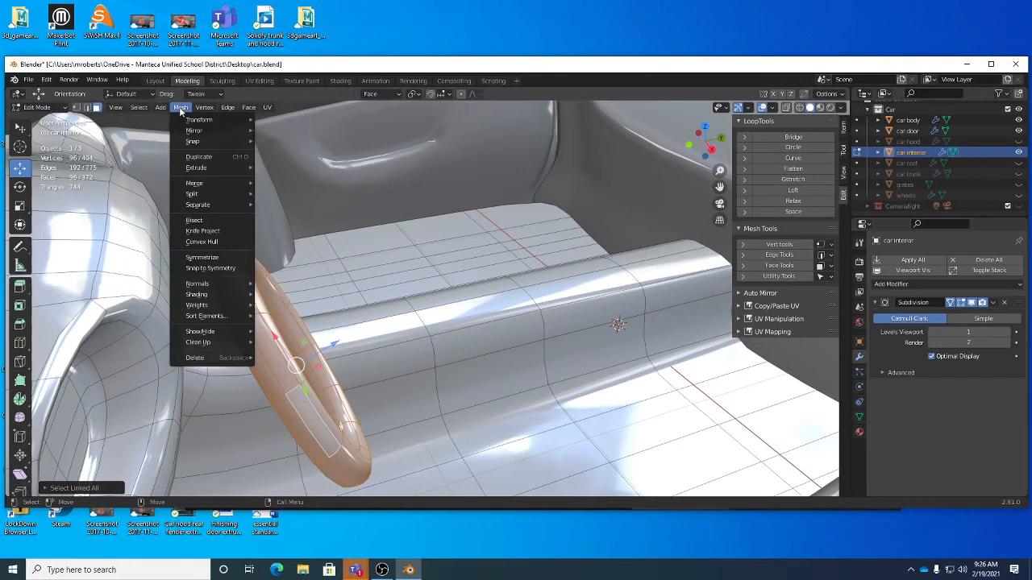
{"action": "mouse_move", "coordinate": [195, 145]}
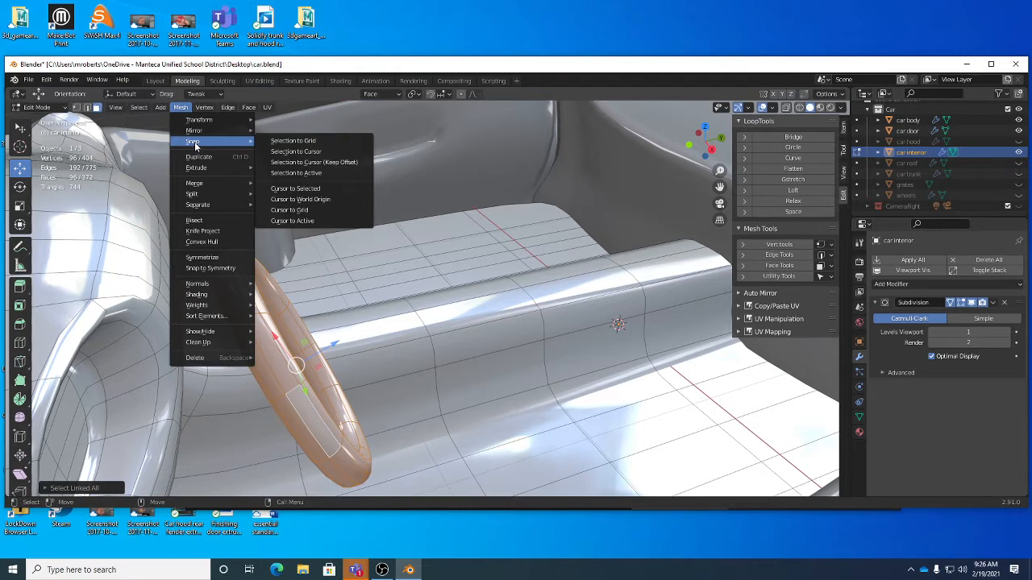
{"action": "left_click", "coordinate": [288, 187]}
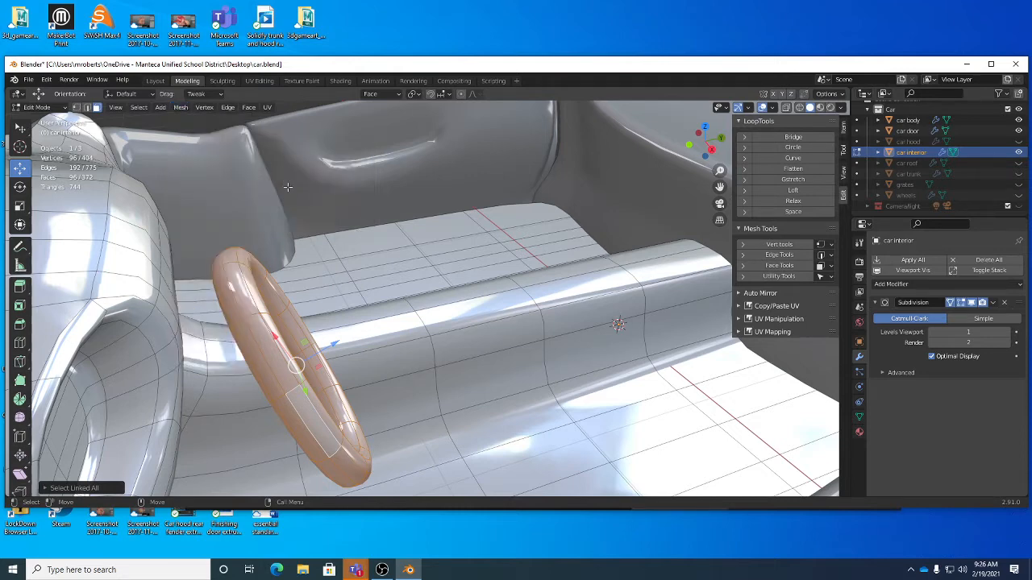
{"action": "left_click", "coordinate": [181, 107]}
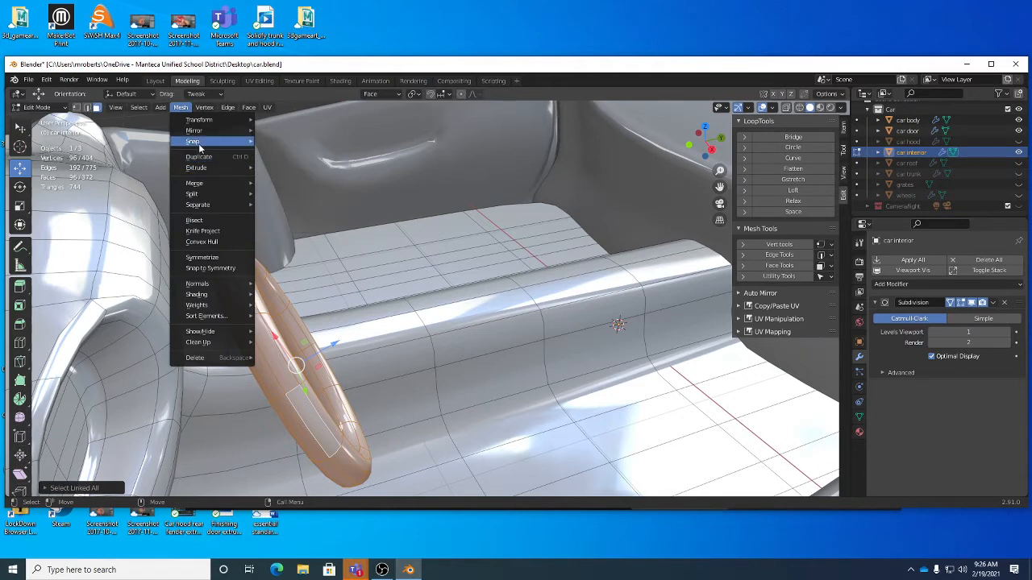
{"action": "mouse_move", "coordinate": [254, 144]}
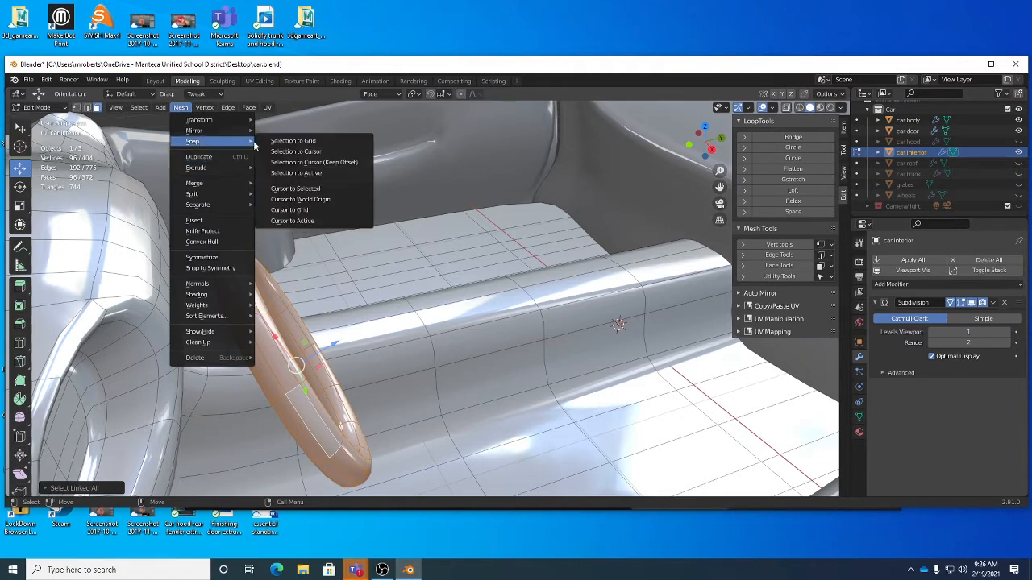
{"action": "left_click", "coordinate": [314, 189]}
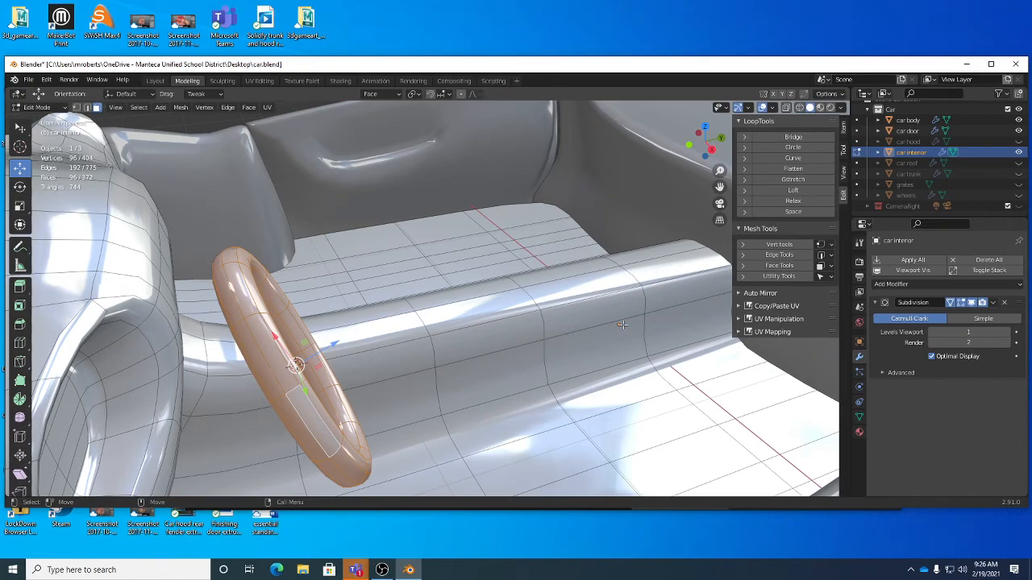
Set the 3D cursor placement orientation to Transform and place the cursor beside the wheel so it adopts the Face orientation
{"action": "middle_click_drag", "start_coordinate": [622, 324], "coordinate": [344, 221]}
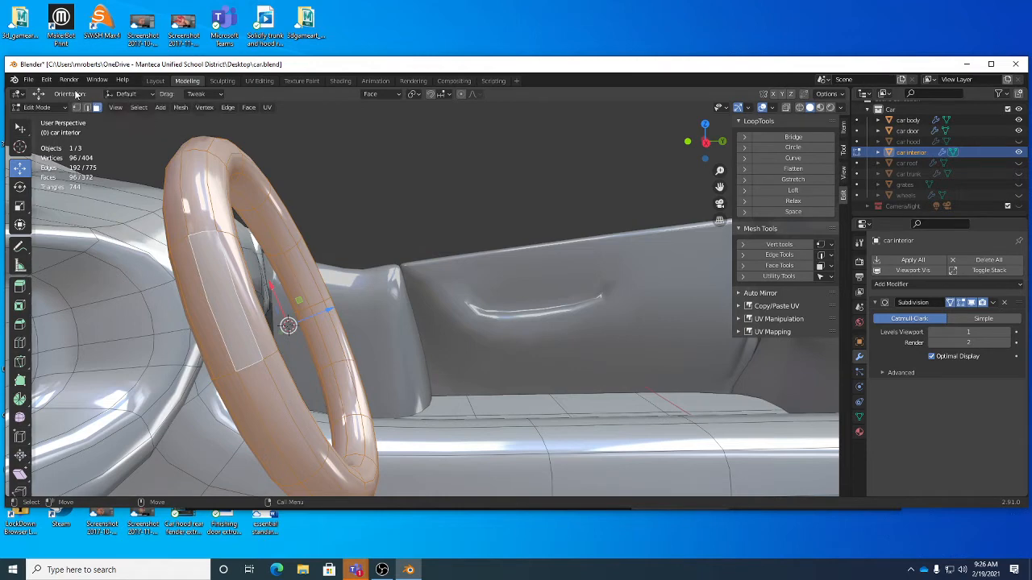
{"action": "left_click", "coordinate": [21, 148]}
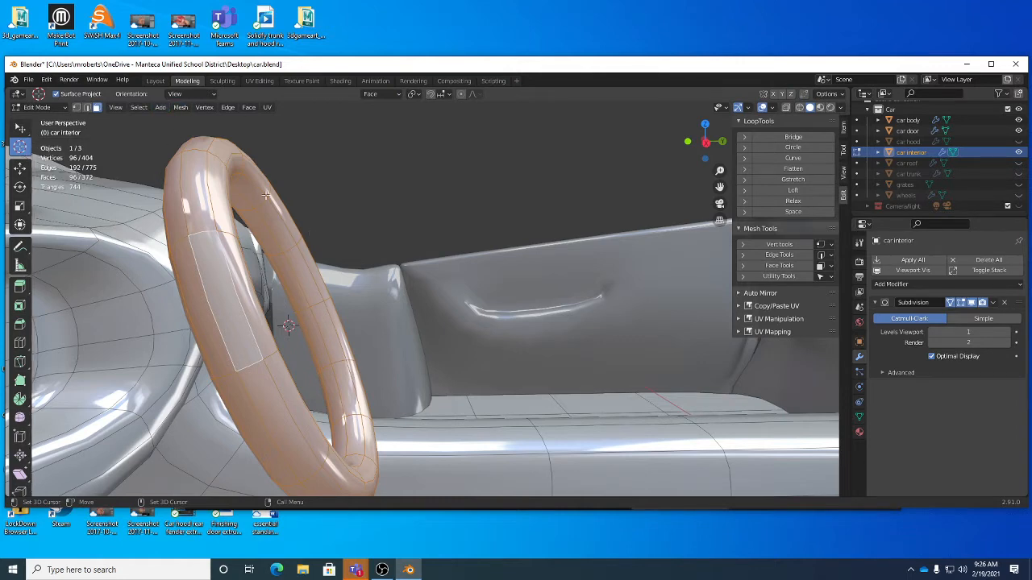
{"action": "left_click", "coordinate": [192, 95]}
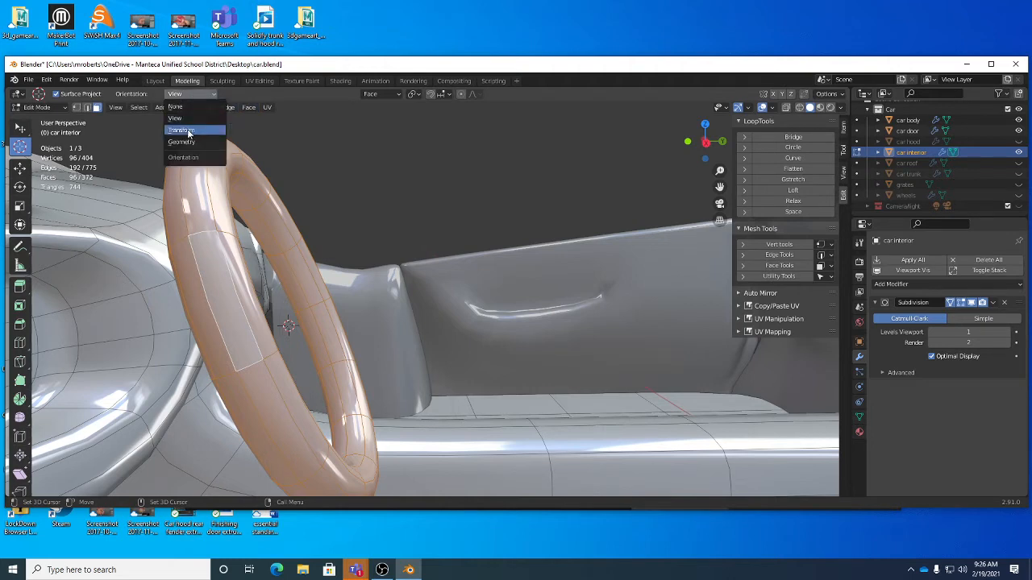
{"action": "left_click", "coordinate": [187, 131]}
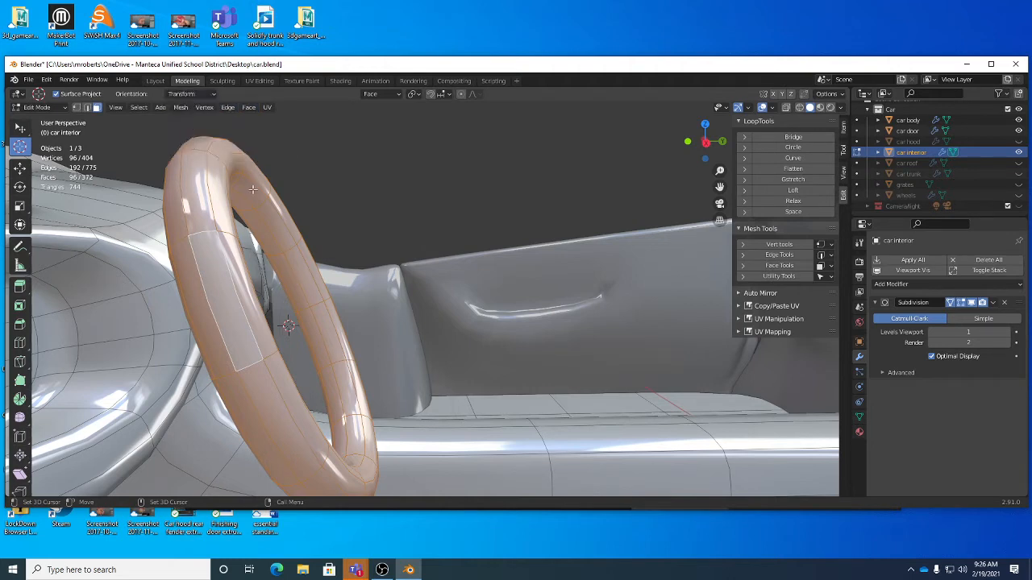
{"action": "left_click", "coordinate": [364, 217]}
Snap the Face-aligned 3D cursor back to the center of the selected steering wheel ring
{"action": "middle_click_drag", "start_coordinate": [382, 247], "coordinate": [376, 220]}
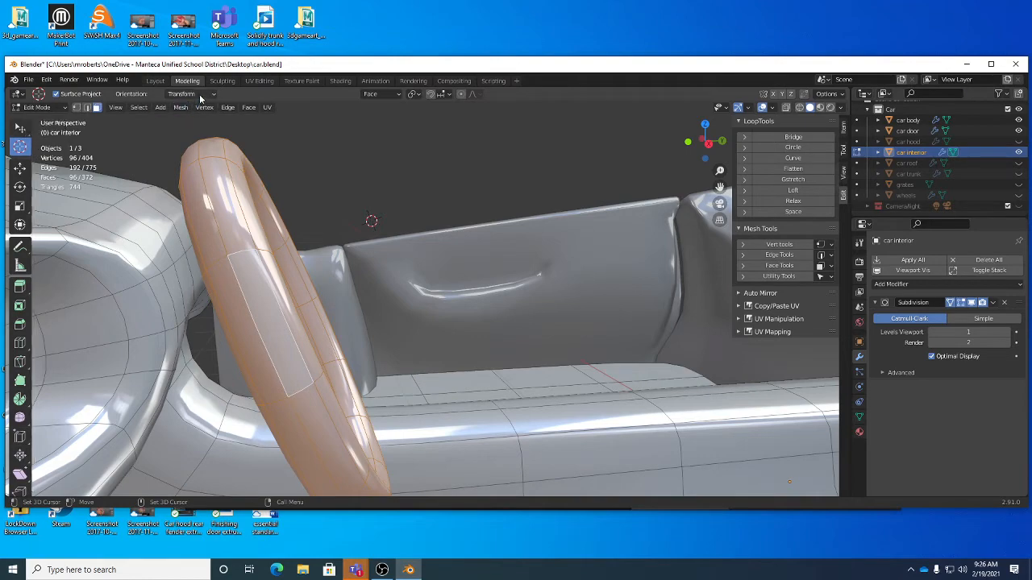
{"action": "middle_click_drag", "start_coordinate": [409, 217], "coordinate": [489, 218]}
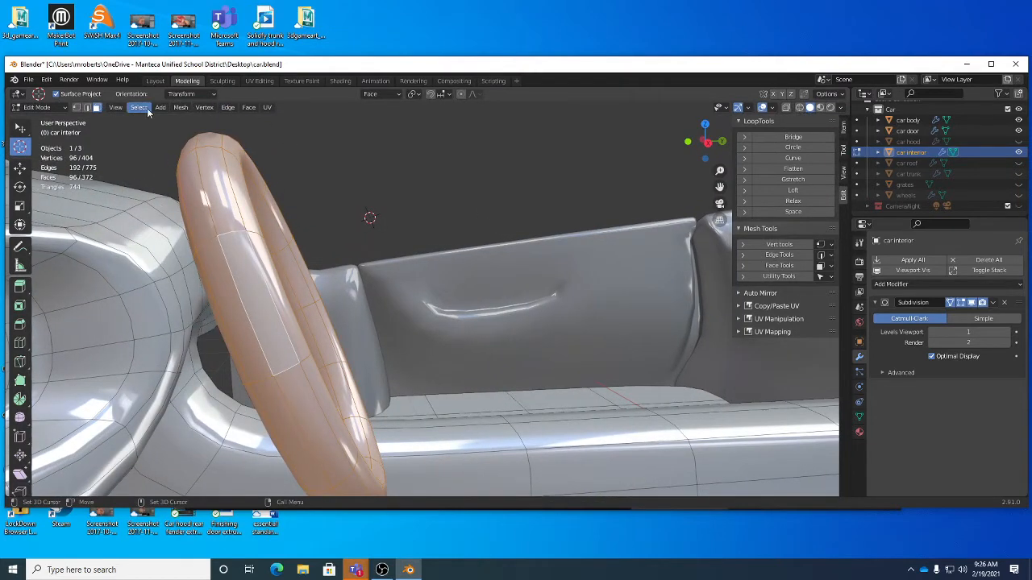
{"action": "left_click", "coordinate": [180, 107]}
{"action": "mouse_move", "coordinate": [197, 142]}
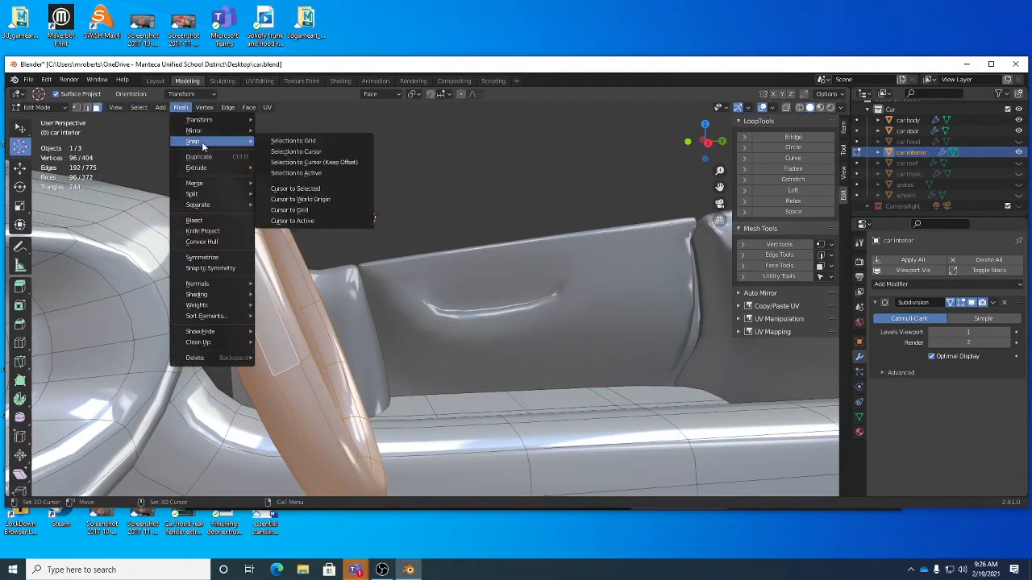
{"action": "left_click", "coordinate": [306, 189]}
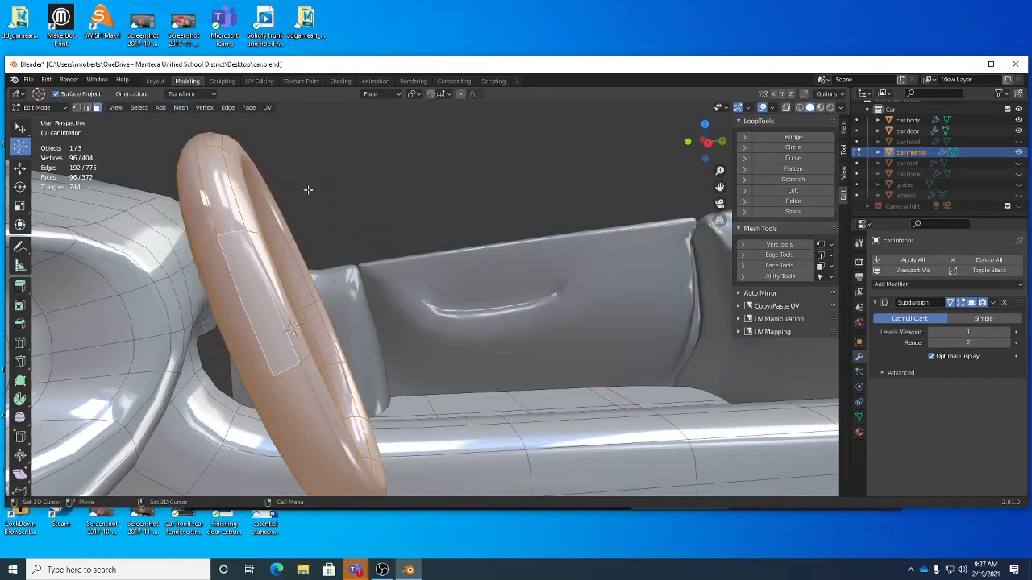
{"action": "middle_click_drag", "start_coordinate": [306, 190], "coordinate": [498, 301]}
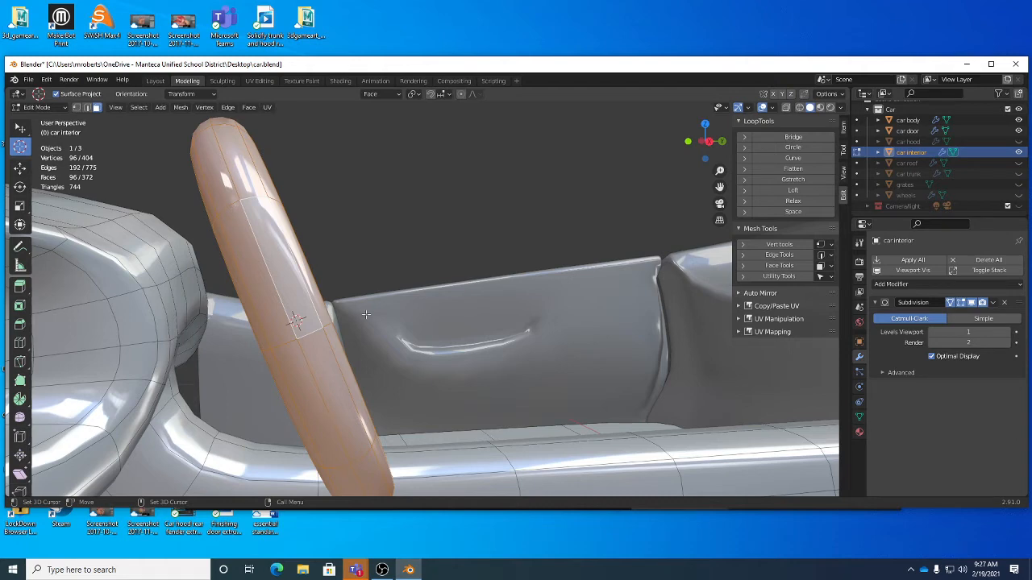
{"action": "middle_click_drag", "start_coordinate": [368, 331], "coordinate": [300, 319]}
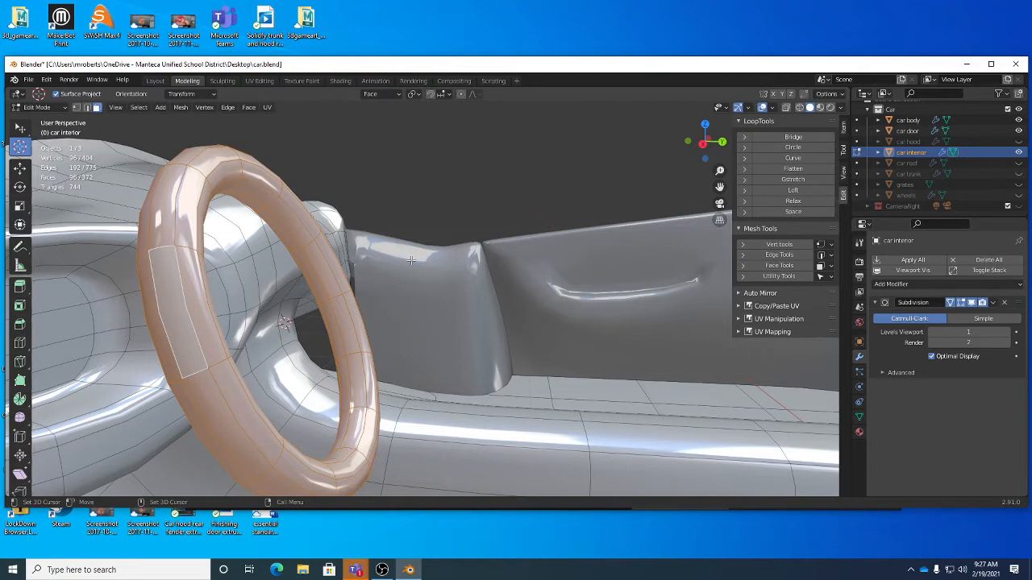
{"action": "left_click", "coordinate": [377, 95]}
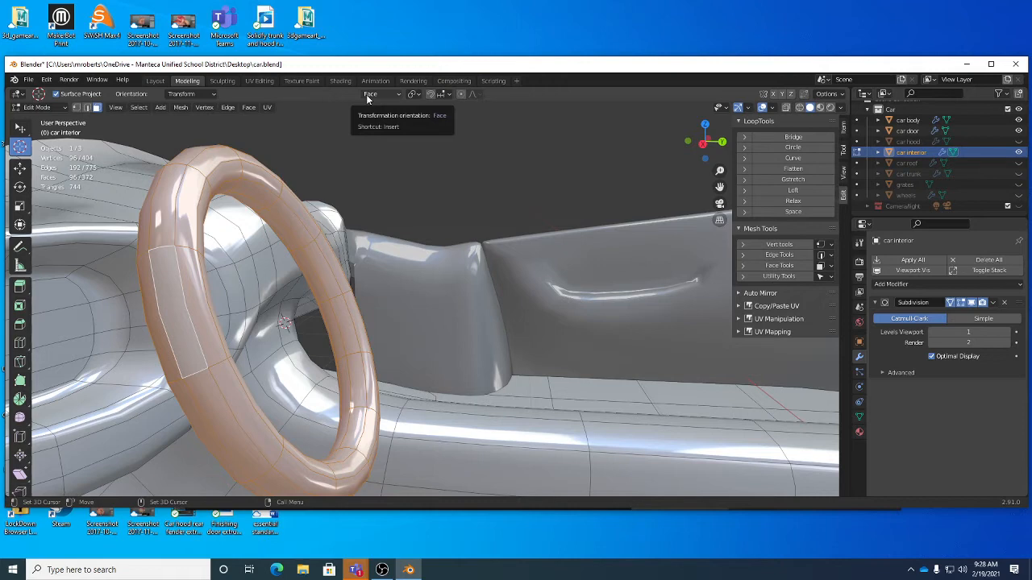
{"action": "left_click", "coordinate": [414, 94]}
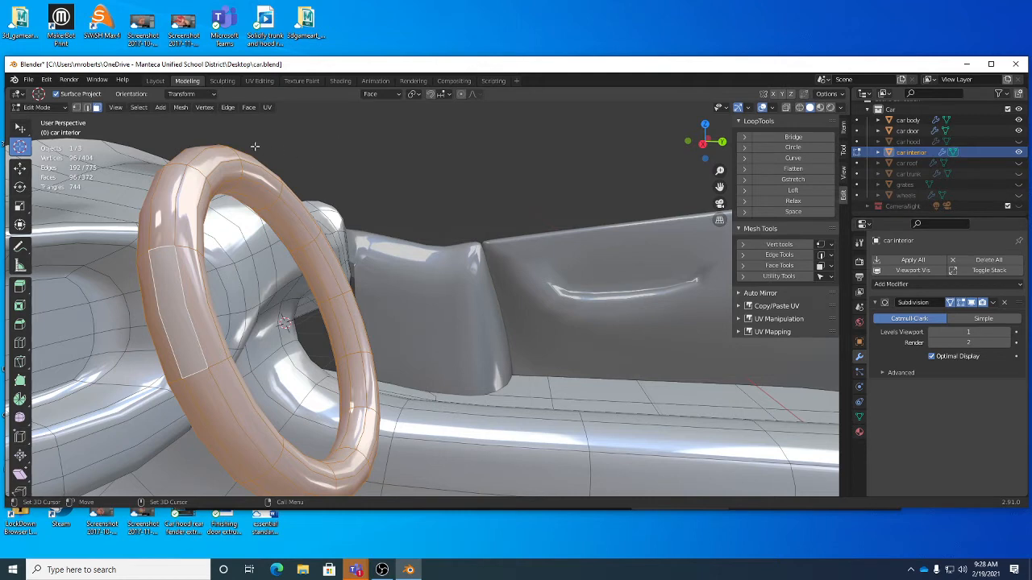
Add a cylinder at the 3D cursor in the steering wheel's center and set its vertices to 12
{"action": "left_click", "coordinate": [164, 110]}
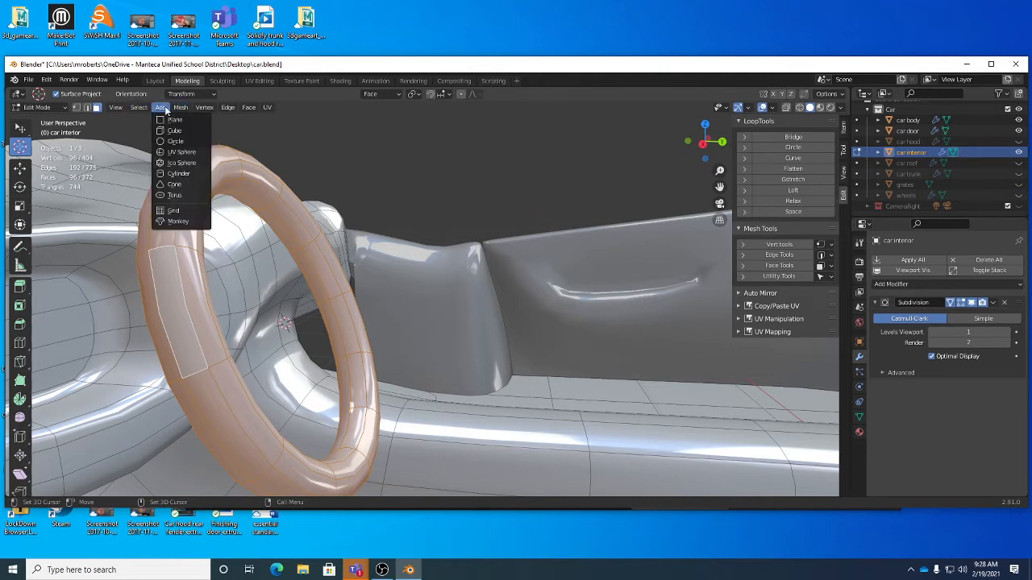
{"action": "left_click", "coordinate": [179, 174]}
{"action": "scroll", "coordinate": [109, 439], "scroll_direction": "down", "scroll_amount": 5}
{"action": "middle_click_drag", "start_coordinate": [108, 439], "coordinate": [98, 463]}
{"action": "left_click", "coordinate": [79, 489]}
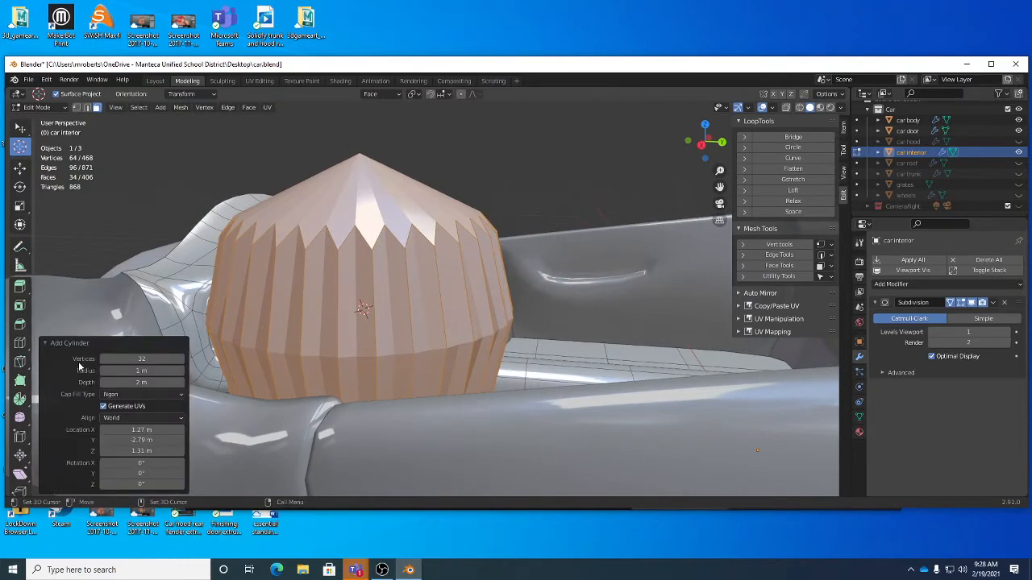
{"action": "left_click", "coordinate": [136, 359]}
{"action": "type", "text": "12"}
{"action": "key", "text": "Tab"}
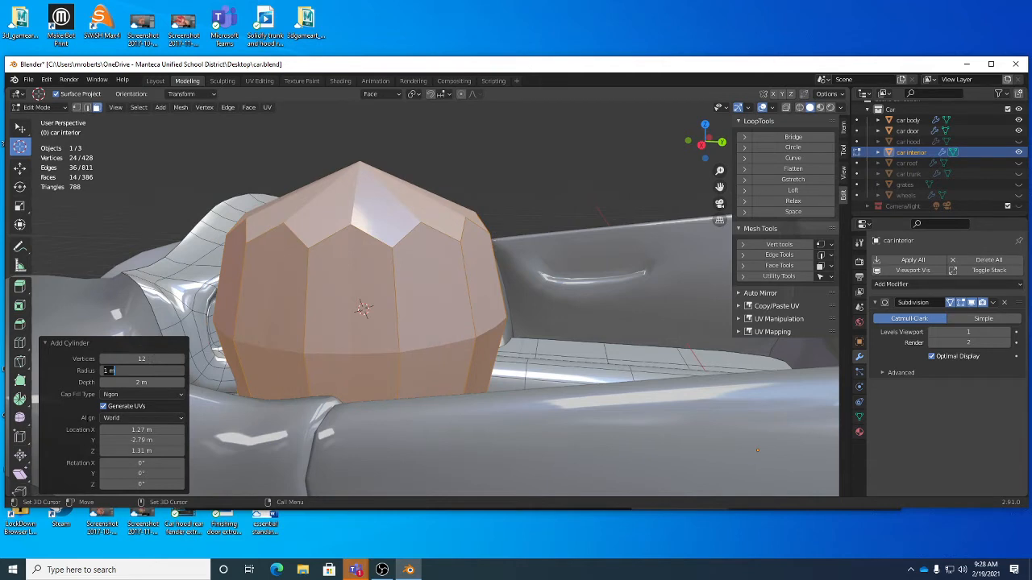
Set the new cylinder's alignment to 3D Cursor so it follows the steering wheel's tilt
{"action": "left_click", "coordinate": [129, 418]}
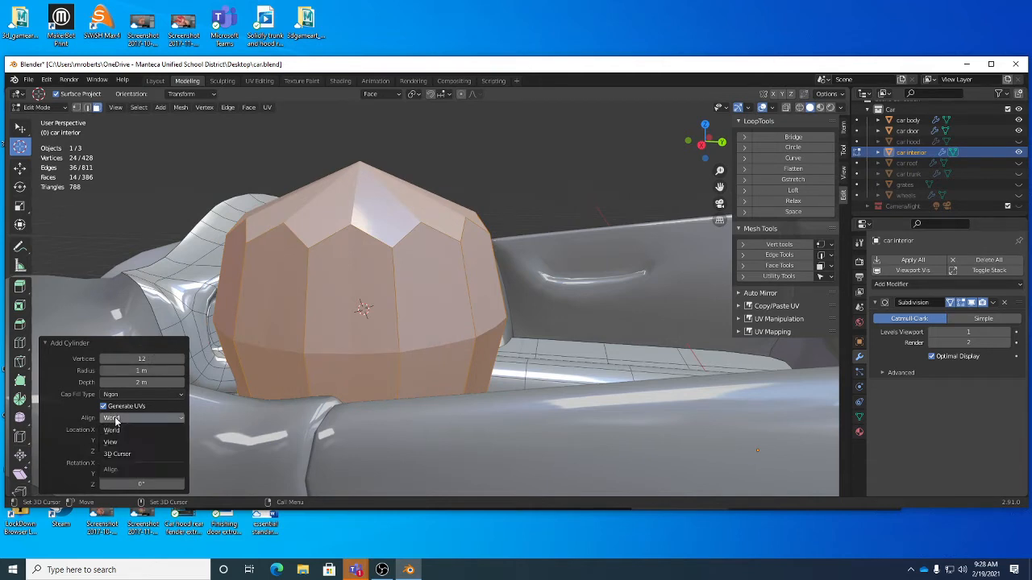
{"action": "left_click", "coordinate": [118, 455]}
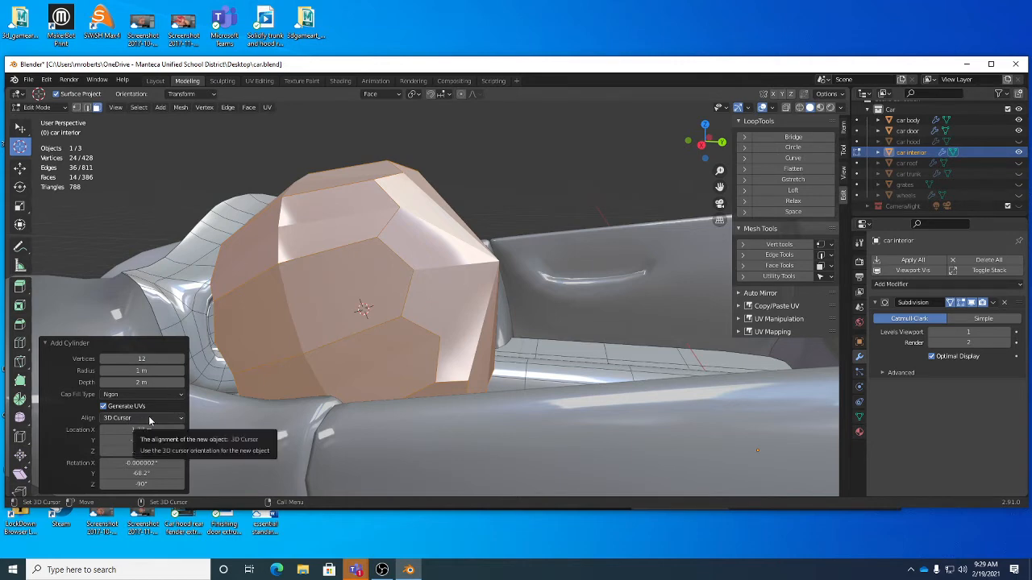
{"action": "left_click", "coordinate": [133, 342]}
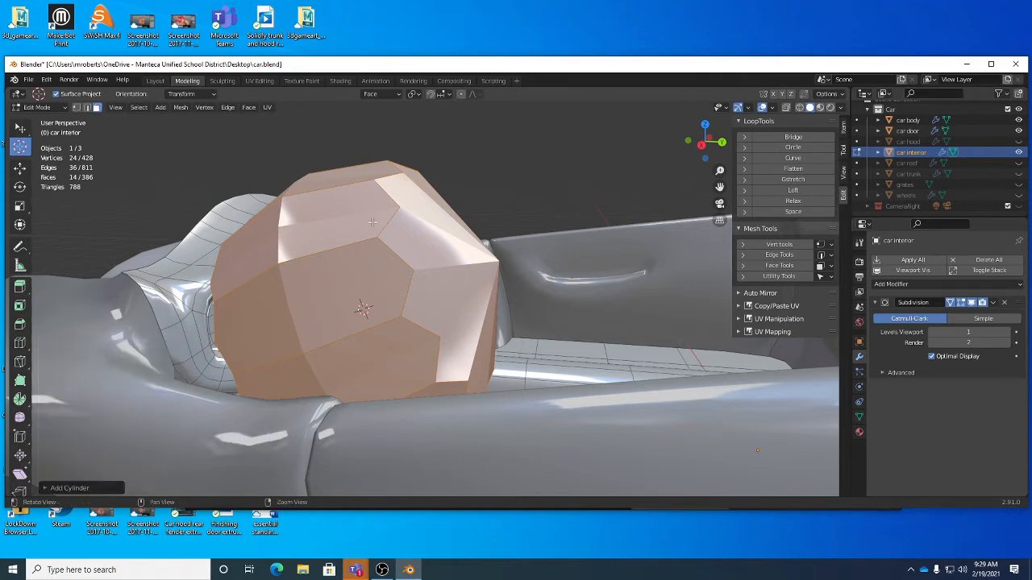
Scale the cylinder down uniformly to a hub about a third of the steering wheel's diameter
{"action": "left_click_drag", "start_coordinate": [452, 237], "coordinate": [437, 243], "text": "alt"}
{"action": "key", "text": "r"}
{"action": "key", "text": "s"}
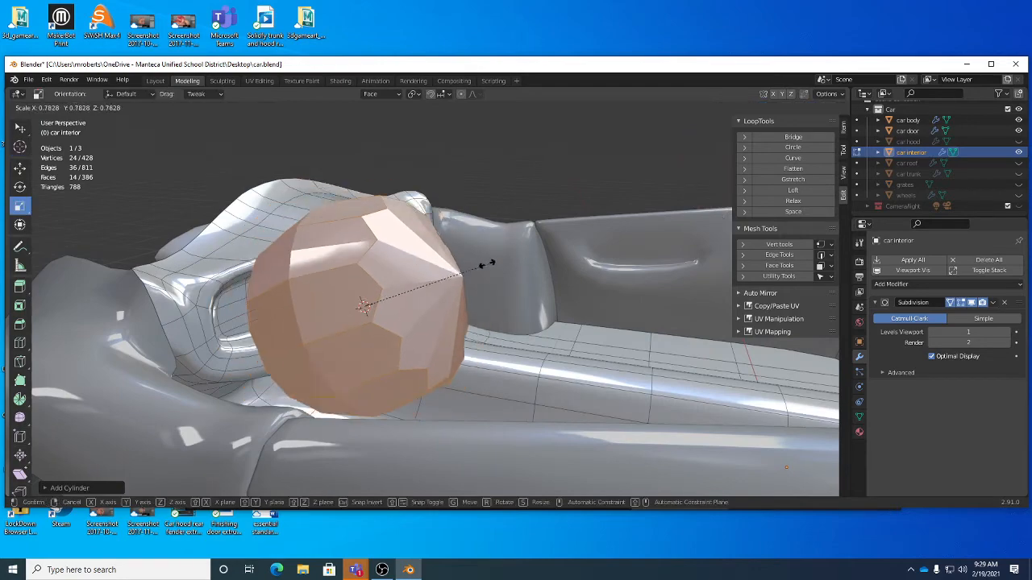
{"action": "left_click", "coordinate": [375, 267]}
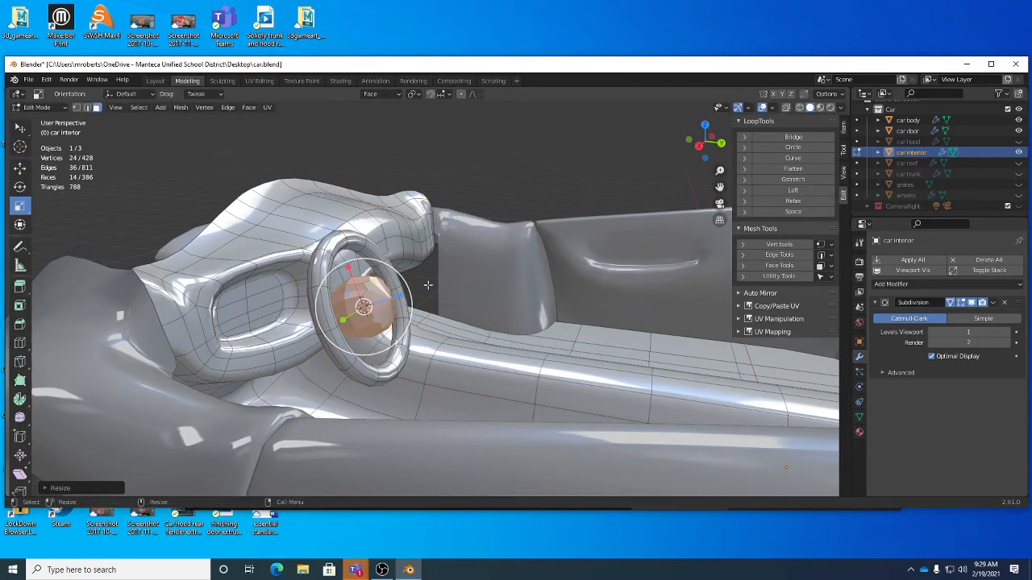
{"action": "key", "text": "KP_Decimal"}
{"action": "key", "text": "s"}
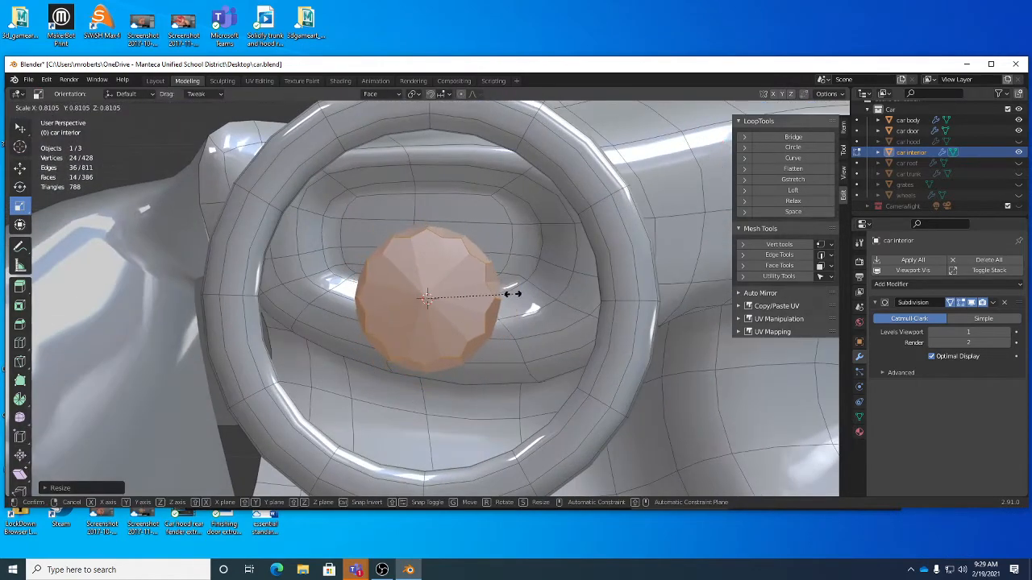
{"action": "left_click", "coordinate": [505, 294]}
Flatten the hub along the Face orientation's Z axis and scale it up slightly in all directions
{"action": "middle_click_drag", "start_coordinate": [498, 292], "coordinate": [547, 282]}
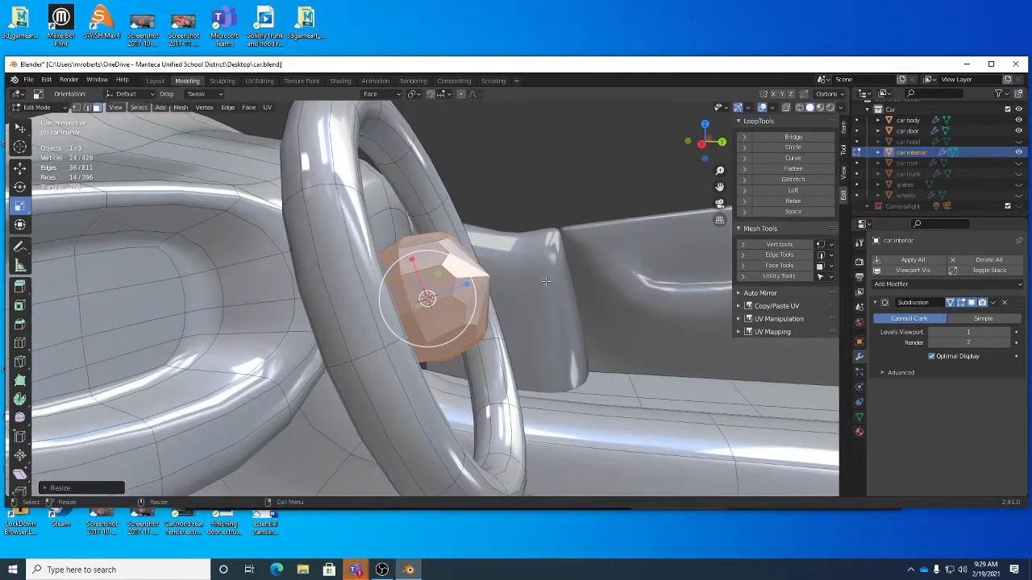
{"action": "left_click_drag", "start_coordinate": [467, 284], "coordinate": [452, 285]}
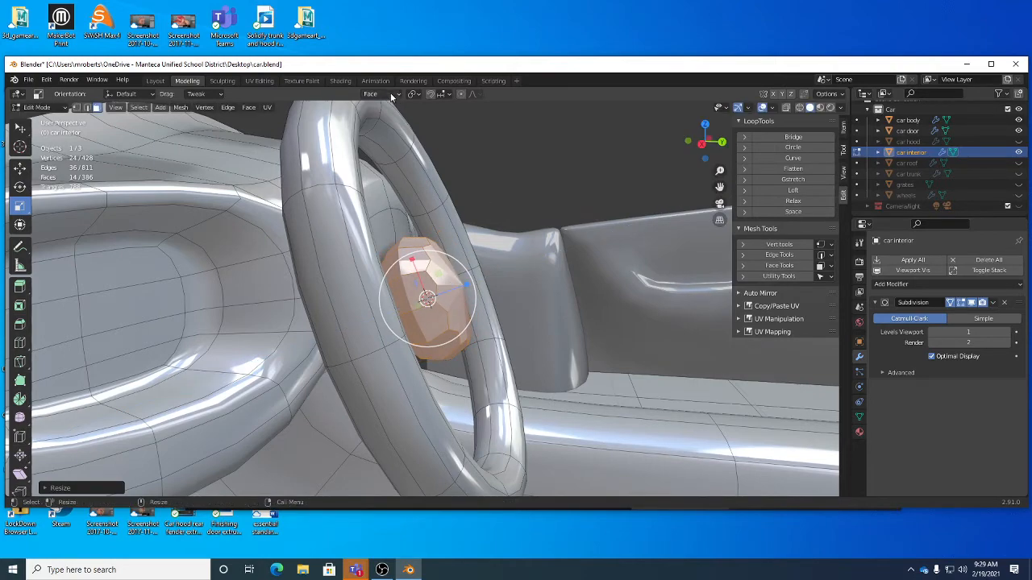
{"action": "mouse_move", "coordinate": [514, 277]}
{"action": "middle_mouse_down"}
{"action": "mouse_move", "coordinate": [467, 284]}
{"action": "mouse_move", "coordinate": [573, 257]}
{"action": "mouse_move", "coordinate": [532, 269]}
{"action": "middle_mouse_up"}
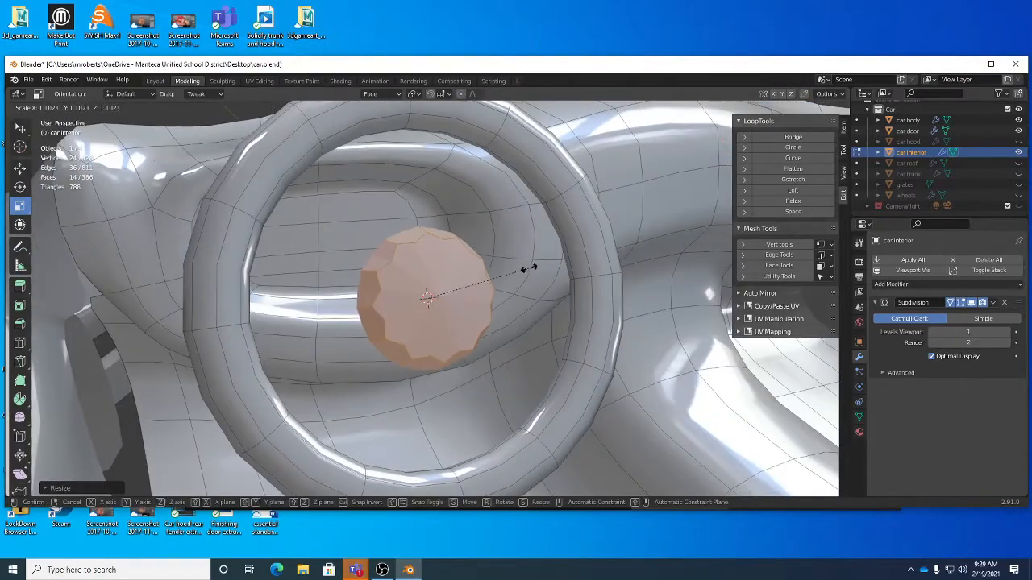
{"action": "left_click_drag", "start_coordinate": [542, 269], "coordinate": [500, 260], "text": "alt"}
Move the hub slightly below the wheel's center along the Face X axis and enlarge it a little
{"action": "key", "text": "w"}
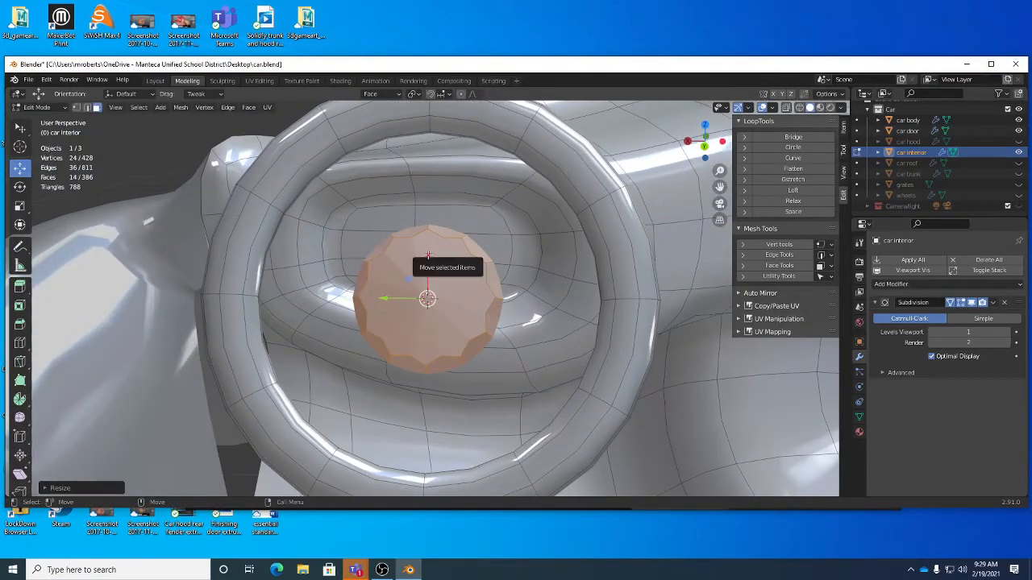
{"action": "left_click_drag", "start_coordinate": [427, 256], "coordinate": [422, 287]}
{"action": "middle_click_drag", "start_coordinate": [422, 287], "coordinate": [524, 271]}
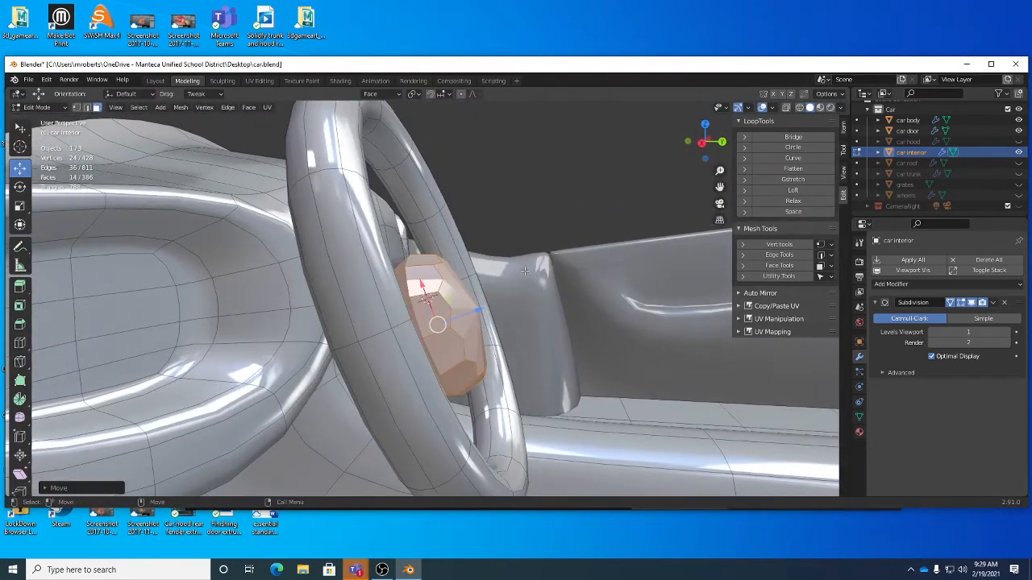
{"action": "key", "text": "r"}
{"action": "left_click_drag", "start_coordinate": [574, 252], "coordinate": [592, 257]}
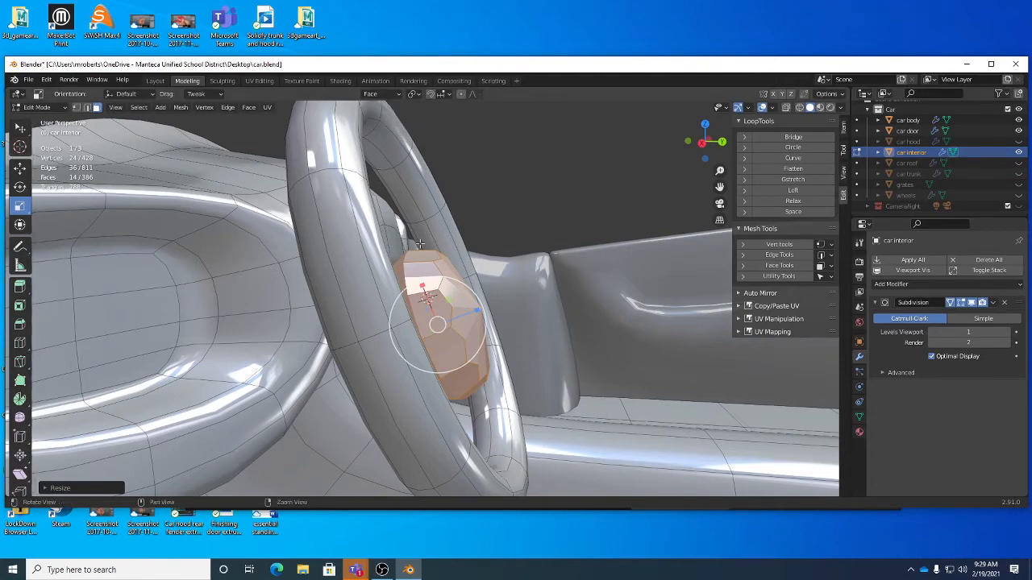
{"action": "middle_click_drag", "start_coordinate": [419, 244], "coordinate": [436, 297]}
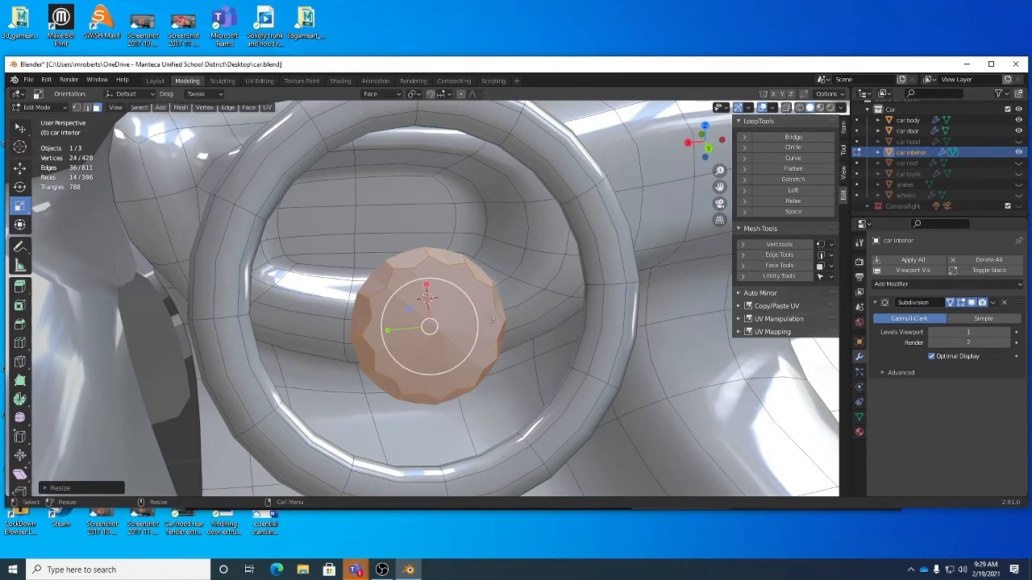
{"action": "left_click", "coordinate": [396, 96]}
{"action": "middle_click_drag", "start_coordinate": [493, 329], "coordinate": [324, 137]}
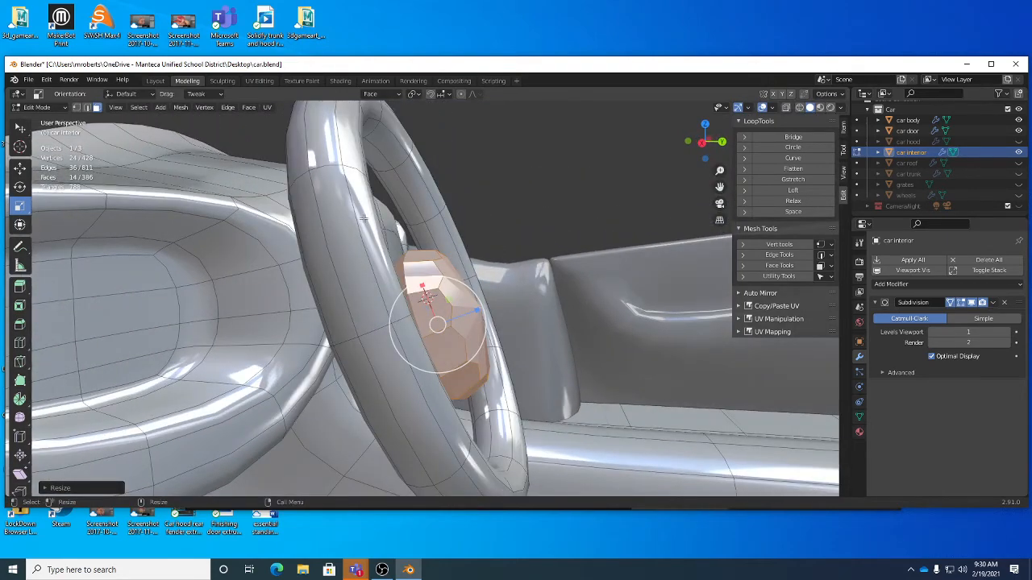
Apply smooth shading to the faces of the steering wheel hub
{"action": "middle_click_drag", "start_coordinate": [364, 219], "coordinate": [448, 290]}
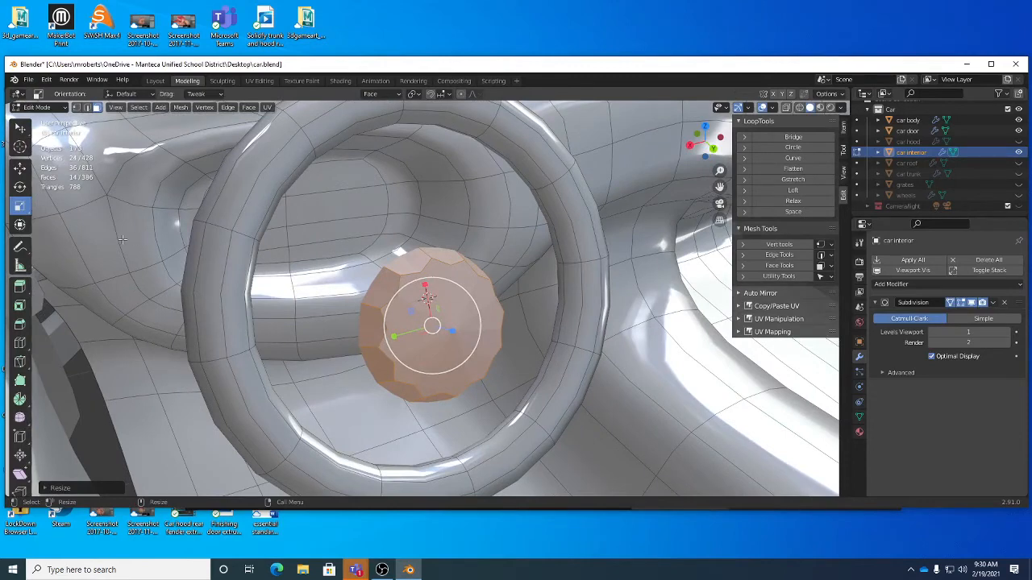
{"action": "right_click", "coordinate": [531, 264]}
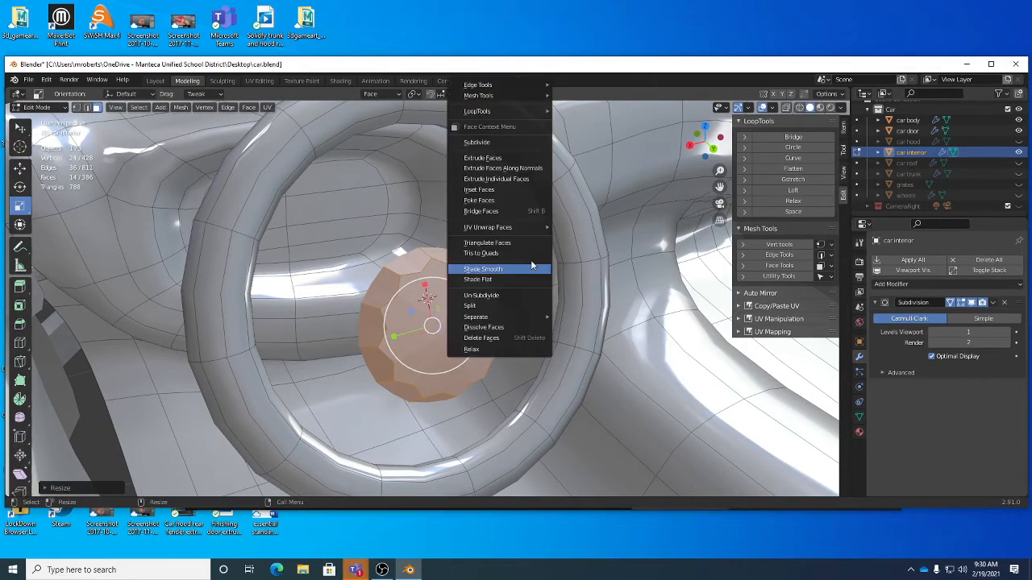
{"action": "left_click", "coordinate": [531, 268]}
{"action": "middle_click_drag", "start_coordinate": [473, 306], "coordinate": [490, 302]}
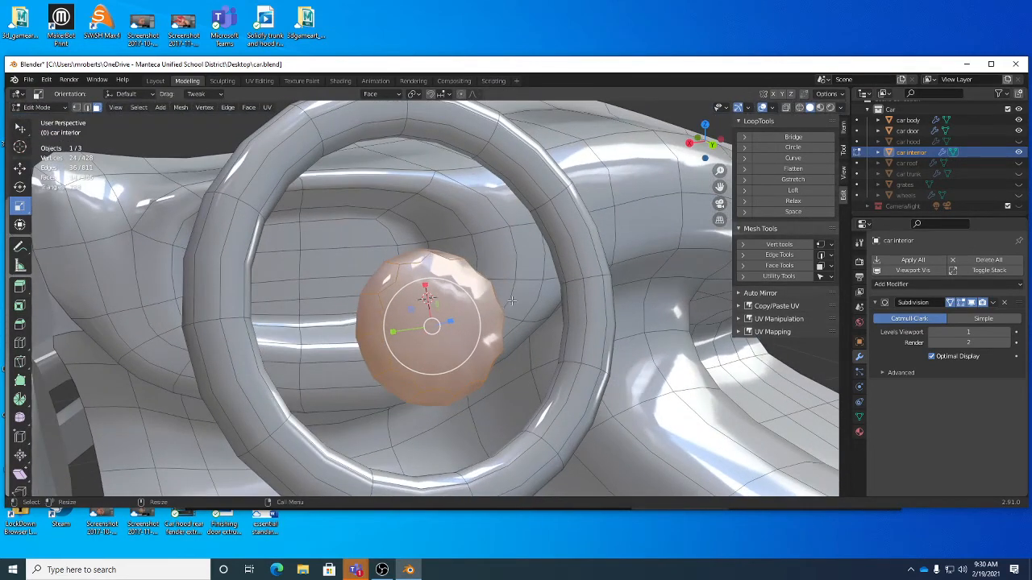
Select the front and back cap faces of the steering wheel hub
{"action": "key", "text": "w"}
{"action": "left_click", "coordinate": [449, 319]}
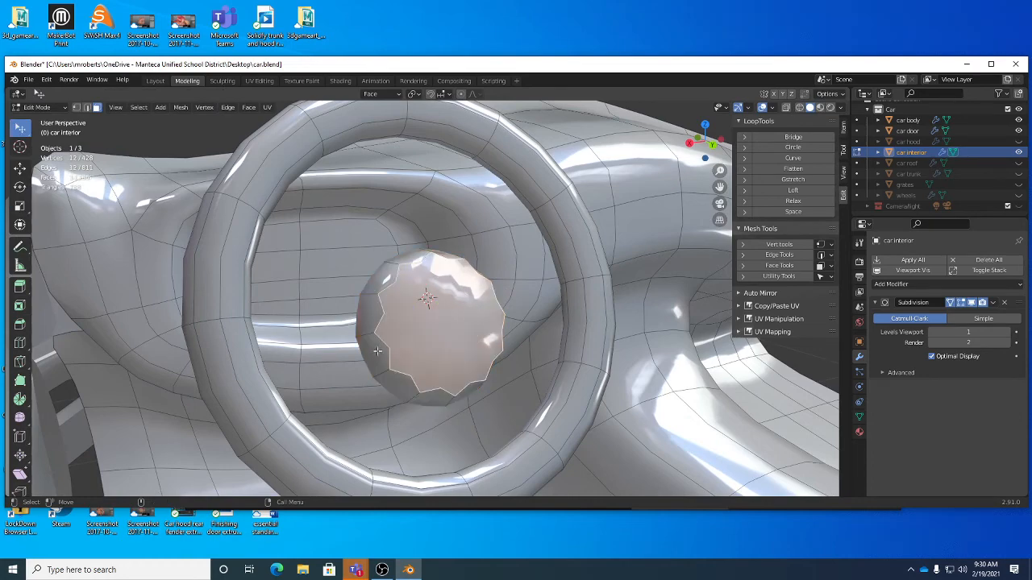
{"action": "middle_click_drag", "start_coordinate": [377, 351], "coordinate": [501, 349]}
{"action": "left_click", "coordinate": [403, 343], "text": "shift"}
{"action": "middle_click_drag", "start_coordinate": [403, 343], "coordinate": [512, 342]}
Try insetting both hub cap faces with the Inset Faces tool, then undo the inset
{"action": "left_click", "coordinate": [19, 304]}
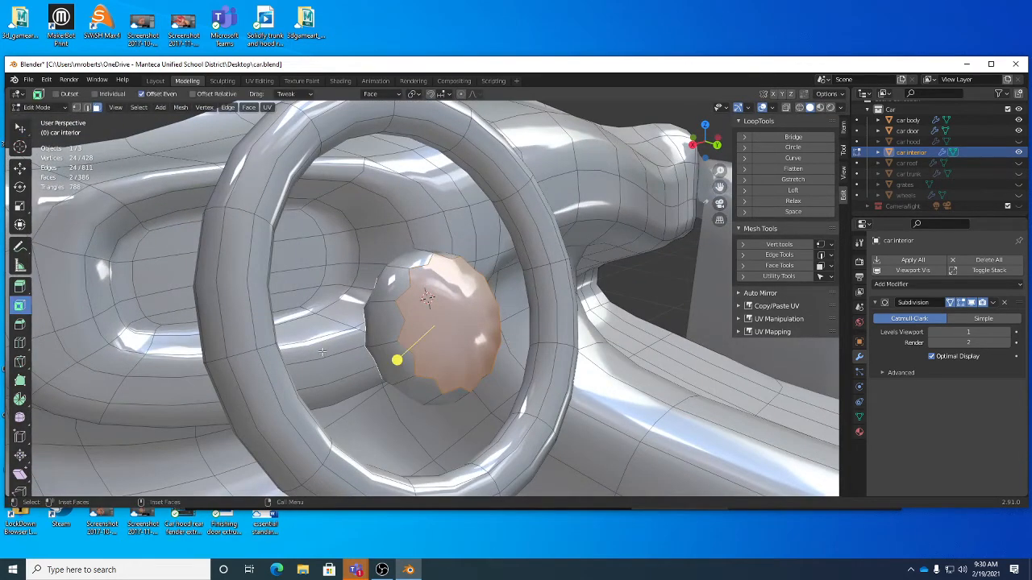
{"action": "left_click_drag", "start_coordinate": [535, 384], "coordinate": [536, 381]}
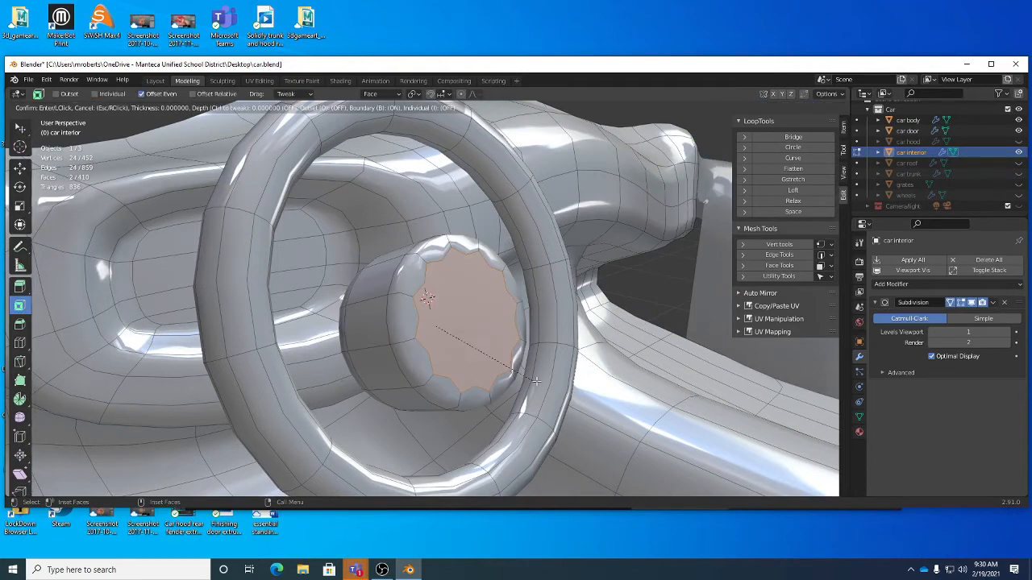
{"action": "left_click_drag", "start_coordinate": [616, 351], "coordinate": [392, 327]}
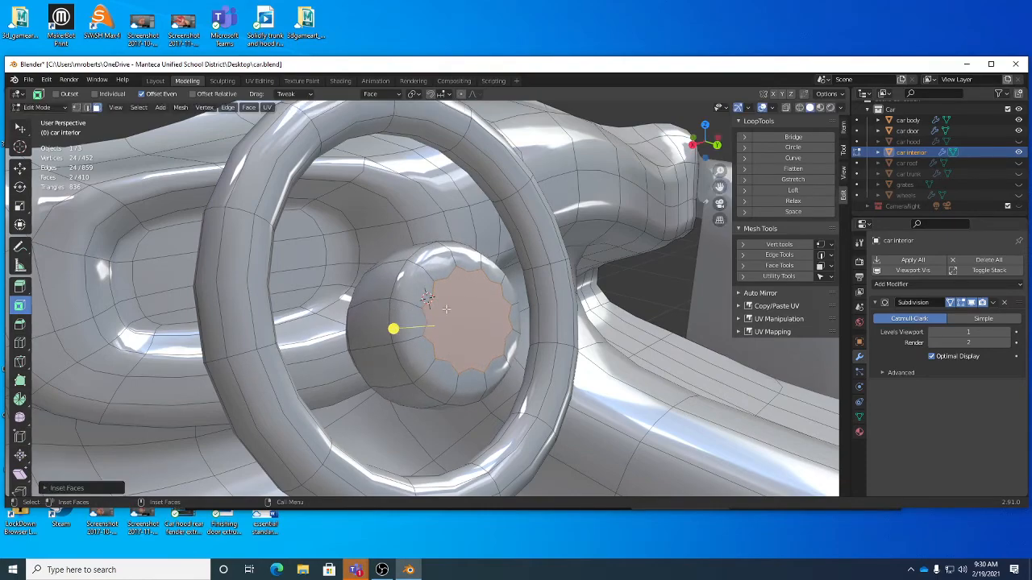
{"action": "middle_click_drag", "start_coordinate": [392, 327], "coordinate": [490, 318]}
{"action": "key", "text": "ctrl+z"}
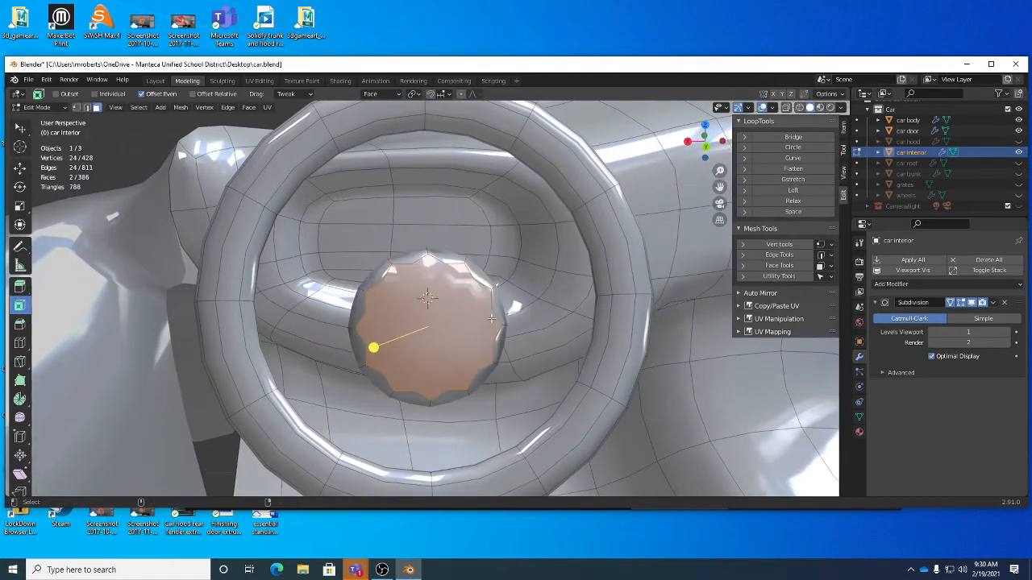
Try two successive insets on both hub caps and undo them
{"action": "key", "text": "i"}
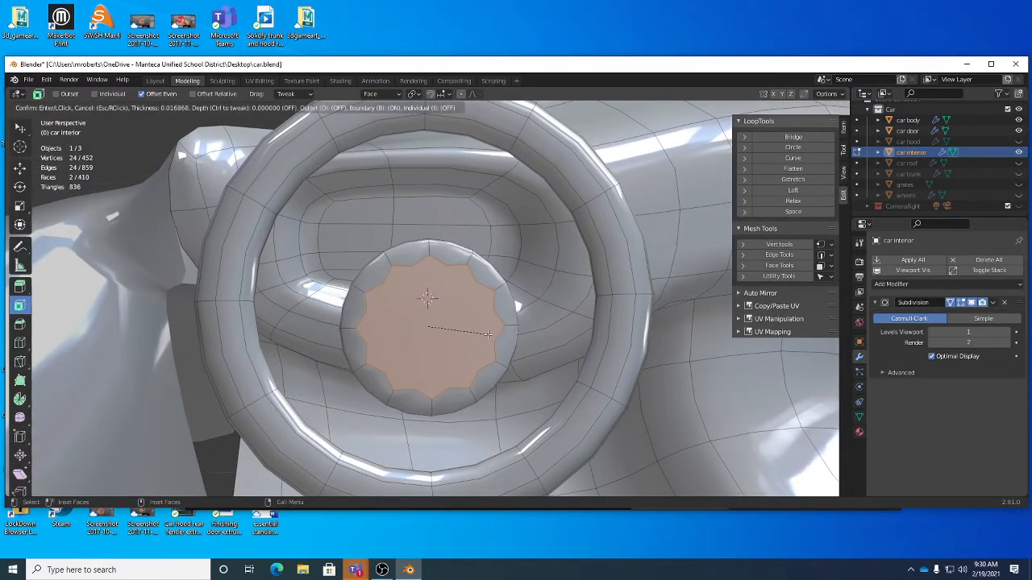
{"action": "left_click_drag", "start_coordinate": [482, 335], "coordinate": [516, 329]}
{"action": "scroll", "coordinate": [516, 329], "scroll_direction": "down", "scroll_amount": 3}
{"action": "middle_click_drag", "start_coordinate": [516, 329], "coordinate": [504, 350]}
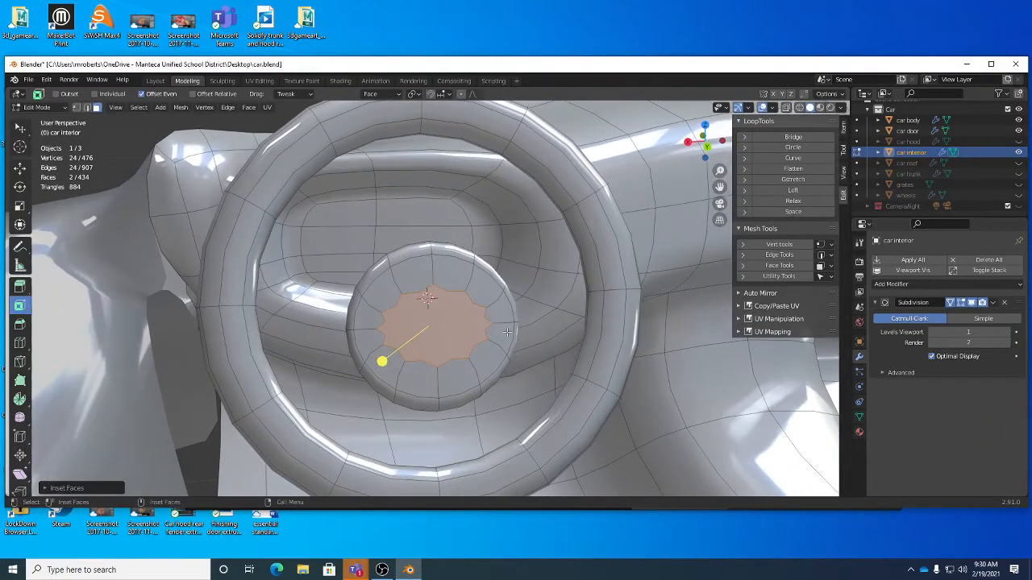
{"action": "key", "text": "ctrl+z"}
{"action": "key", "text": "shift+space"}
{"action": "key", "text": "s"}
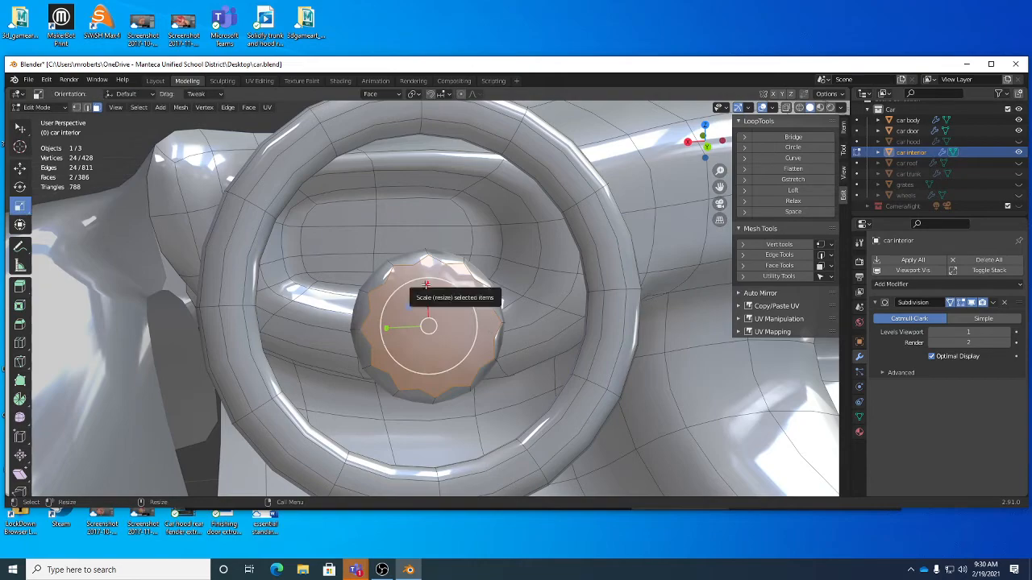
{"action": "middle_click_drag", "start_coordinate": [426, 284], "coordinate": [483, 331]}
Inset both hub cap faces by 0.07385 m with Boundary, Offset Even and Offset Relative enabled
{"action": "key", "text": "shift+space"}
{"action": "key", "text": "i"}
{"action": "key", "text": "i"}
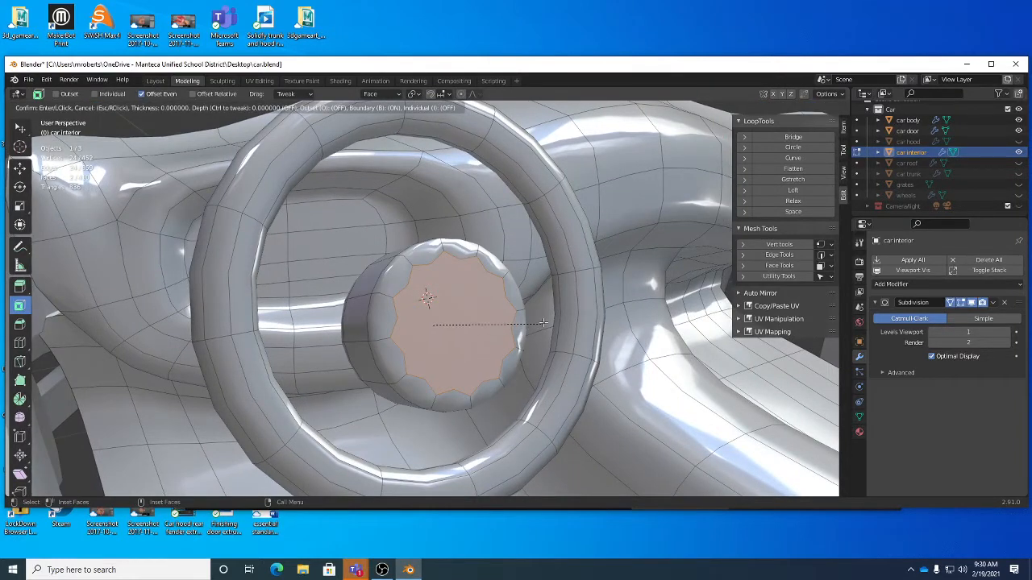
{"action": "left_click", "coordinate": [479, 318]}
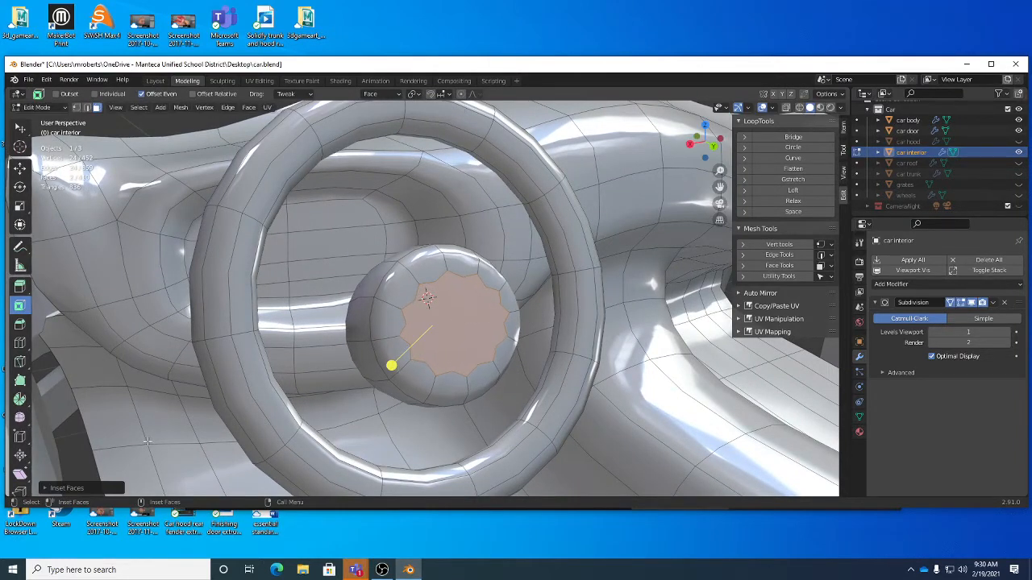
{"action": "left_click", "coordinate": [100, 486]}
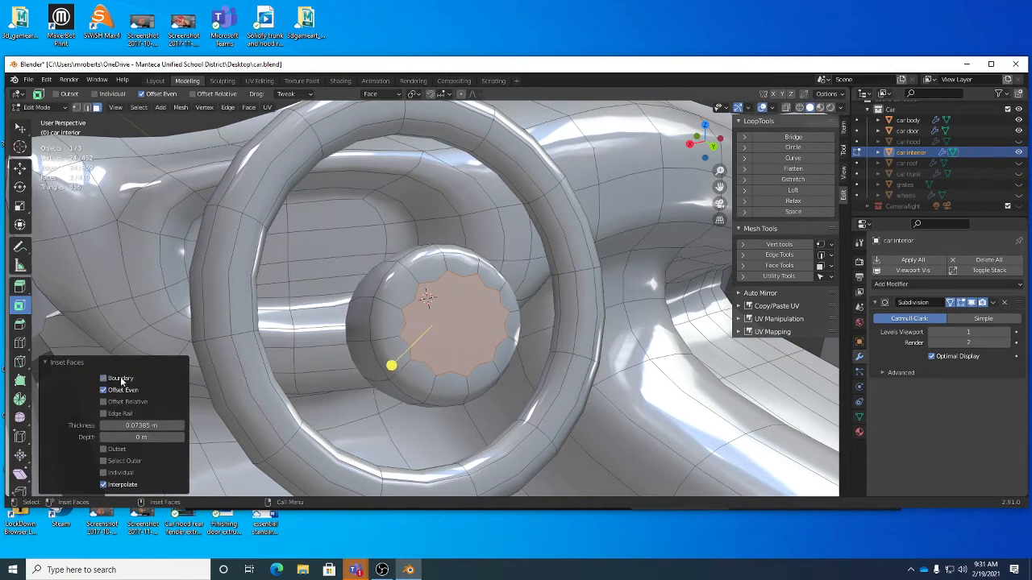
{"action": "left_click", "coordinate": [103, 401]}
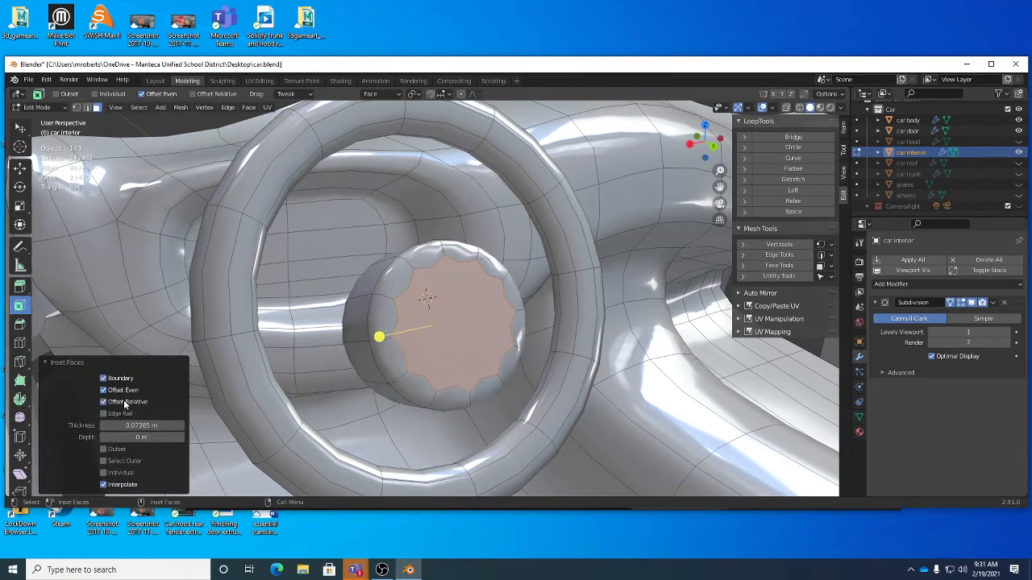
Inset both hub cap faces a second time by about 0.042 m
{"action": "middle_click_drag", "start_coordinate": [426, 382], "coordinate": [516, 363]}
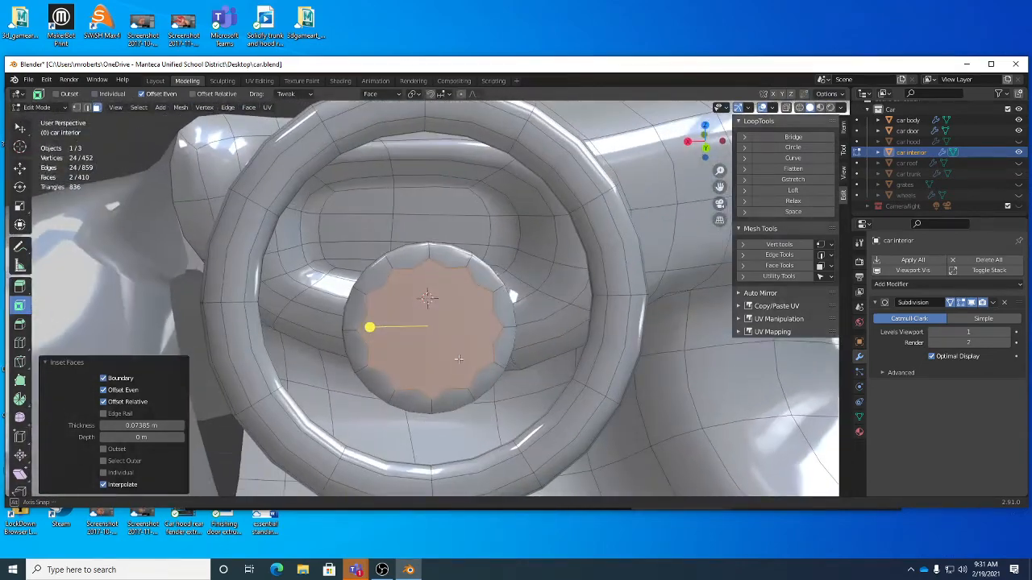
{"action": "key", "text": "i"}
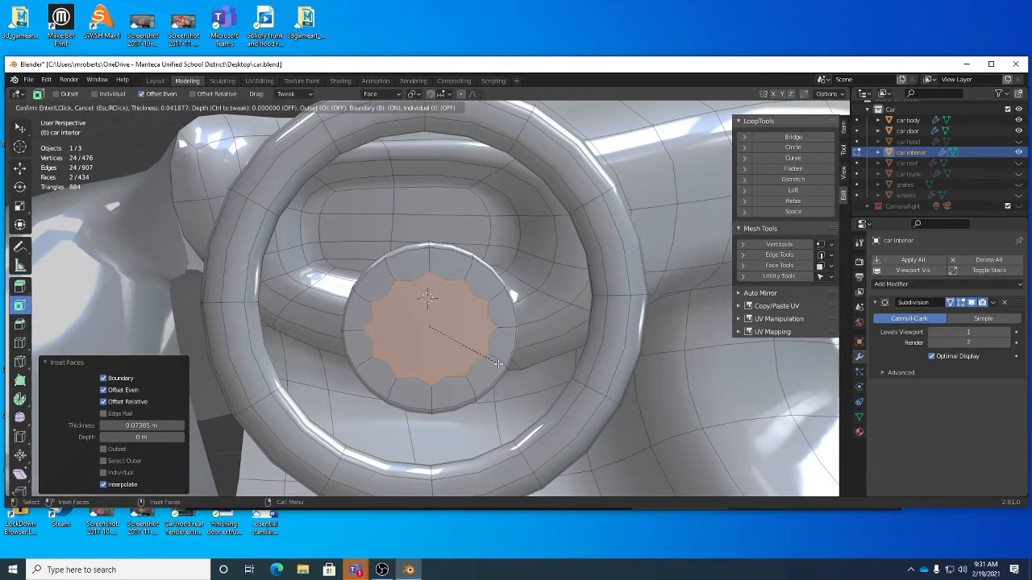
{"action": "left_click", "coordinate": [497, 365]}
{"action": "middle_click_drag", "start_coordinate": [497, 364], "coordinate": [460, 384]}
Scale the inner cap faces by about 1.138 along the Face orientation's X axis
{"action": "key", "text": "shift+space"}
{"action": "key", "text": "s"}
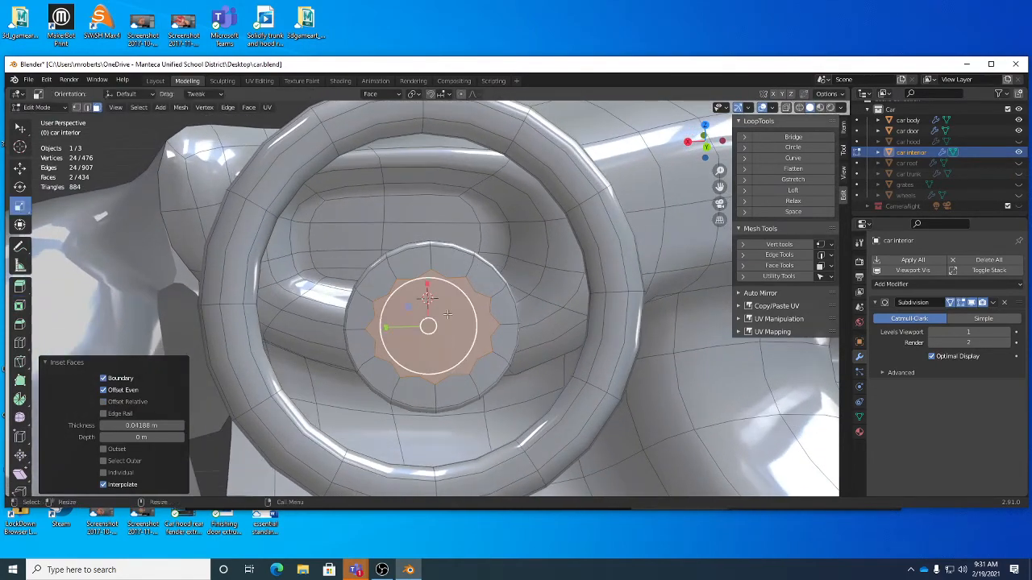
{"action": "left_click_drag", "start_coordinate": [427, 288], "coordinate": [426, 275]}
{"action": "middle_click_drag", "start_coordinate": [436, 307], "coordinate": [476, 333]}
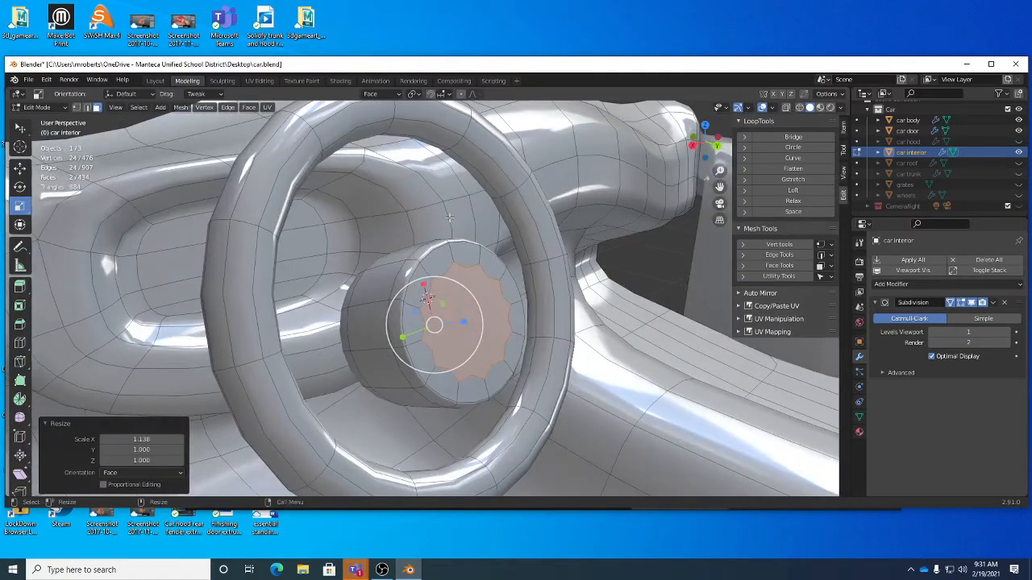
Set the Normal orientation and Individual Origins pivot, and scale both inner cap faces uniformly to 0.634
{"action": "left_click", "coordinate": [398, 96]}
{"action": "left_click", "coordinate": [359, 150]}
{"action": "middle_click_drag", "start_coordinate": [572, 347], "coordinate": [477, 179]}
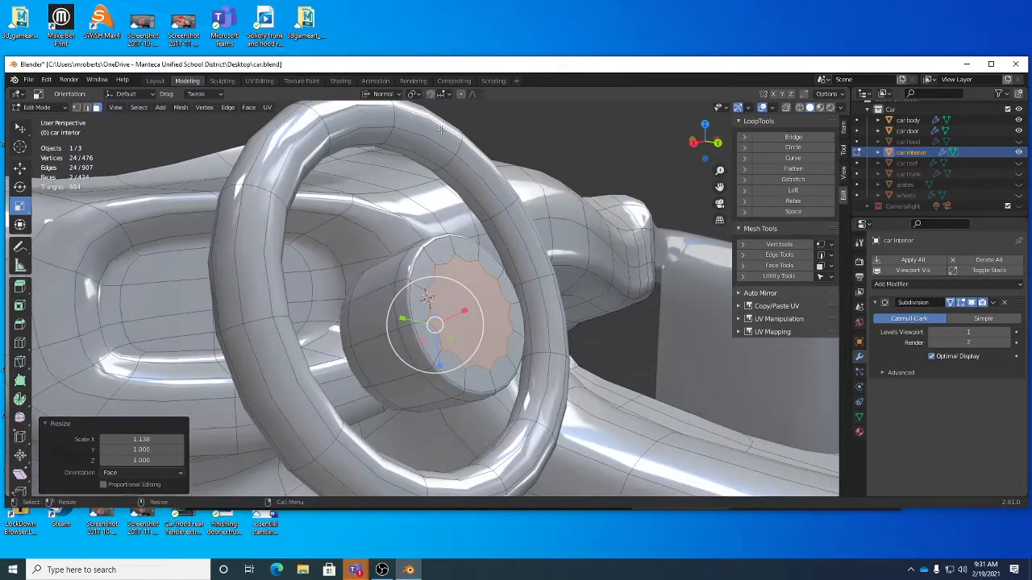
{"action": "left_click", "coordinate": [413, 94]}
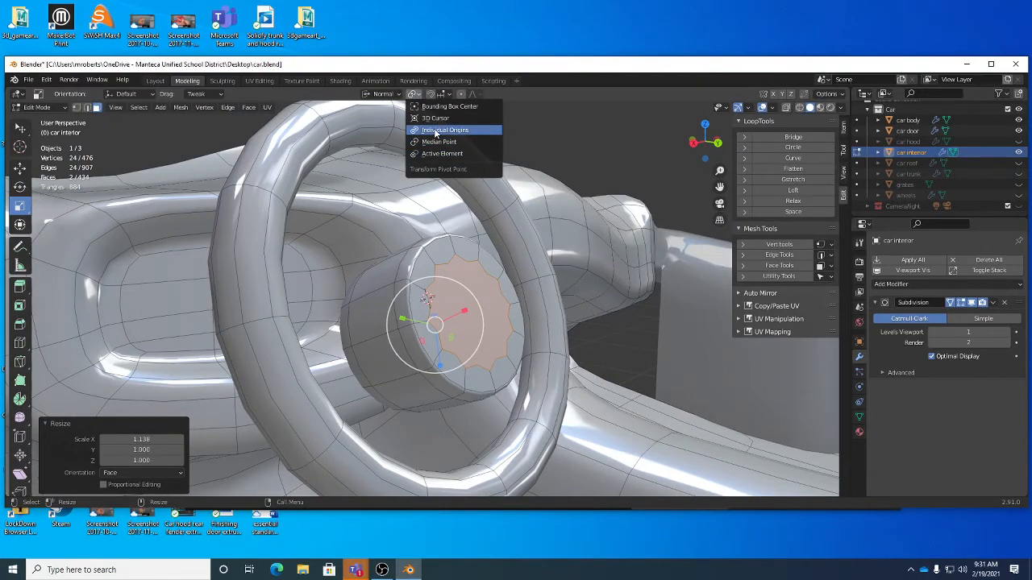
{"action": "left_click", "coordinate": [435, 131]}
{"action": "key", "text": "s"}
{"action": "left_click", "coordinate": [493, 290]}
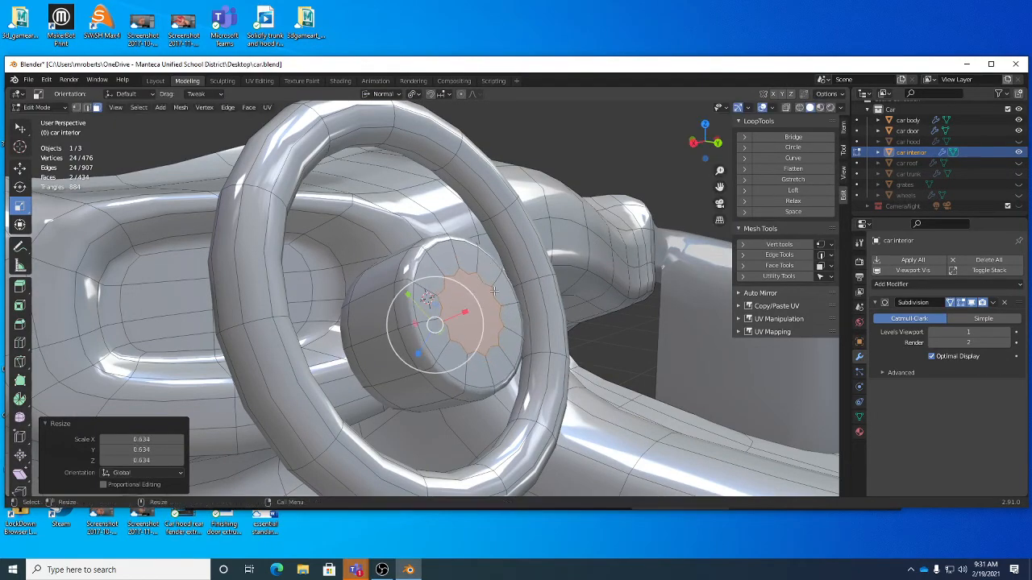
{"action": "middle_click_drag", "start_coordinate": [493, 290], "coordinate": [391, 353]}
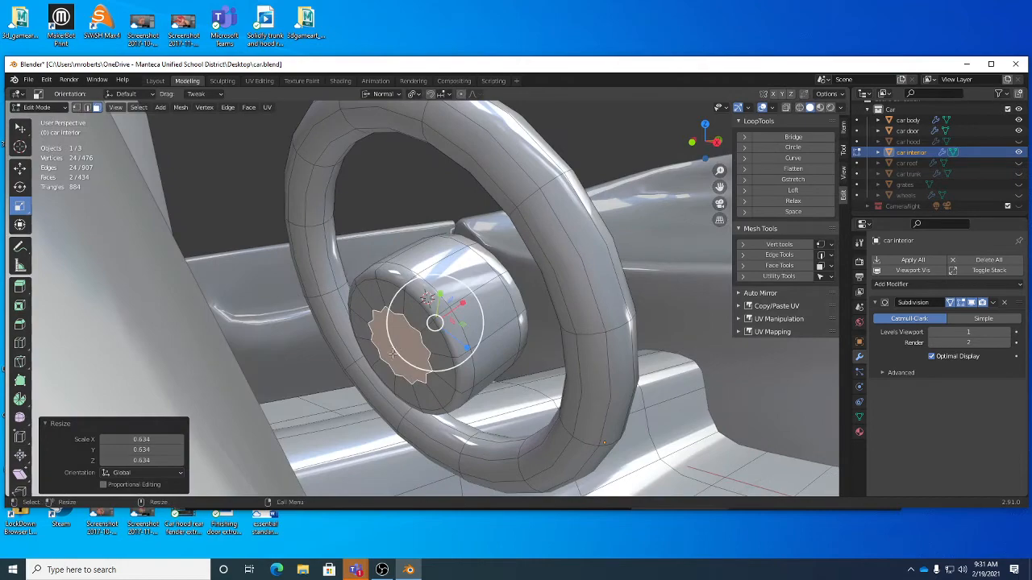
{"action": "left_click", "coordinate": [53, 424]}
{"action": "middle_click_drag", "start_coordinate": [173, 343], "coordinate": [398, 346]}
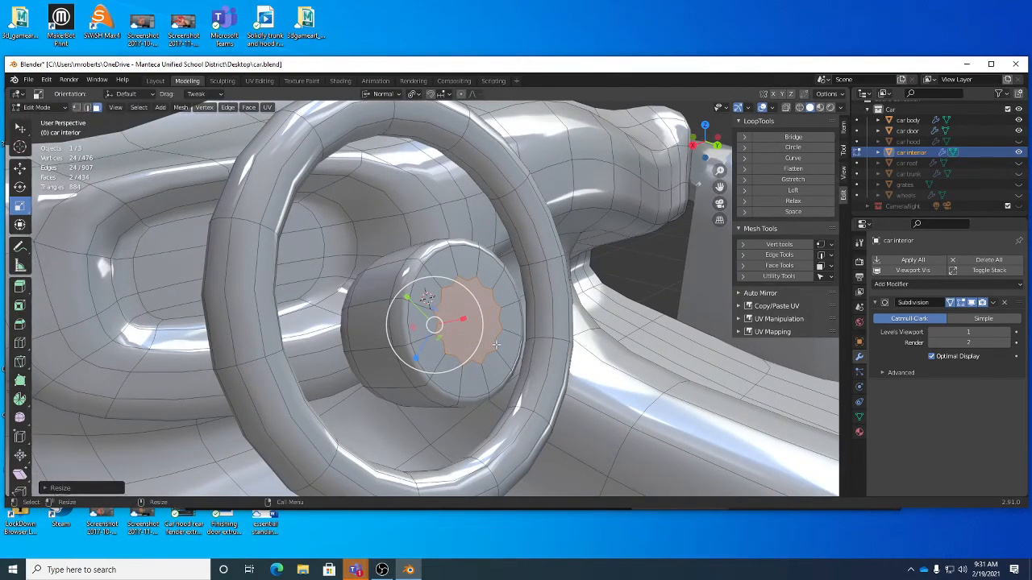
{"action": "mouse_move", "coordinate": [497, 345]}
{"action": "middle_mouse_down"}
{"action": "mouse_move", "coordinate": [419, 347]}
{"action": "mouse_move", "coordinate": [504, 337]}
{"action": "middle_mouse_up"}
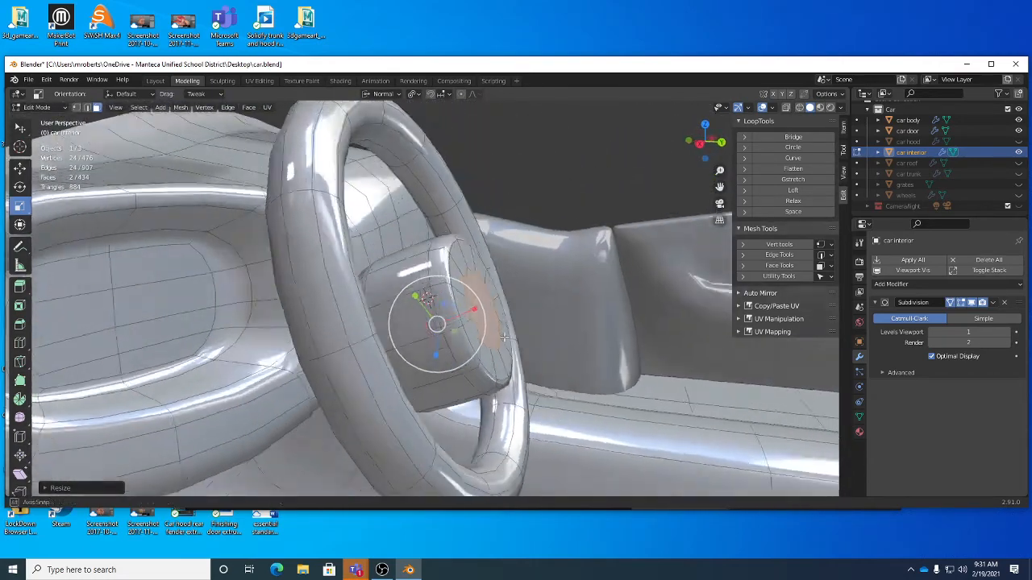
Nudge the inner cap faces slightly along the Normal orientation's X and Z axes
{"action": "left_click_drag", "start_coordinate": [503, 337], "coordinate": [502, 342], "text": "alt"}
{"action": "key", "text": "w"}
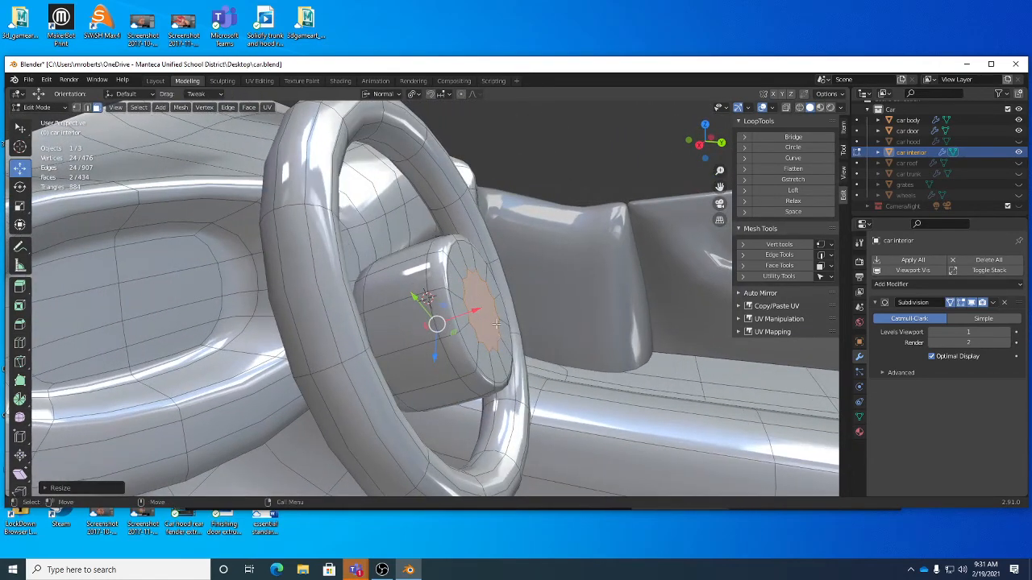
{"action": "left_click_drag", "start_coordinate": [476, 310], "coordinate": [487, 311]}
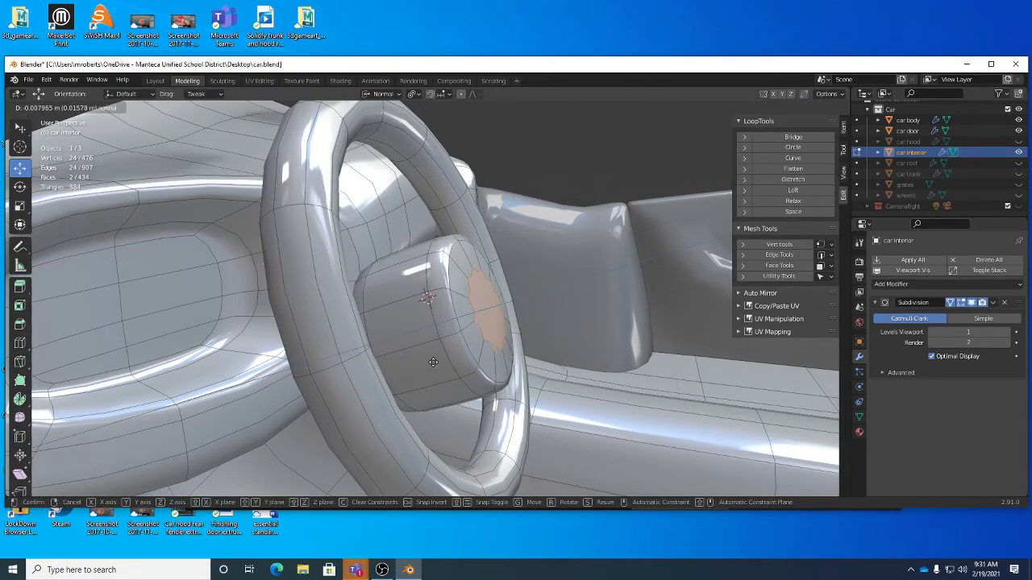
{"action": "middle_click_drag", "start_coordinate": [434, 356], "coordinate": [459, 347]}
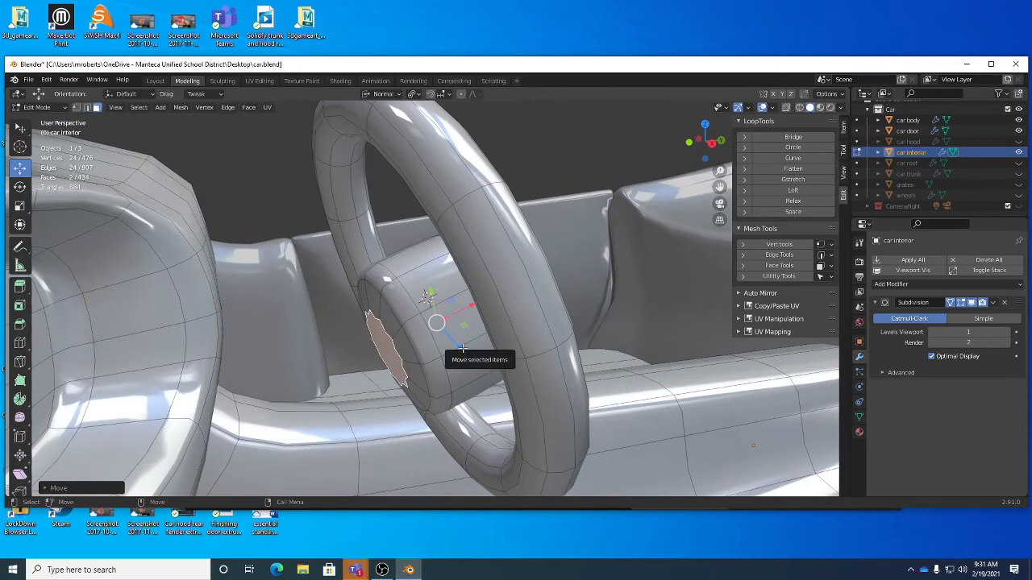
{"action": "left_click_drag", "start_coordinate": [461, 347], "coordinate": [457, 352]}
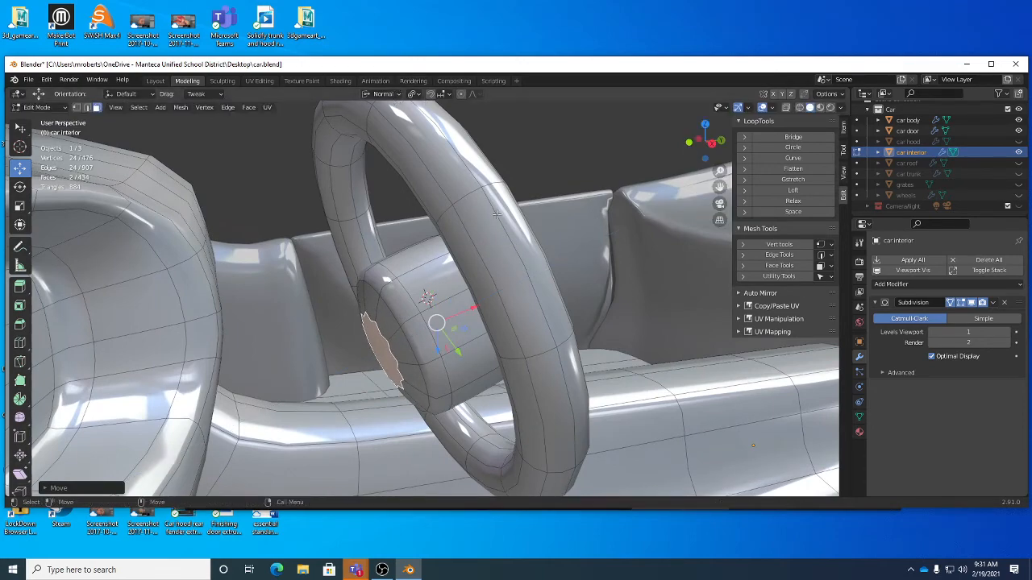
Select the whole linked hub and thin it slightly along the Face orientation's Z axis
{"action": "middle_click_drag", "start_coordinate": [497, 213], "coordinate": [460, 268]}
{"action": "key", "text": "ctrl+l"}
{"action": "key", "text": "r"}
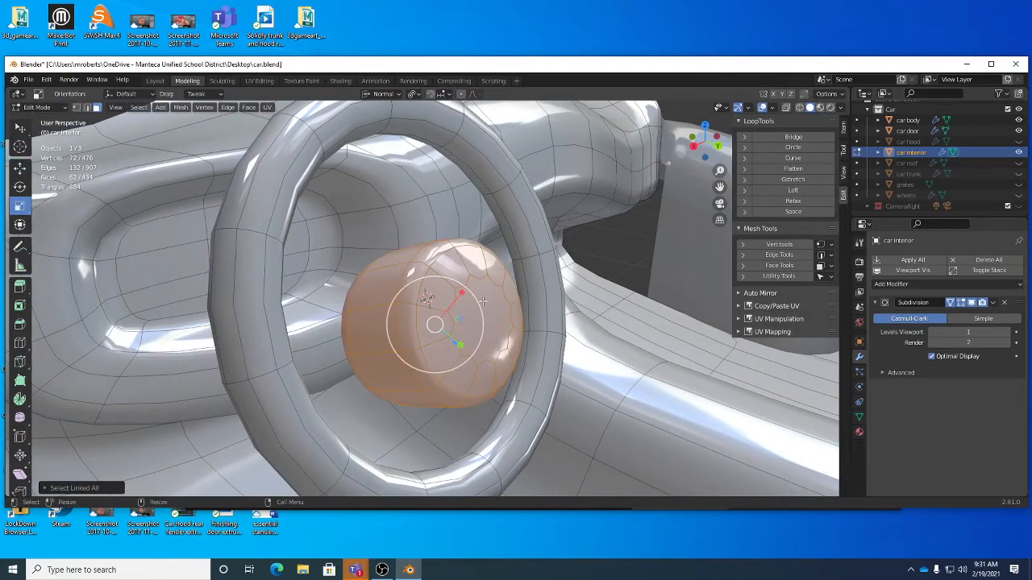
{"action": "left_click_drag", "start_coordinate": [360, 153], "coordinate": [384, 150], "text": "alt"}
{"action": "left_click", "coordinate": [392, 94]}
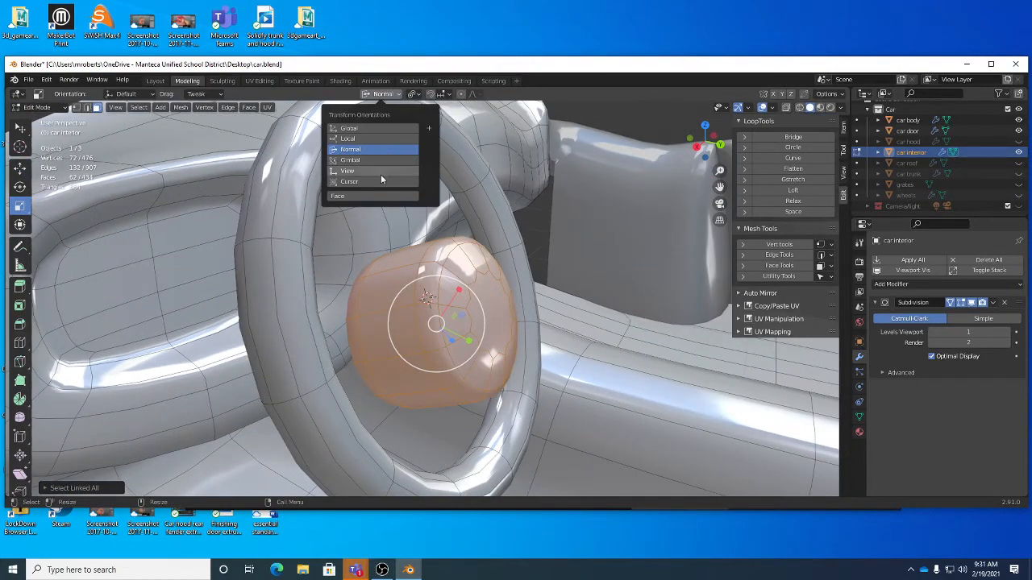
{"action": "left_click", "coordinate": [376, 192]}
{"action": "mouse_move", "coordinate": [395, 227]}
{"action": "left_mouse_down", "text": "alt"}
{"action": "mouse_move", "coordinate": [506, 264]}
{"action": "mouse_move", "coordinate": [483, 308]}
{"action": "mouse_move", "coordinate": [431, 327]}
{"action": "mouse_move", "coordinate": [486, 312]}
{"action": "mouse_move", "coordinate": [396, 229]}
{"action": "left_mouse_up", "text": "alt"}
{"action": "key", "text": "s"}
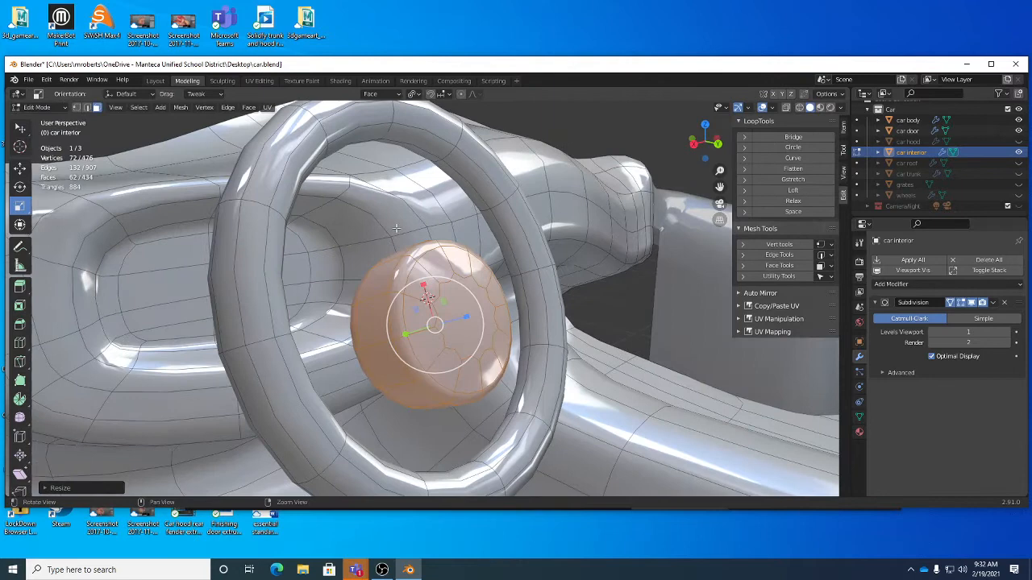
{"action": "left_click", "coordinate": [384, 94]}
{"action": "left_click", "coordinate": [415, 95]}
{"action": "left_click", "coordinate": [385, 96]}
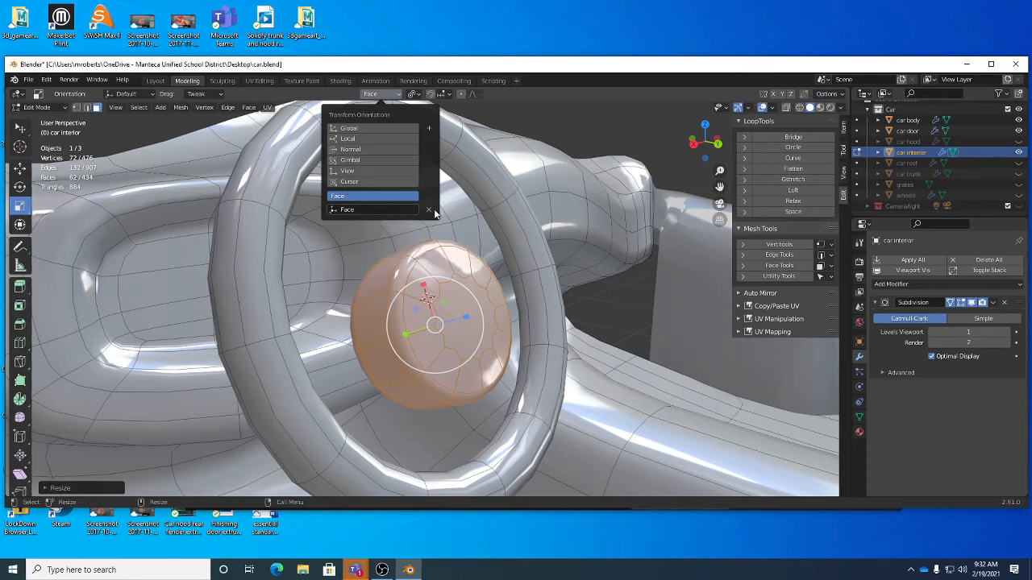
Inset only the hub's front cap face by about 0.02 m
{"action": "left_click_drag", "start_coordinate": [516, 285], "coordinate": [563, 282], "text": "alt"}
{"action": "left_click", "coordinate": [476, 280]}
{"action": "key", "text": "i"}
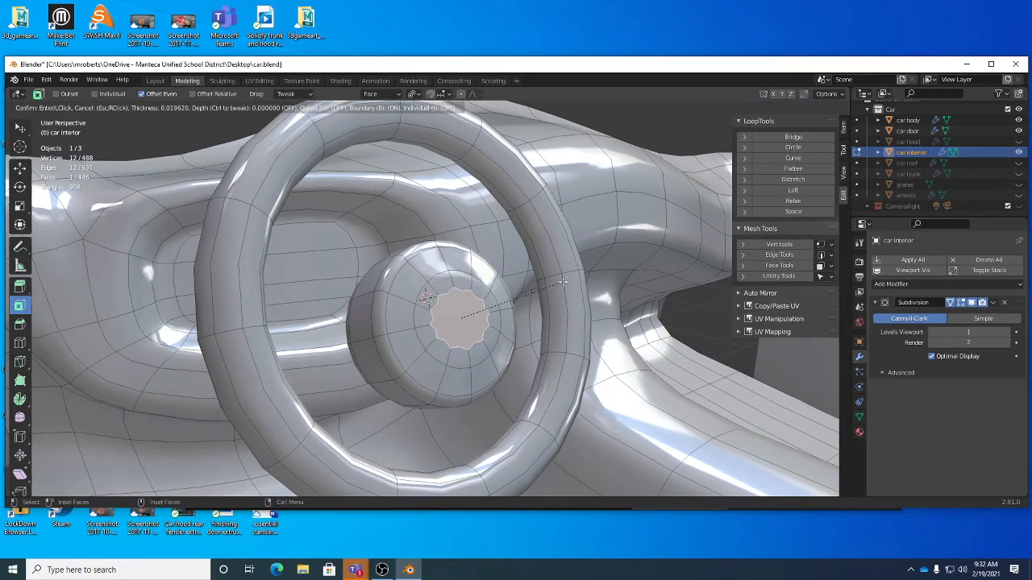
{"action": "left_click", "coordinate": [562, 281]}
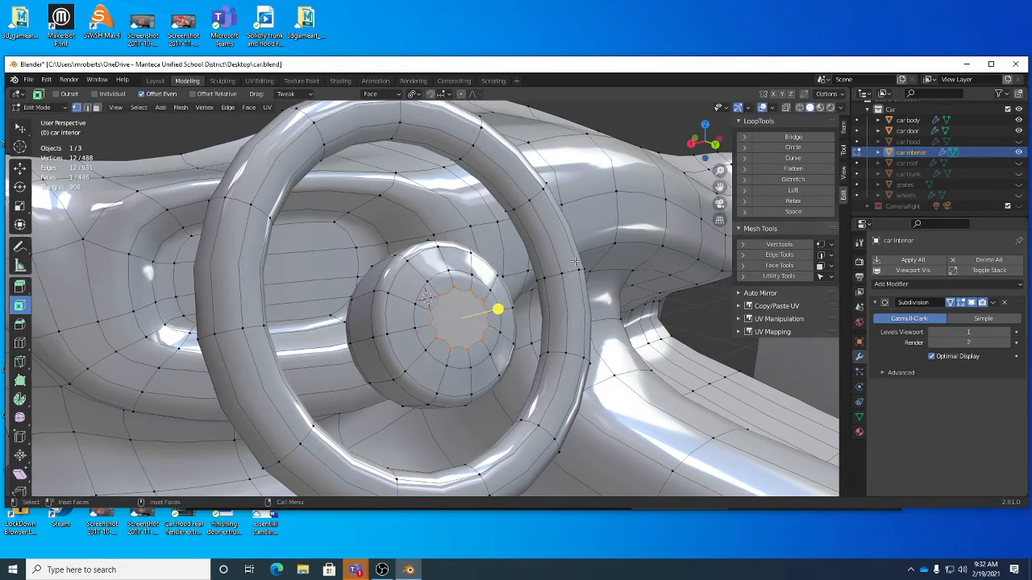
Try merging the front cap's innermost vertices at center, and undo both the merge and the inset
{"action": "right_click", "coordinate": [575, 262]}
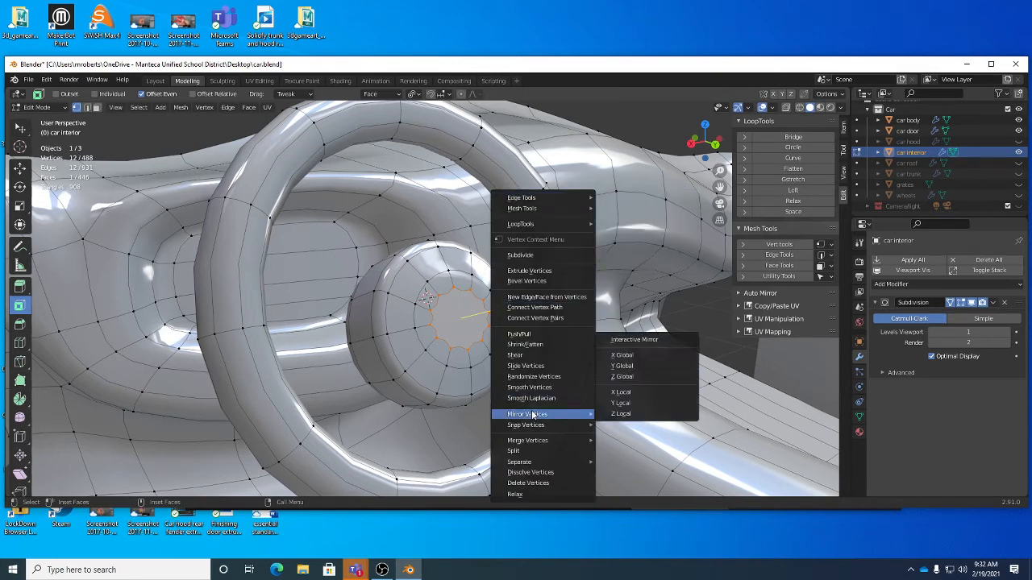
{"action": "mouse_move", "coordinate": [536, 440]}
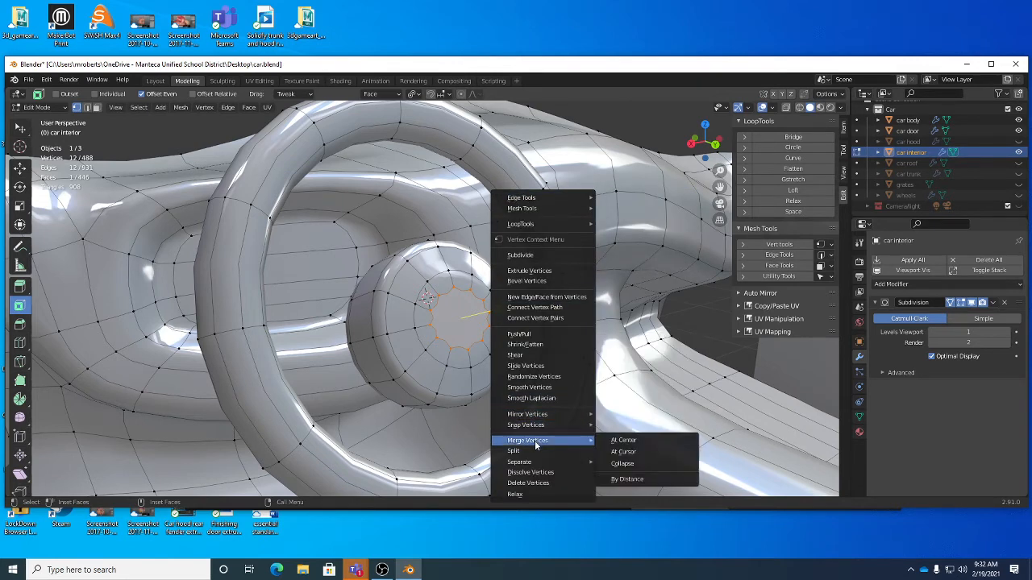
{"action": "left_click", "coordinate": [623, 440]}
{"action": "middle_click_drag", "start_coordinate": [581, 403], "coordinate": [493, 363]}
{"action": "key", "text": "ctrl+z"}
{"action": "key", "text": "3"}
{"action": "key", "text": "ctrl+z"}
Select the hub's front and back cap faces together and inset them by about 0.047 m
{"action": "left_click", "coordinate": [404, 344], "text": "shift"}
{"action": "middle_click_drag", "start_coordinate": [605, 348], "coordinate": [527, 353]}
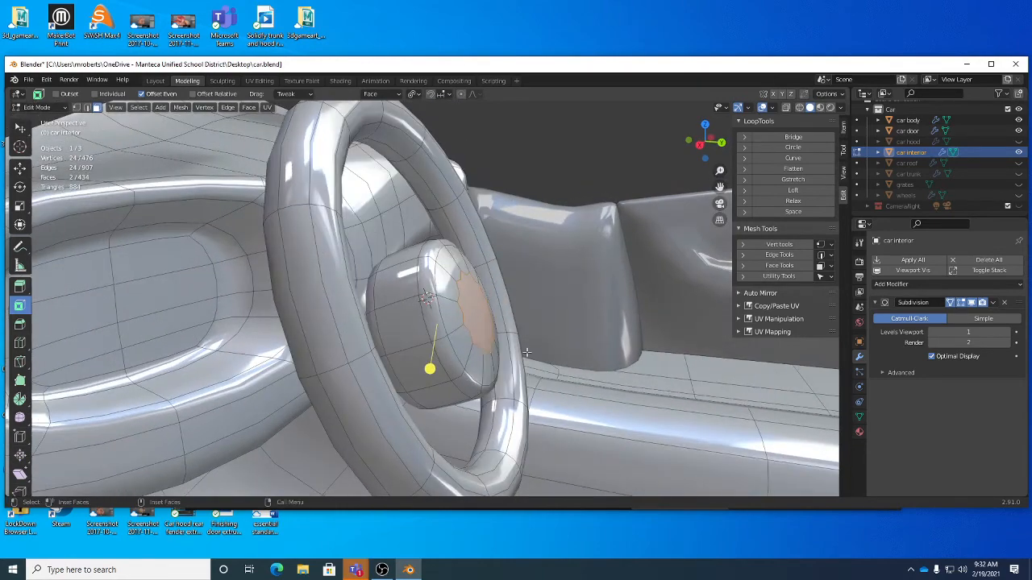
{"action": "key", "text": "i"}
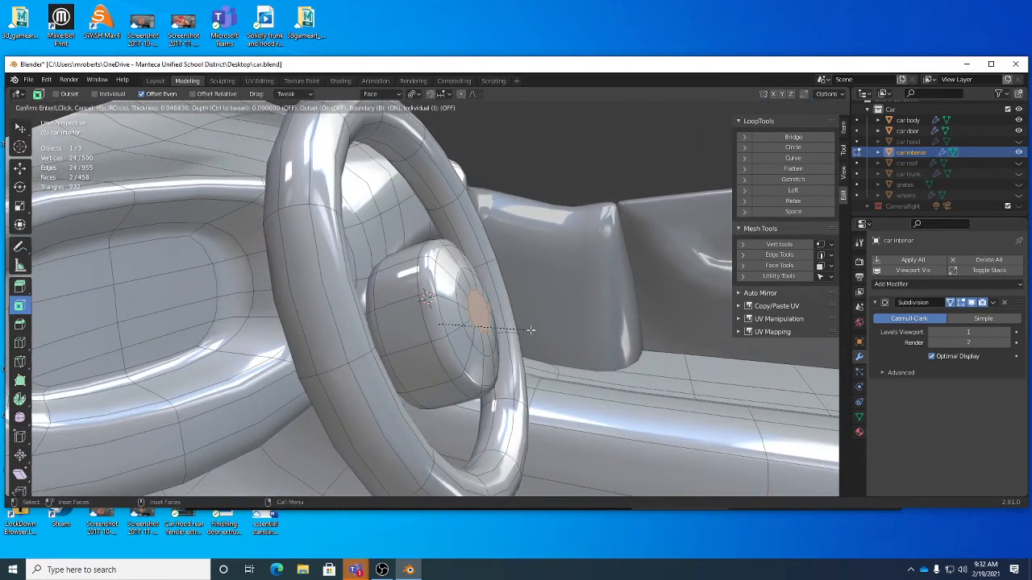
{"action": "left_click", "coordinate": [531, 330]}
{"action": "middle_click_drag", "start_coordinate": [531, 331], "coordinate": [565, 299]}
Try merging both caps' inner vertices at center, and undo the merge
{"action": "key", "text": "1"}
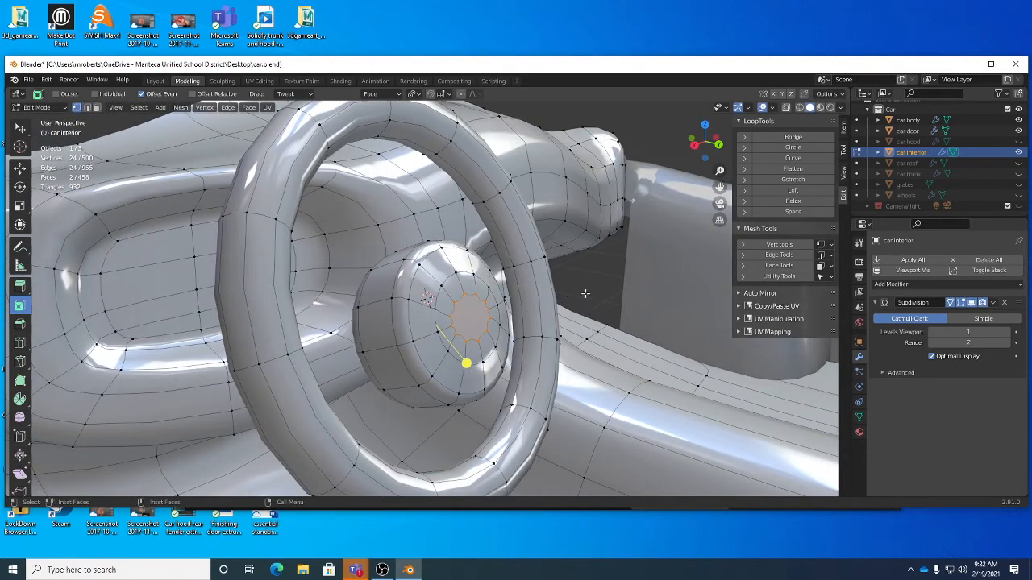
{"action": "right_click", "coordinate": [583, 295]}
{"action": "mouse_move", "coordinate": [565, 329]}
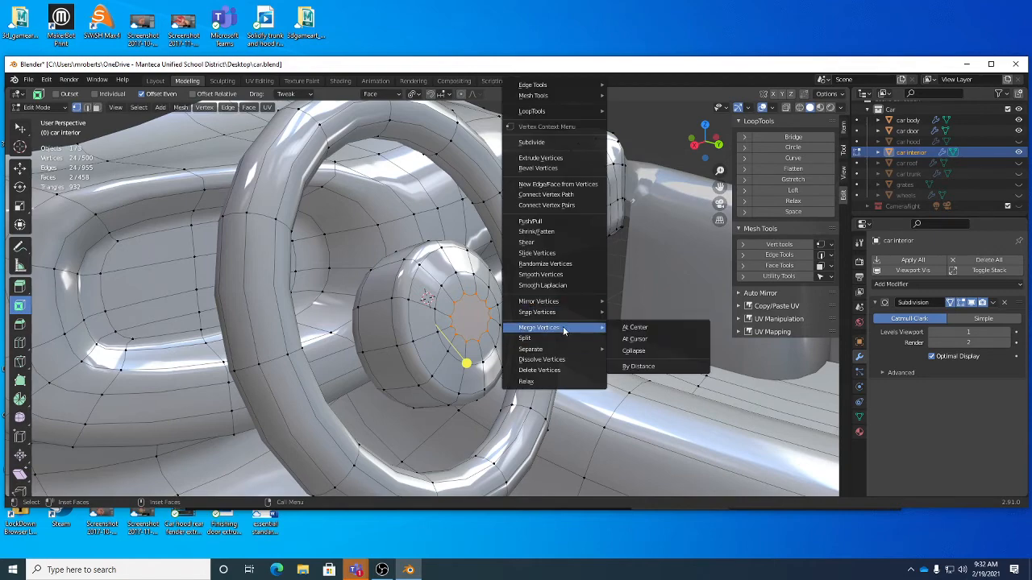
{"action": "left_click", "coordinate": [631, 328]}
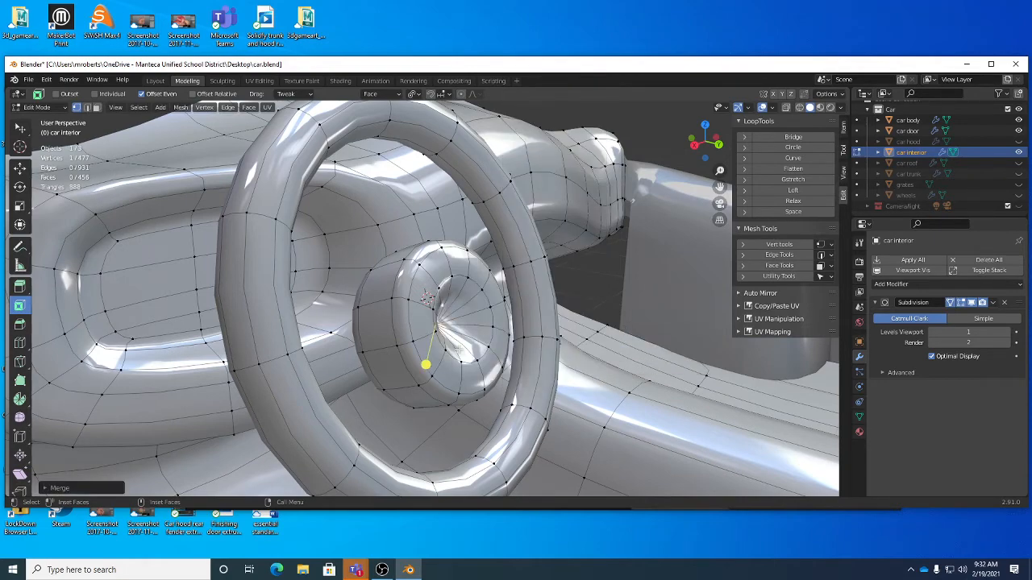
{"action": "middle_click_drag", "start_coordinate": [462, 349], "coordinate": [500, 339]}
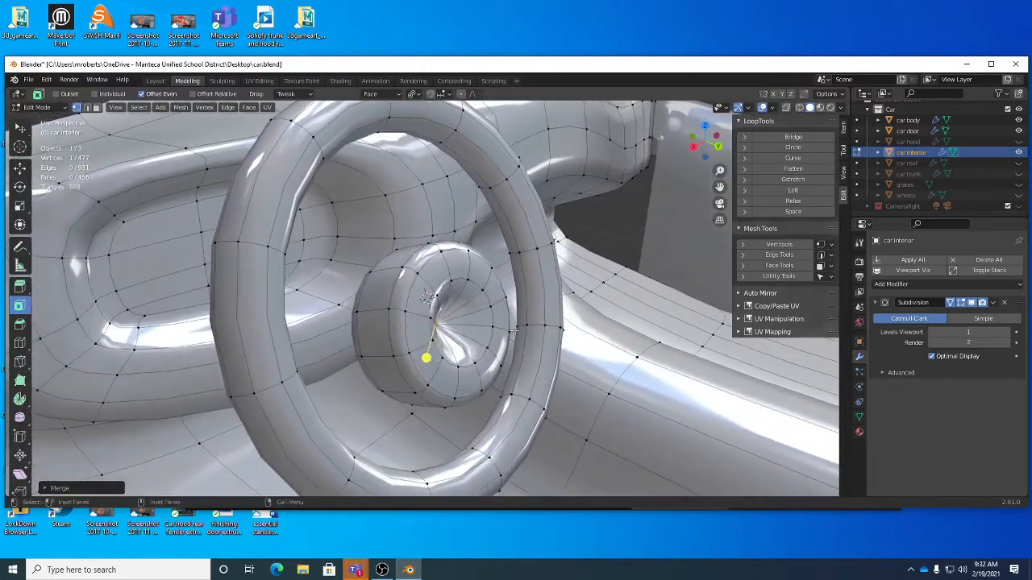
{"action": "key", "text": "ctrl+z"}
Merge the inner vertices of both hub caps with Collapse, giving each cap a single center point
{"action": "right_click", "coordinate": [582, 312]}
{"action": "mouse_move", "coordinate": [582, 313]}
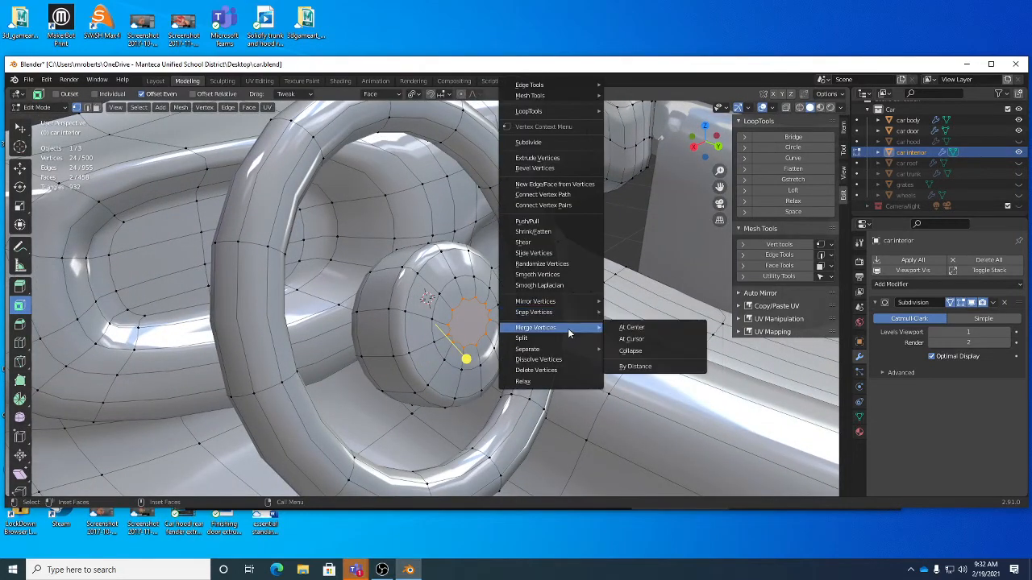
{"action": "left_click", "coordinate": [643, 353]}
{"action": "middle_click_drag", "start_coordinate": [532, 352], "coordinate": [425, 328]}
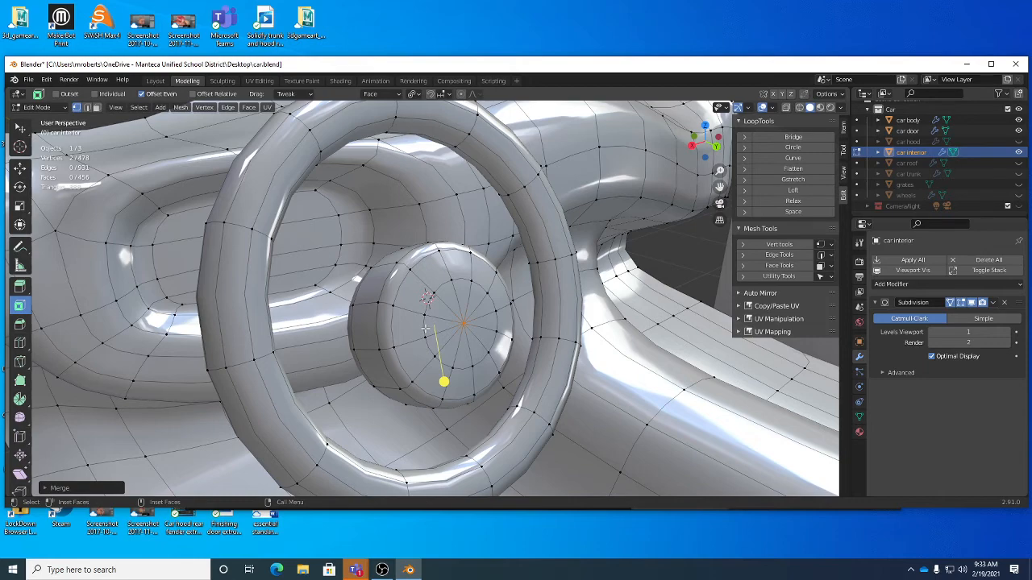
{"action": "mouse_move", "coordinate": [484, 349]}
{"action": "middle_mouse_down"}
{"action": "mouse_move", "coordinate": [475, 347]}
{"action": "mouse_move", "coordinate": [492, 350]}
{"action": "middle_mouse_up"}
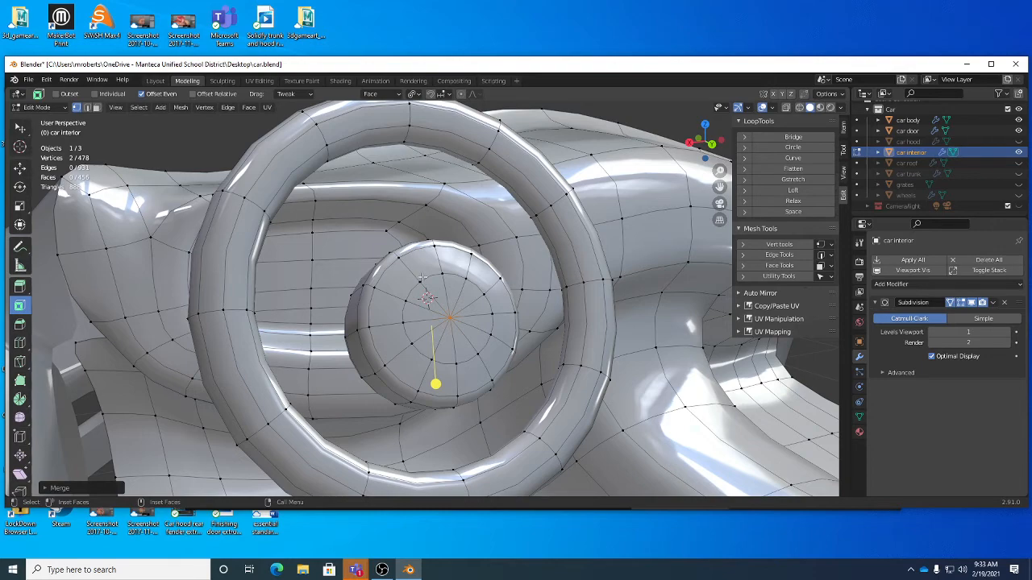
Add one loop cut around the side wall of the hub
{"action": "key", "text": "w"}
{"action": "mouse_move", "coordinate": [402, 325]}
{"action": "middle_mouse_down"}
{"action": "mouse_move", "coordinate": [434, 332]}
{"action": "mouse_move", "coordinate": [423, 360]}
{"action": "mouse_move", "coordinate": [451, 363]}
{"action": "mouse_move", "coordinate": [329, 375]}
{"action": "mouse_move", "coordinate": [351, 377]}
{"action": "mouse_move", "coordinate": [339, 373]}
{"action": "mouse_move", "coordinate": [385, 332]}
{"action": "middle_mouse_up"}
{"action": "key", "text": "3"}
{"action": "left_click", "coordinate": [403, 359]}
{"action": "key", "text": "ctrl+r"}
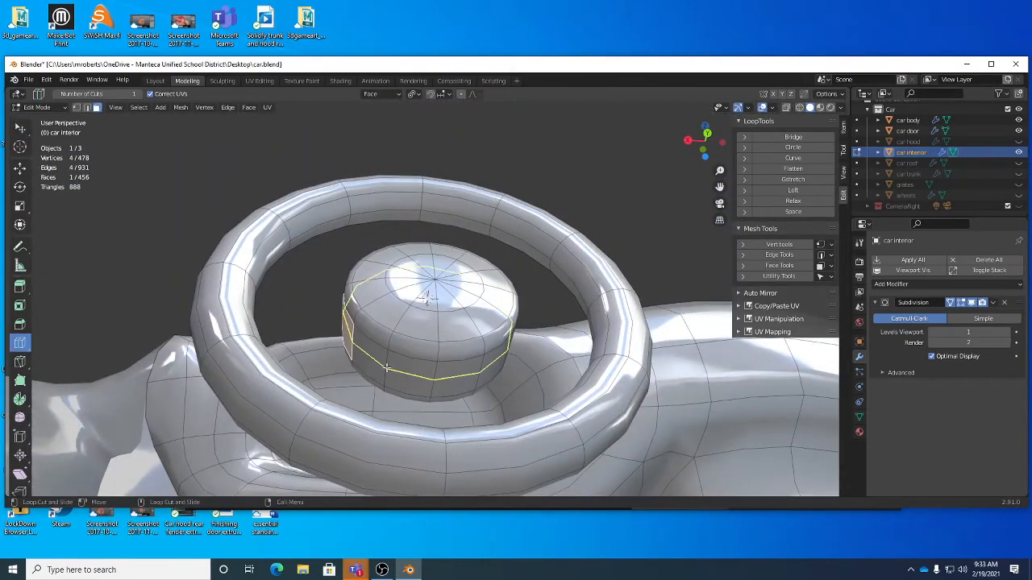
{"action": "left_click", "coordinate": [386, 368]}
{"action": "middle_click_drag", "start_coordinate": [386, 367], "coordinate": [437, 386]}
{"action": "key", "text": "w"}
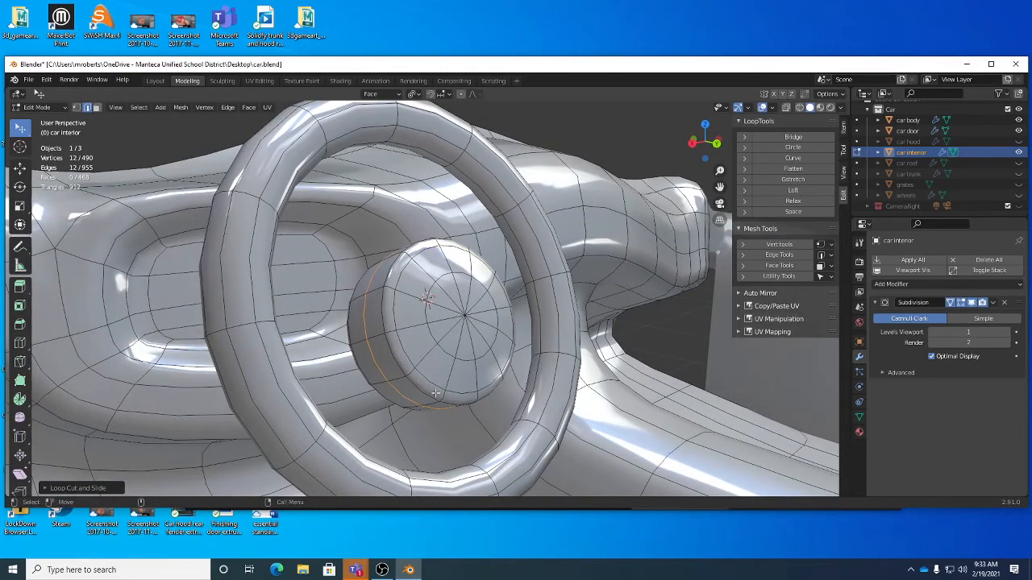
Bridge two adjacent faces on one side of the hub to the two facing inner rim faces to form a spoke
{"action": "key", "text": "3"}
{"action": "left_click", "coordinate": [371, 364], "text": "shift"}
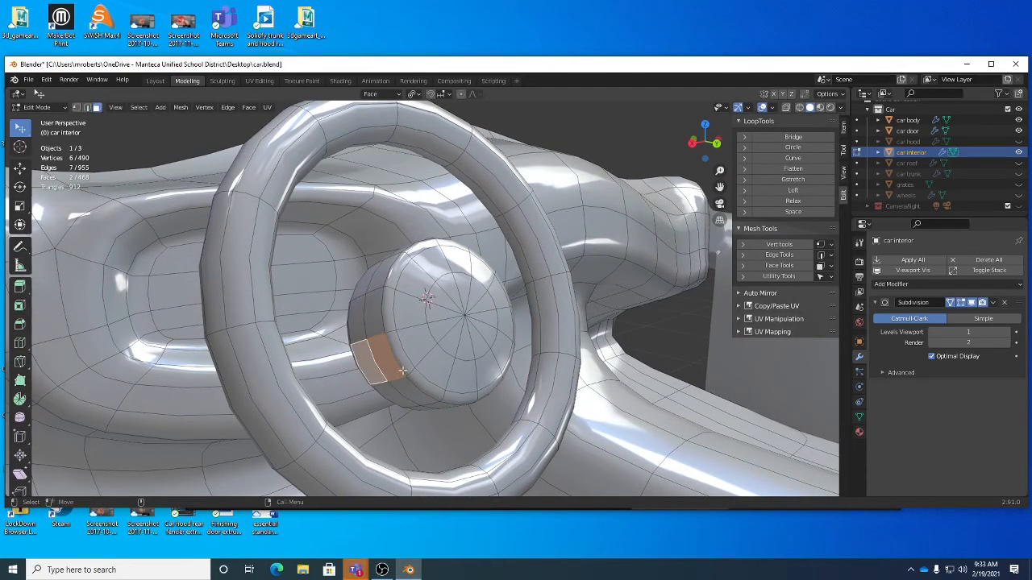
{"action": "middle_click_drag", "start_coordinate": [371, 364], "coordinate": [439, 355]}
{"action": "left_click", "coordinate": [303, 350], "text": "shift"}
{"action": "left_click", "coordinate": [326, 348], "text": "shift"}
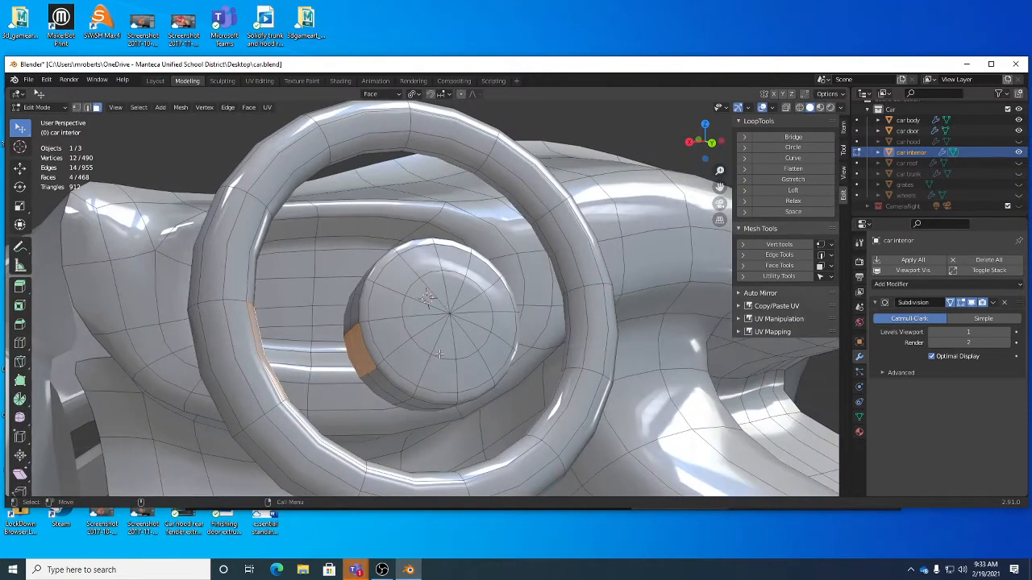
{"action": "right_click", "coordinate": [438, 355]}
{"action": "middle_click_drag", "start_coordinate": [556, 369], "coordinate": [481, 324]}
{"action": "right_click", "coordinate": [481, 324]}
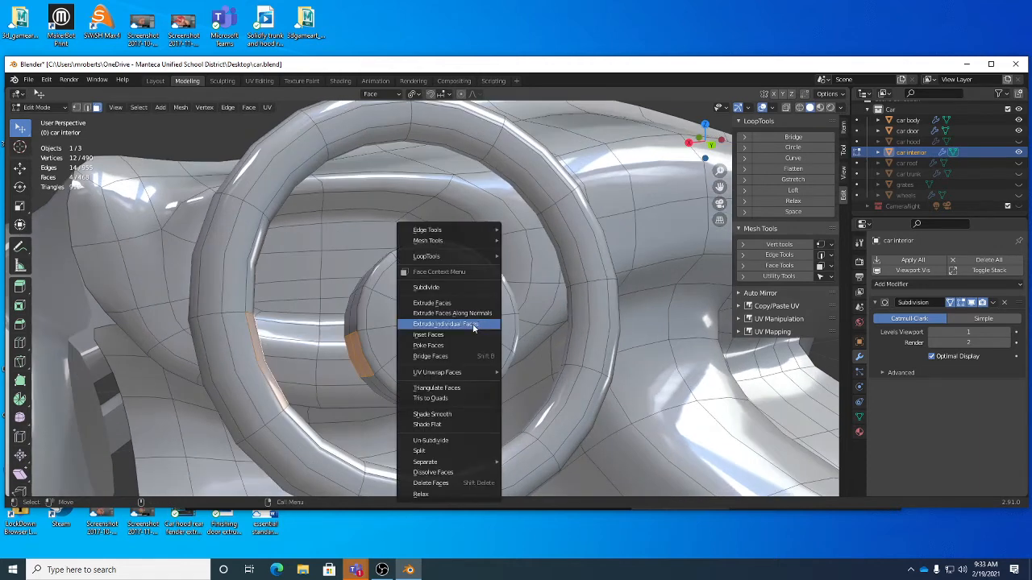
{"action": "left_click", "coordinate": [465, 356]}
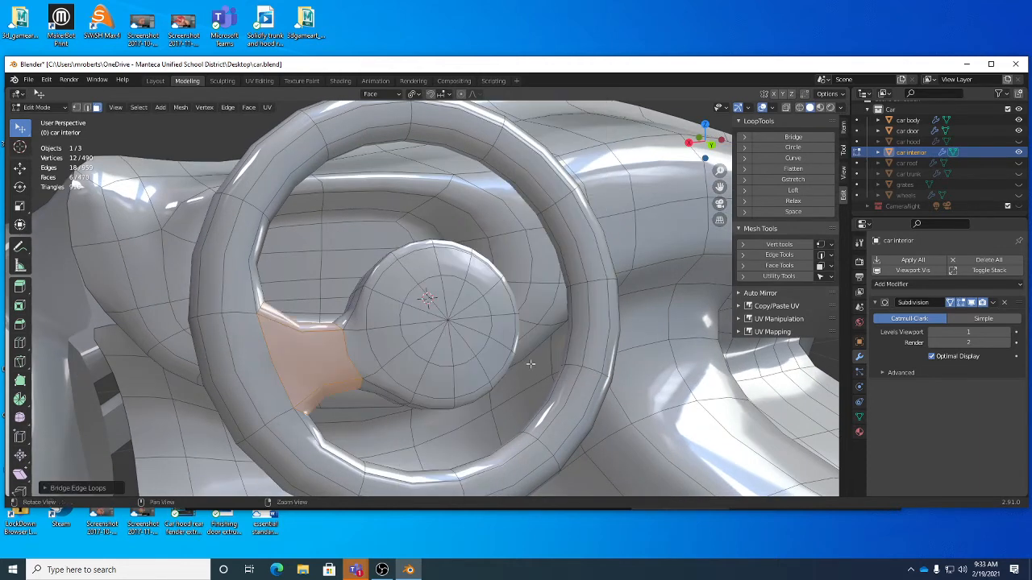
Bridge the two hub faces on the opposite side to the matching inner rim faces to form the second spoke
{"action": "middle_click_drag", "start_coordinate": [530, 364], "coordinate": [533, 322]}
{"action": "left_click", "coordinate": [480, 348]}
{"action": "left_click", "coordinate": [546, 314]}
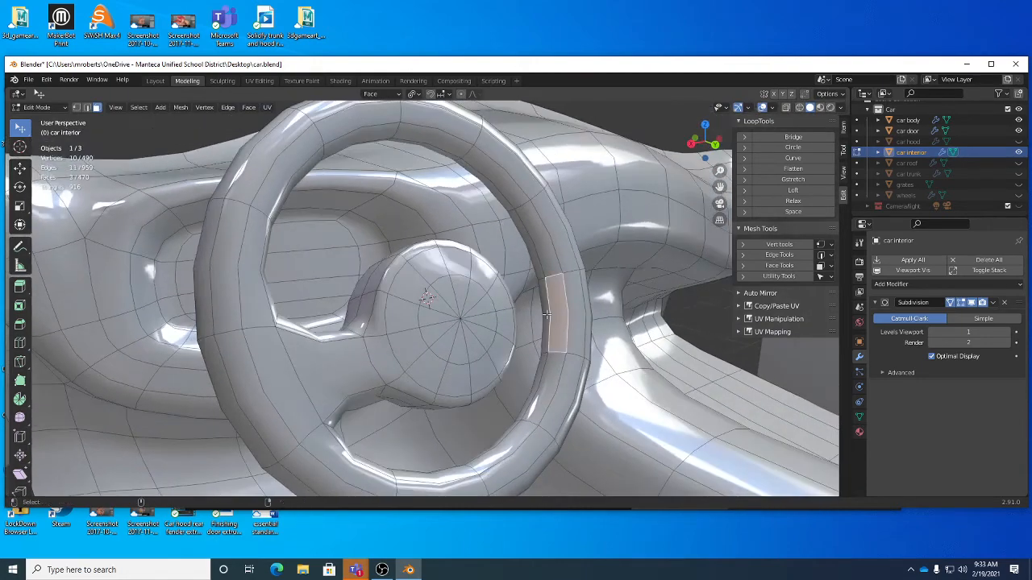
{"action": "left_click", "coordinate": [542, 314], "text": "shift"}
{"action": "right_click", "coordinate": [586, 314]}
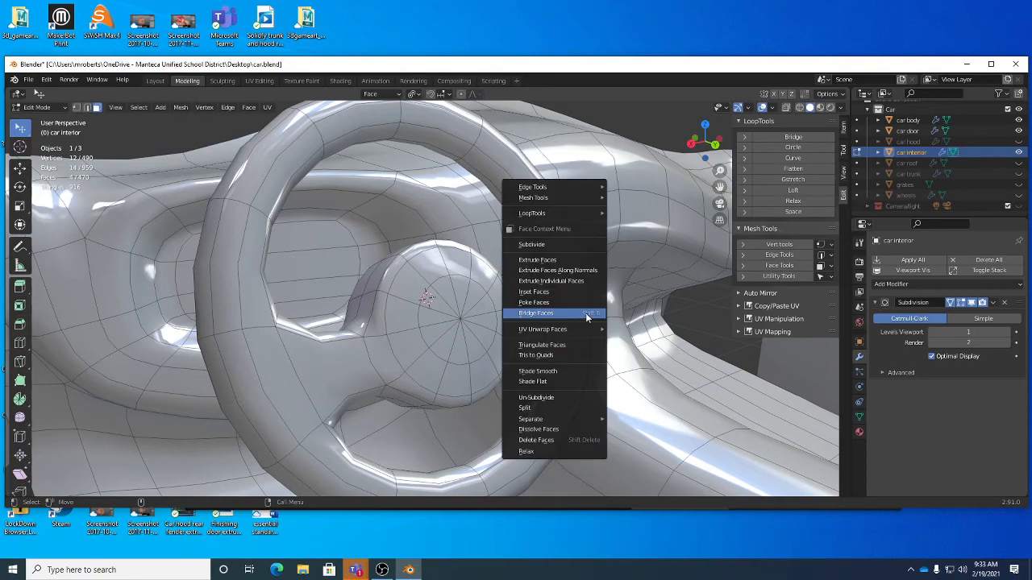
{"action": "left_click", "coordinate": [570, 311]}
{"action": "middle_click_drag", "start_coordinate": [600, 345], "coordinate": [521, 345]}
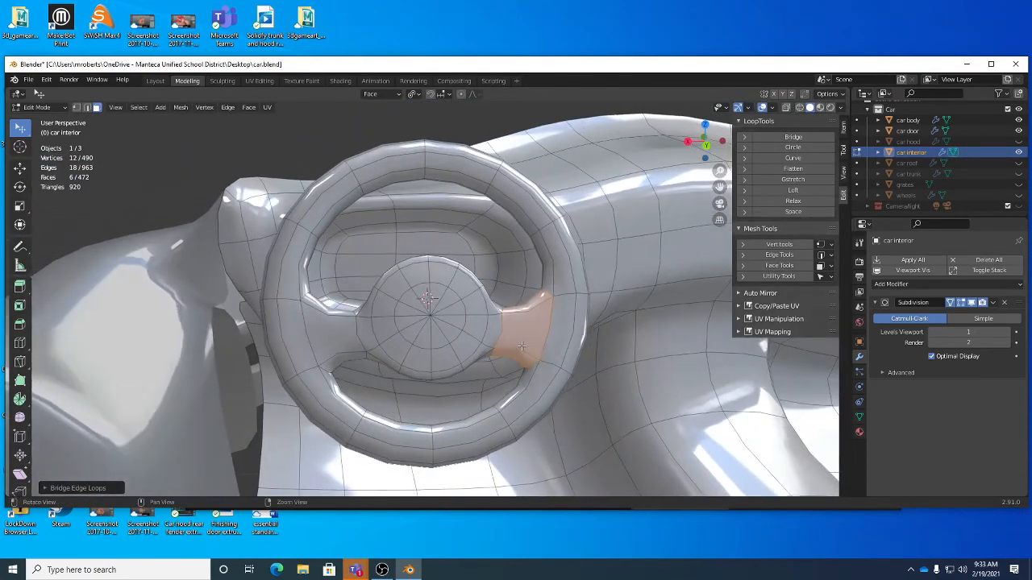
Add one loop cut across each of the two steering wheel spokes
{"action": "key", "text": "ctrl+r"}
{"action": "left_click", "coordinate": [521, 343]}
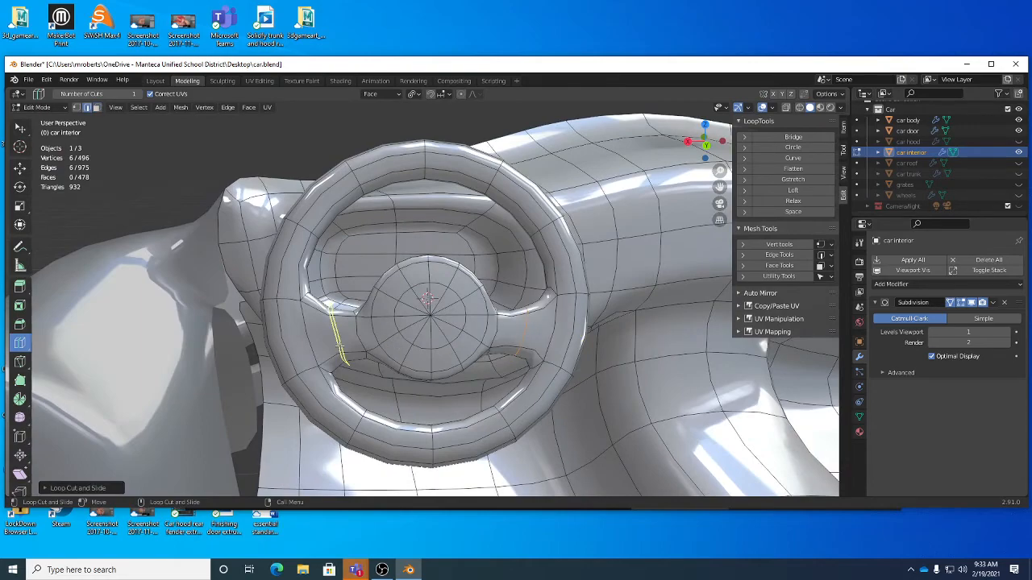
{"action": "left_click", "coordinate": [342, 345]}
{"action": "key", "text": "q"}
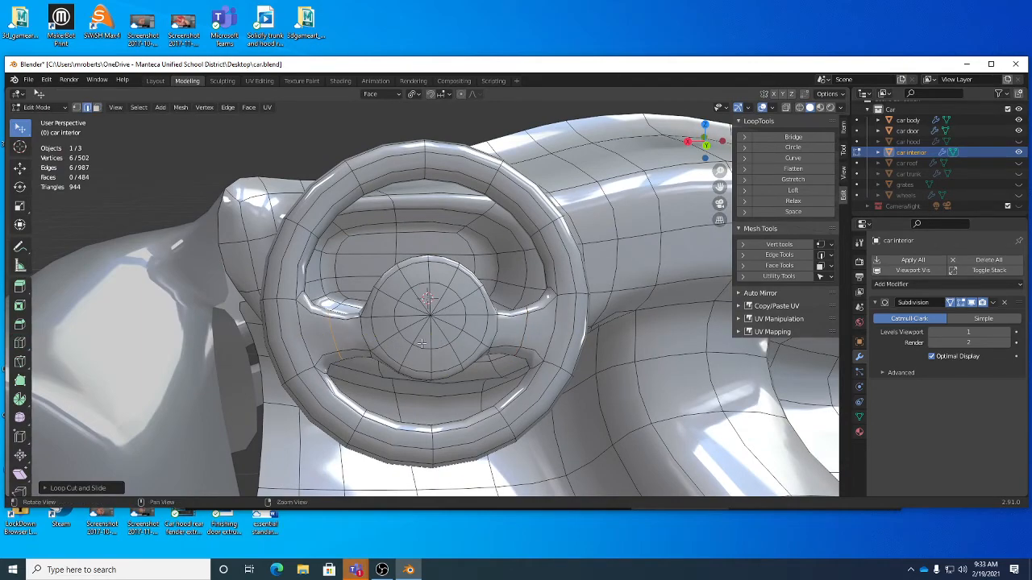
{"action": "left_click_drag", "start_coordinate": [290, 332], "coordinate": [406, 330], "text": "alt"}
Select the 12 center faces on the hub's back cap and extrude them along normals by about 0.019 m
{"action": "key", "text": "3"}
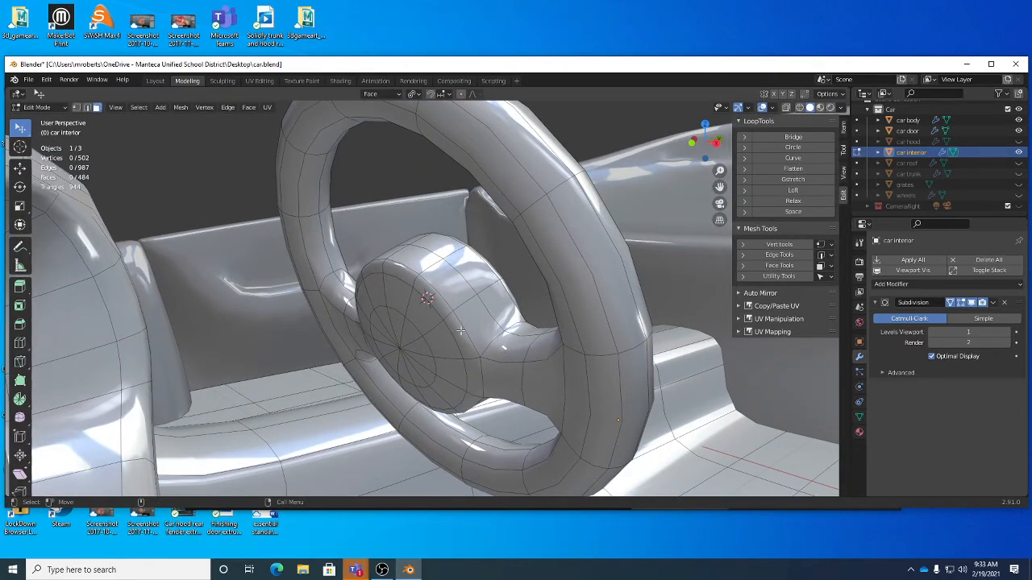
{"action": "key", "text": "w"}
{"action": "left_click_drag", "start_coordinate": [450, 349], "coordinate": [448, 327], "text": "alt"}
{"action": "left_click", "coordinate": [401, 341]}
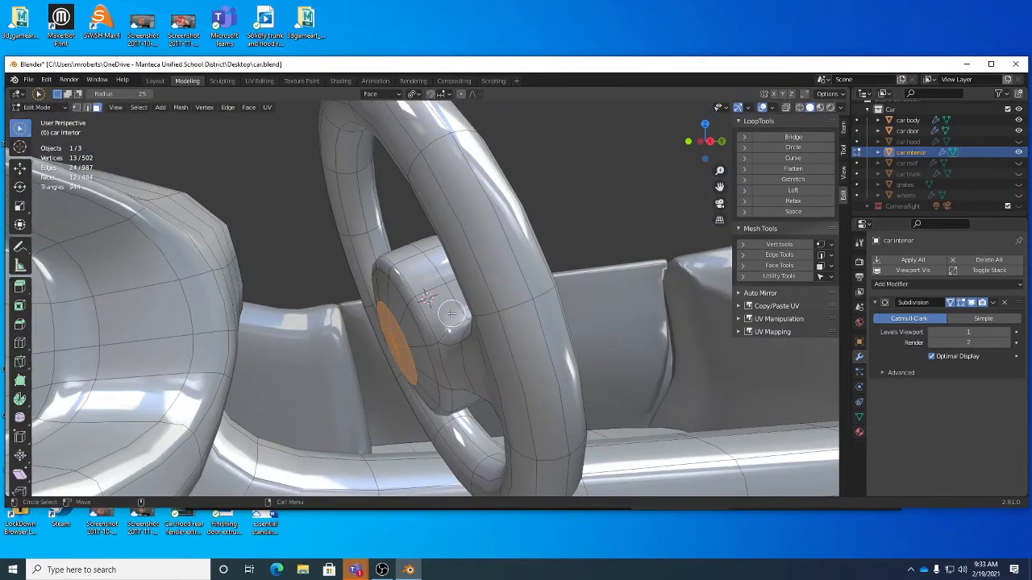
{"action": "right_click", "coordinate": [452, 317]}
{"action": "left_click", "coordinate": [451, 270]}
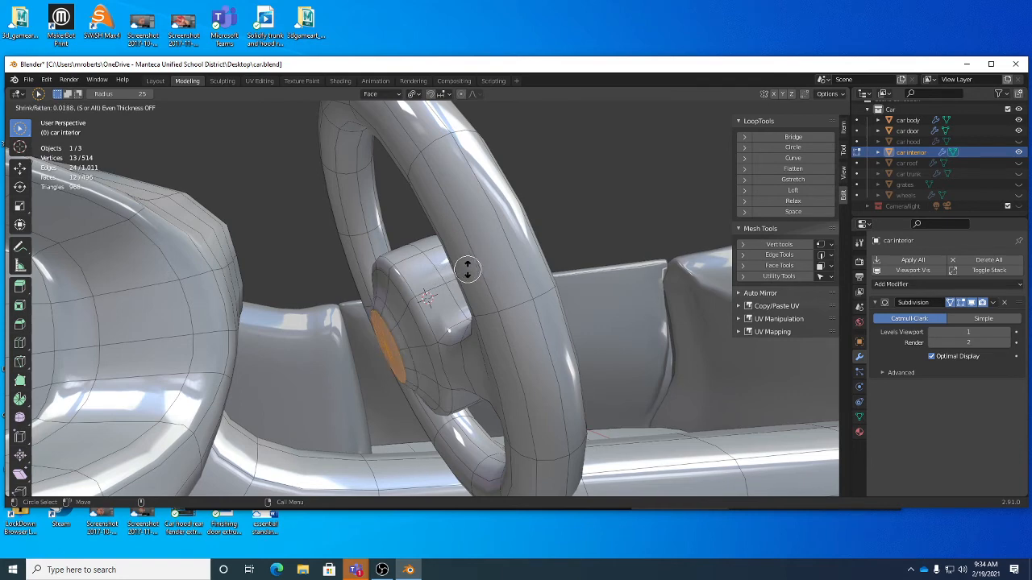
{"action": "left_click", "coordinate": [467, 270]}
Extrude the hub's back center faces along normals twice more to form a long steering column
{"action": "right_click", "coordinate": [467, 270]}
{"action": "left_click", "coordinate": [467, 270]}
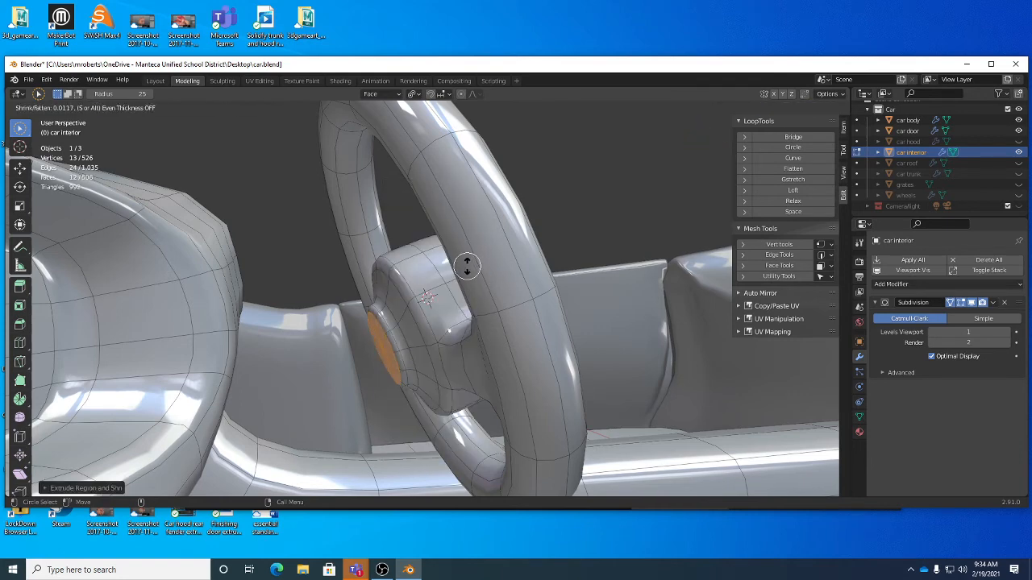
{"action": "left_click", "coordinate": [489, 219]}
{"action": "right_click", "coordinate": [487, 218]}
{"action": "left_click", "coordinate": [486, 214]}
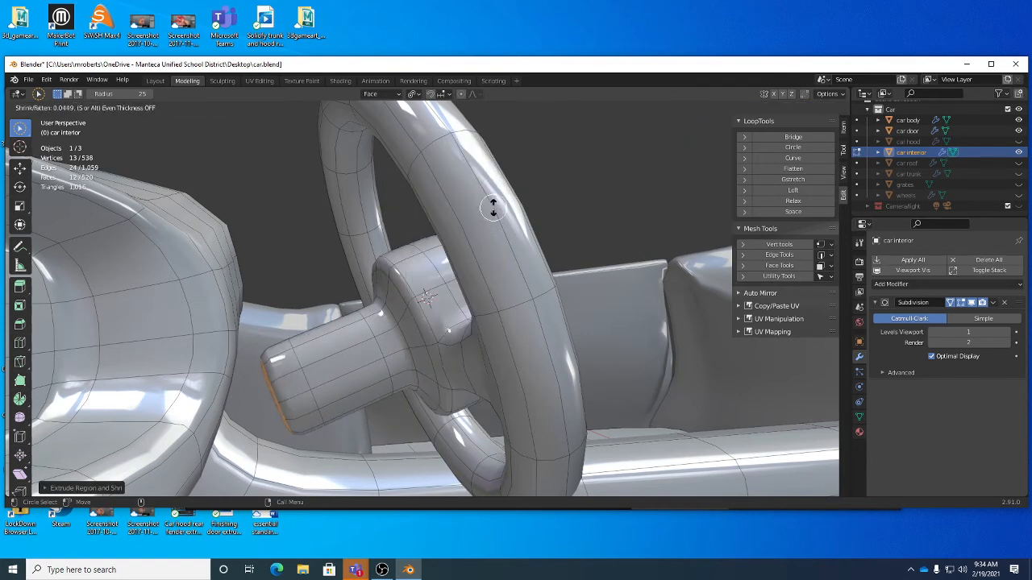
{"action": "left_click", "coordinate": [520, 151]}
Select the whole linked steering wheel and move it so its column reaches toward the dashboard
{"action": "middle_click_drag", "start_coordinate": [521, 151], "coordinate": [438, 237]}
{"action": "key", "text": "ctrl+l"}
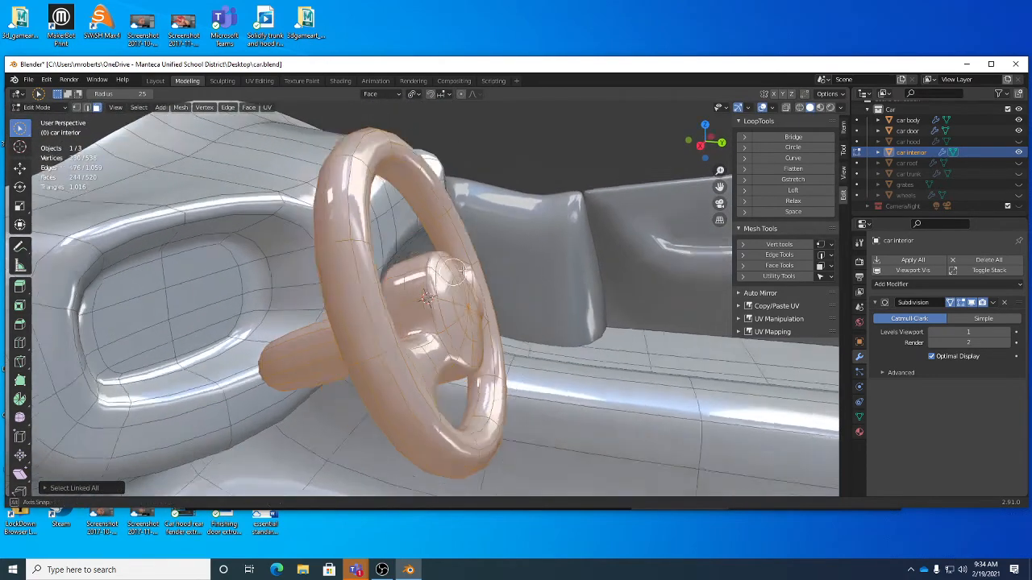
{"action": "middle_click_drag", "start_coordinate": [461, 271], "coordinate": [507, 279]}
{"action": "key", "text": "shift+space"}
{"action": "key", "text": "g"}
{"action": "key", "text": "g"}
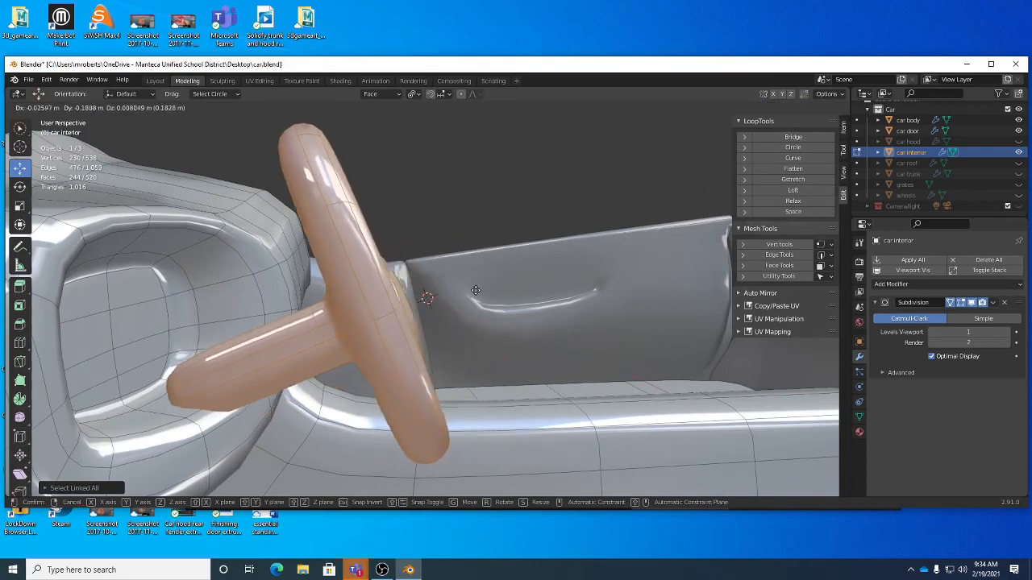
{"action": "left_click", "coordinate": [451, 292]}
{"action": "middle_click_drag", "start_coordinate": [451, 291], "coordinate": [411, 292]}
{"action": "key", "text": "g"}
{"action": "left_click", "coordinate": [509, 276]}
{"action": "scroll", "coordinate": [498, 302], "scroll_direction": "up", "scroll_amount": 5}
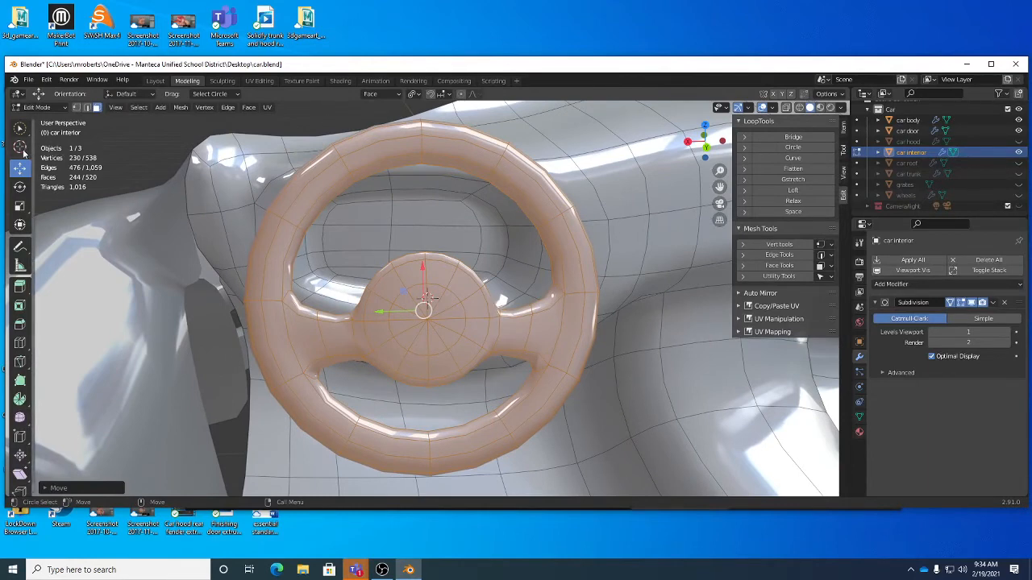
Delete the custom Face transform orientation and save the file
{"action": "left_click", "coordinate": [389, 95]}
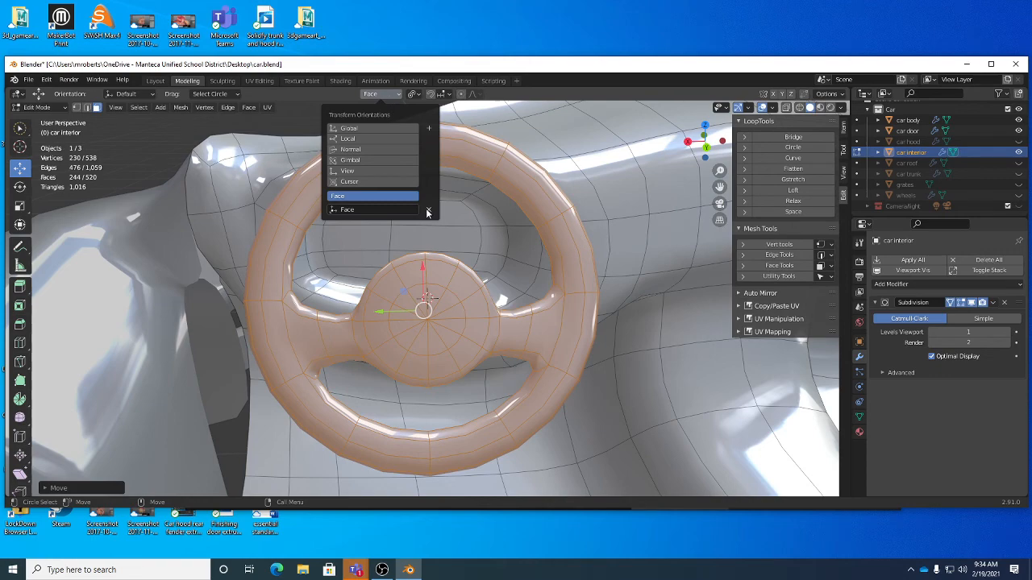
{"action": "left_click", "coordinate": [428, 211]}
{"action": "middle_click_drag", "start_coordinate": [452, 297], "coordinate": [507, 280]}
{"action": "key", "text": "ctrl+s"}
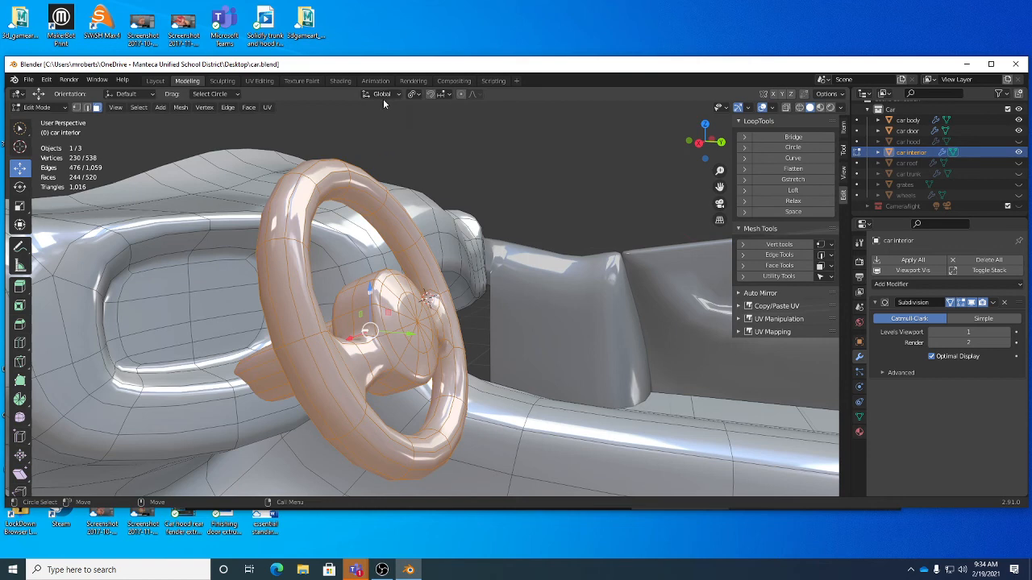
Set the transform pivot point to Median Point and save the file
{"action": "left_click", "coordinate": [413, 94]}
{"action": "left_click", "coordinate": [436, 141]}
{"action": "left_click", "coordinate": [413, 95]}
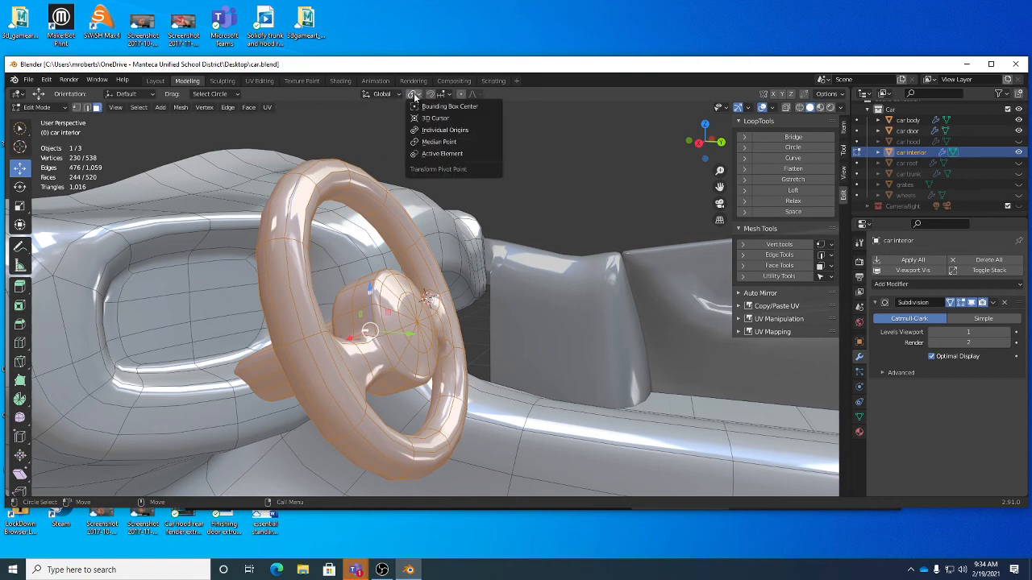
{"action": "left_click", "coordinate": [470, 151]}
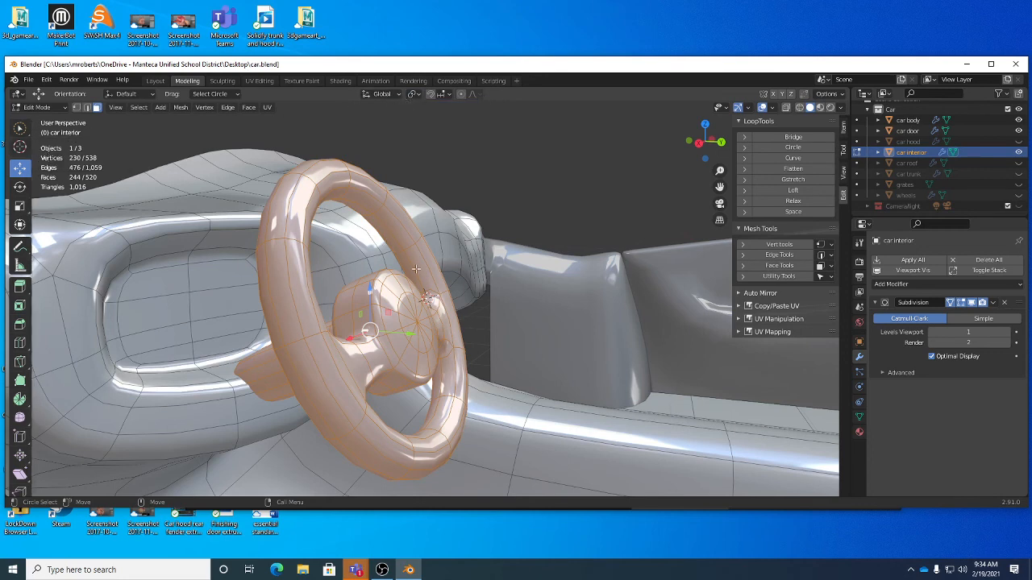
{"action": "middle_click_drag", "start_coordinate": [452, 295], "coordinate": [447, 316]}
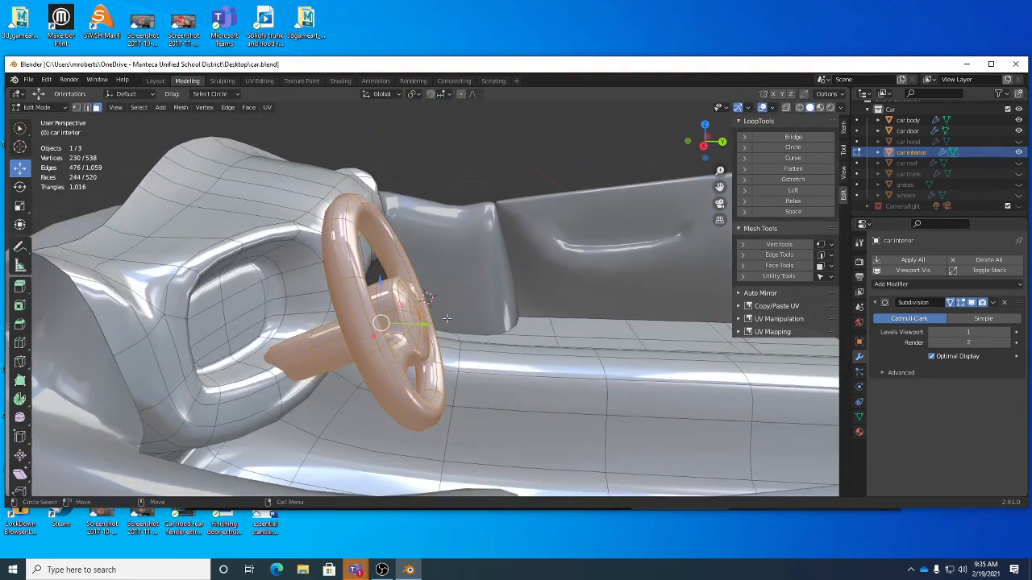
{"action": "key", "text": "ctrl+s"}
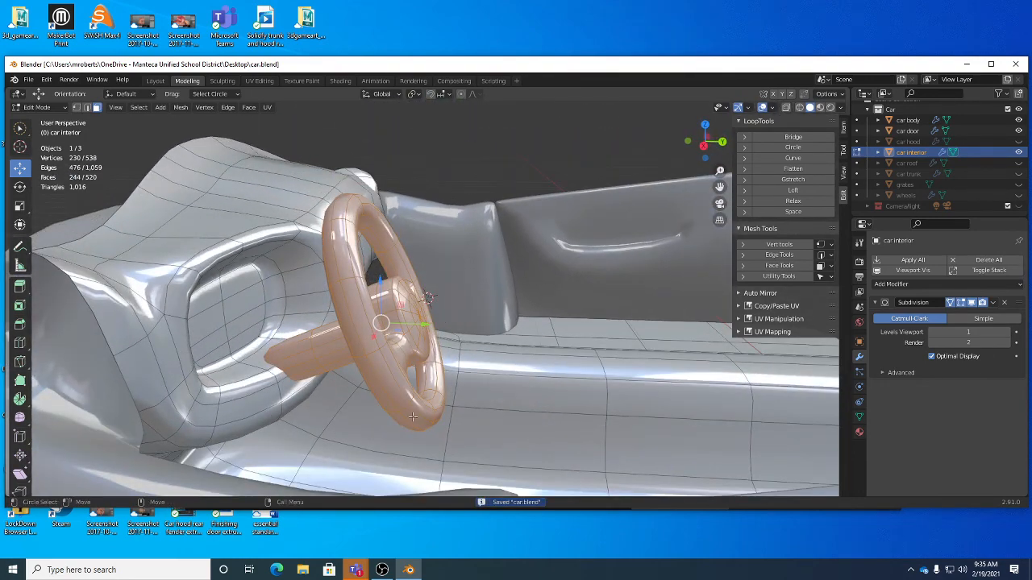
{"action": "left_click", "coordinate": [382, 570]}
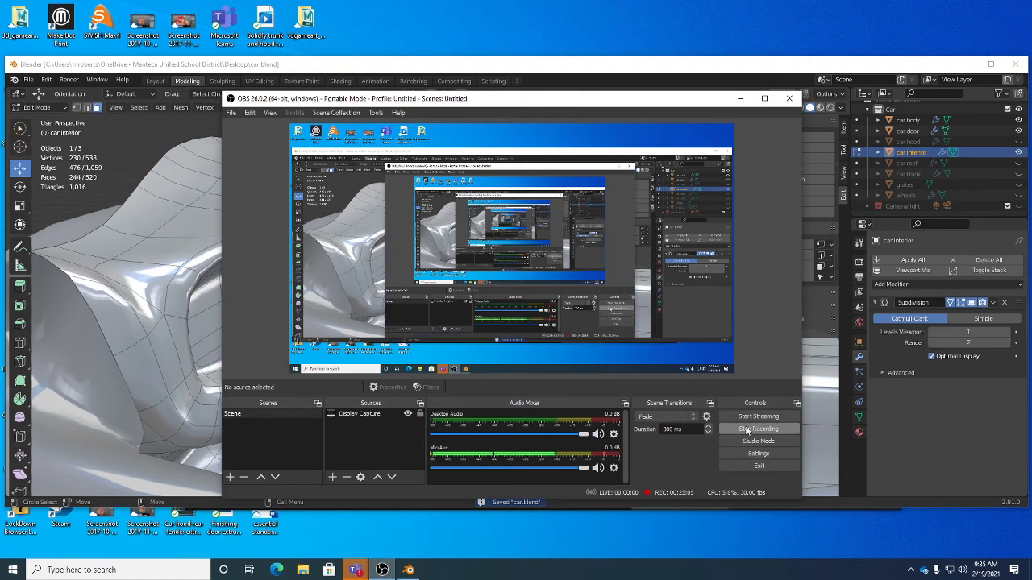